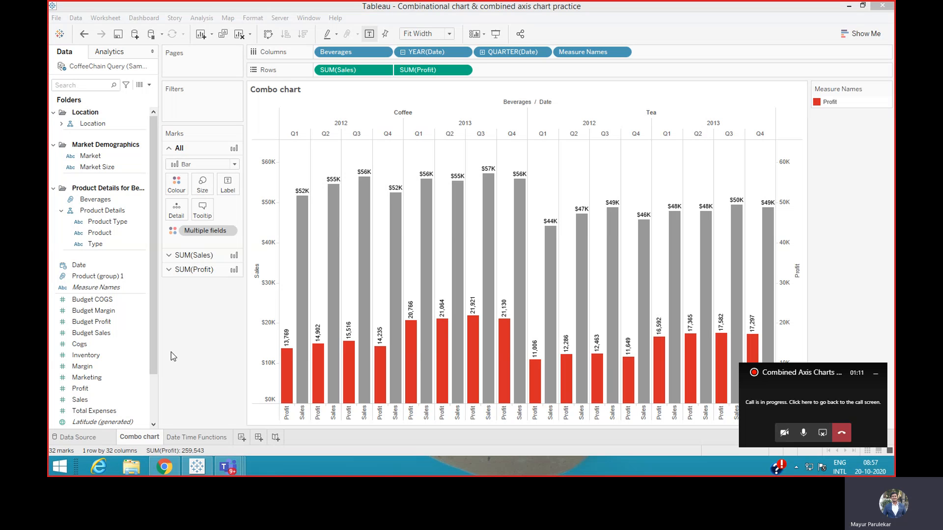
- Minimize the call overlay covering the worksheet and examine the Sales and Profit bars in the Combo chart
left_click(877, 374)
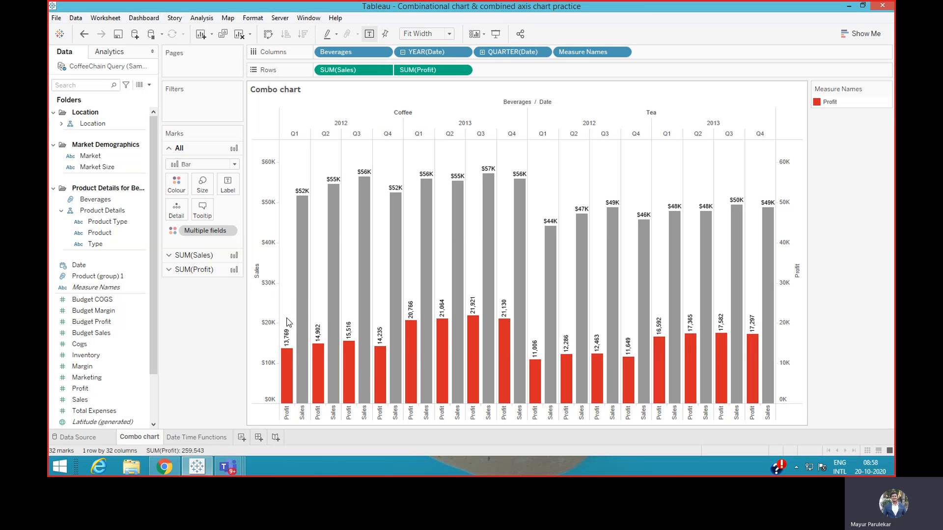
mouse_move(764, 291)
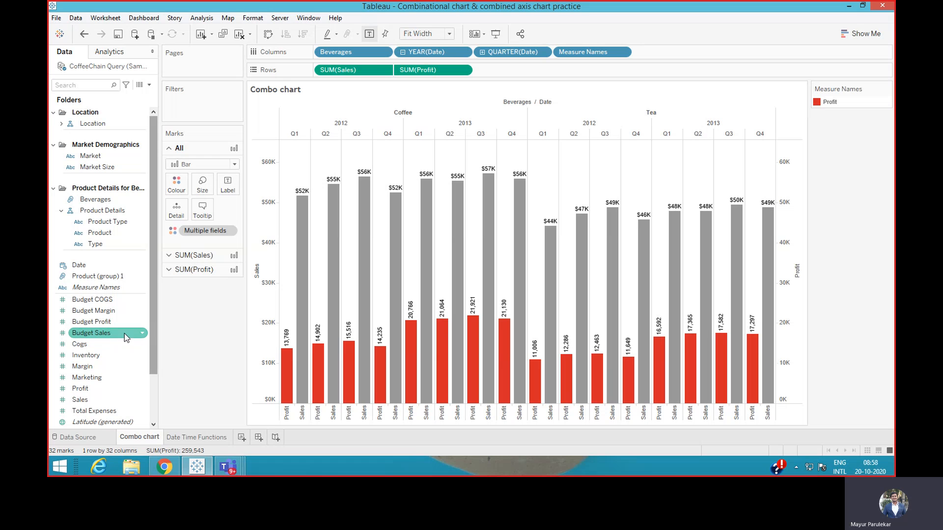
left_click_drag(111, 345, 274, 333)
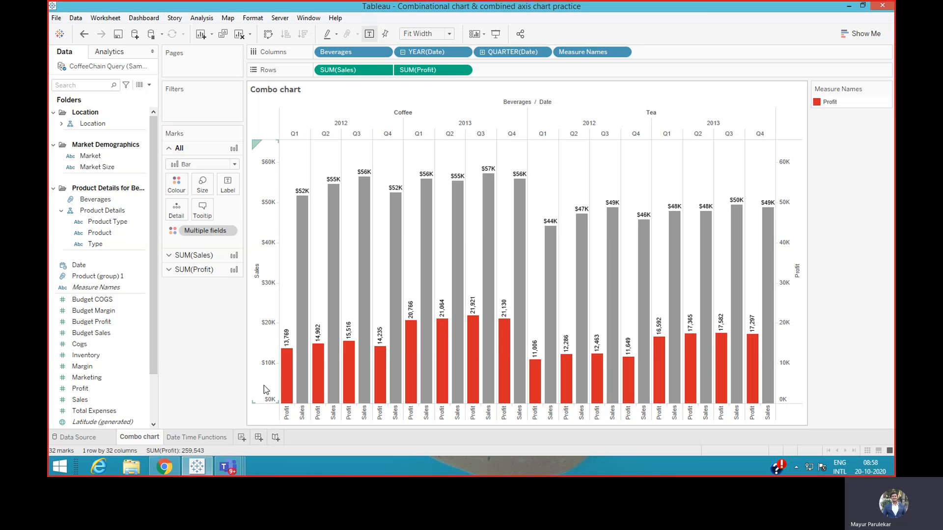
mouse_move(309, 274)
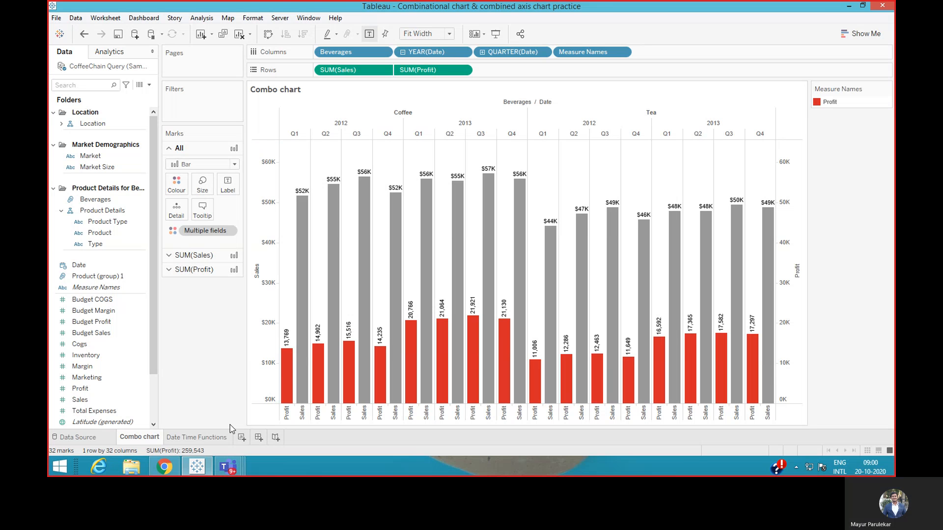
- Create a new worksheet, try Product Type on Columns, and remove it from the view
left_click(241, 437)
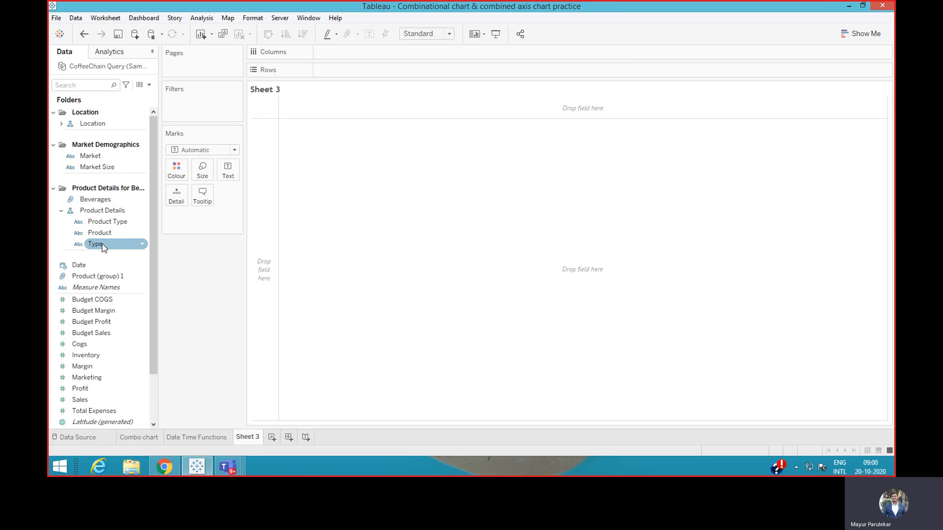
left_click_drag(101, 226, 337, 51)
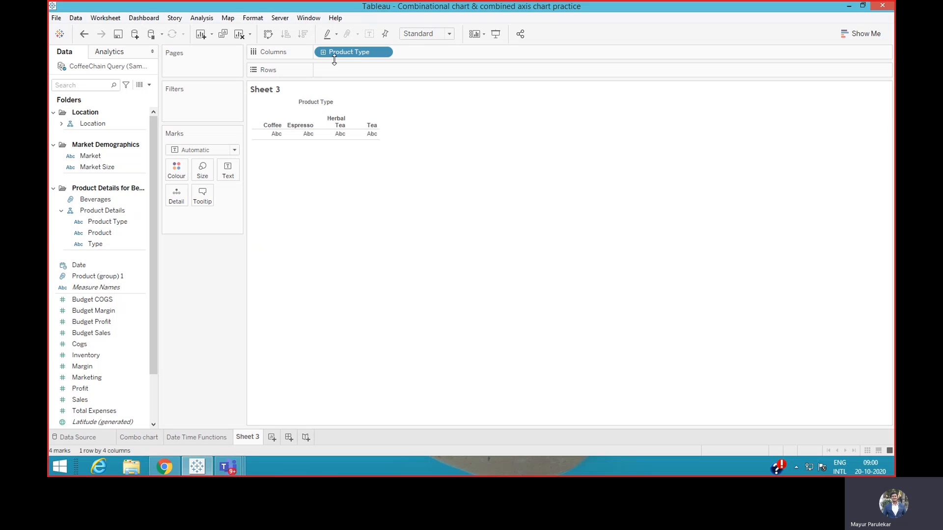
left_click_drag(352, 52, 207, 260)
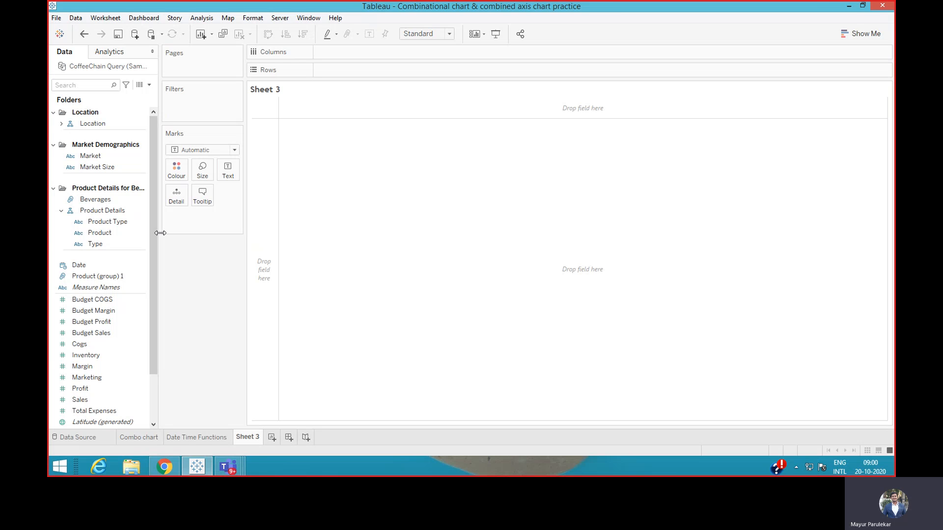
- Place the Beverages group field on Columns
left_click(102, 233)
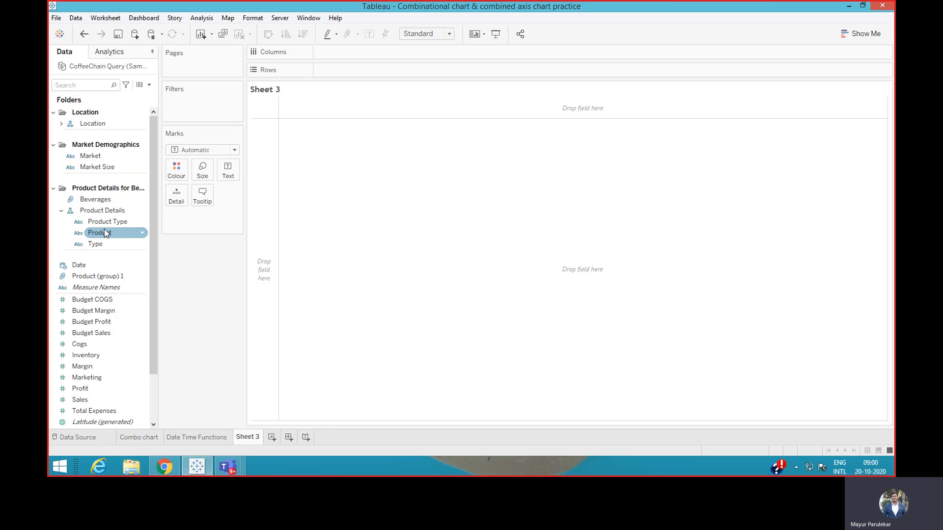
left_click(105, 225)
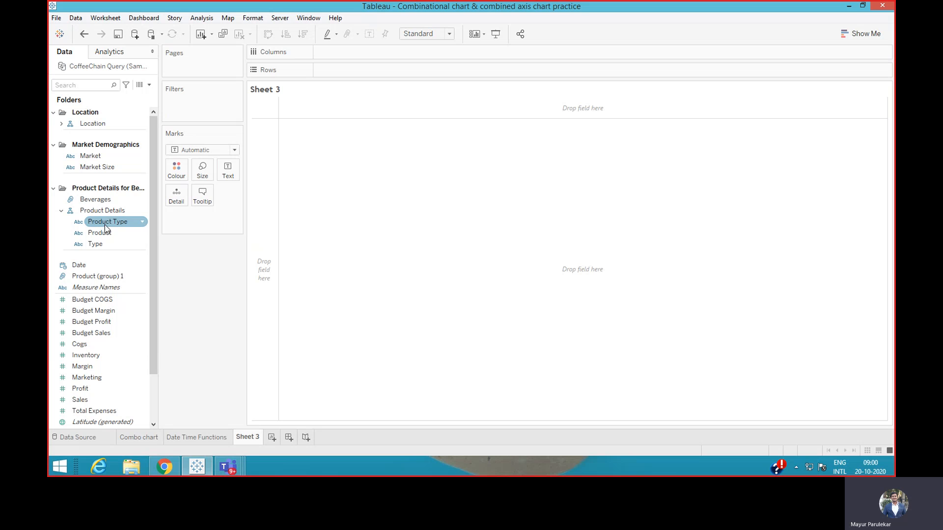
left_click(101, 211)
left_click(98, 202)
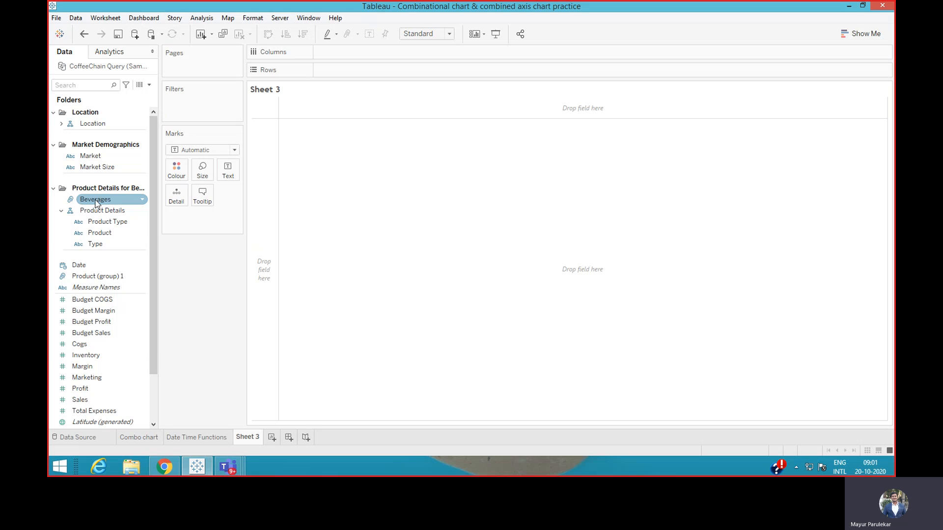
left_click(105, 209)
left_click(79, 200)
left_click(117, 212)
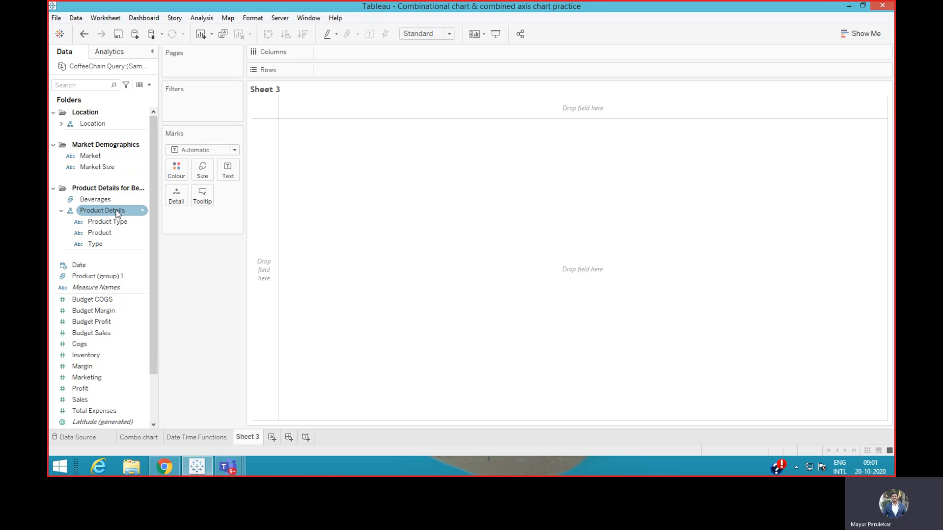
left_click(104, 200)
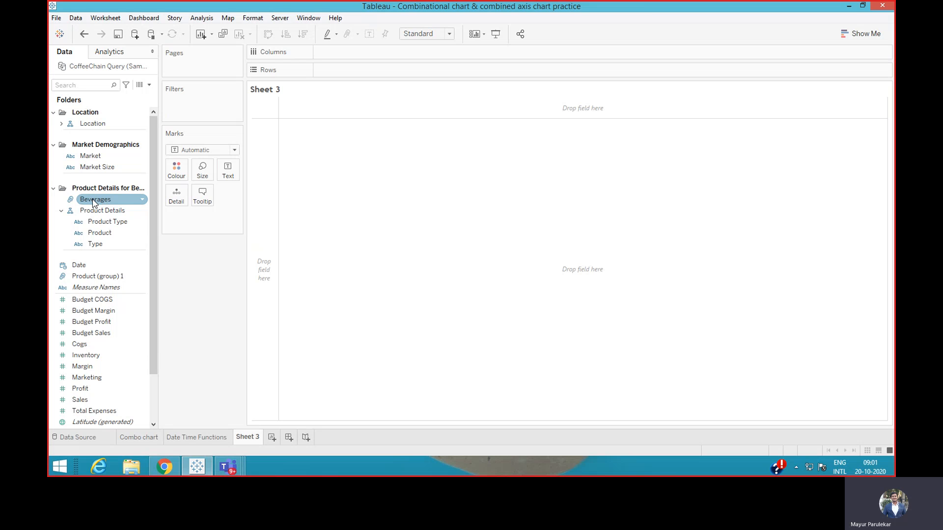
left_click_drag(94, 202, 332, 54)
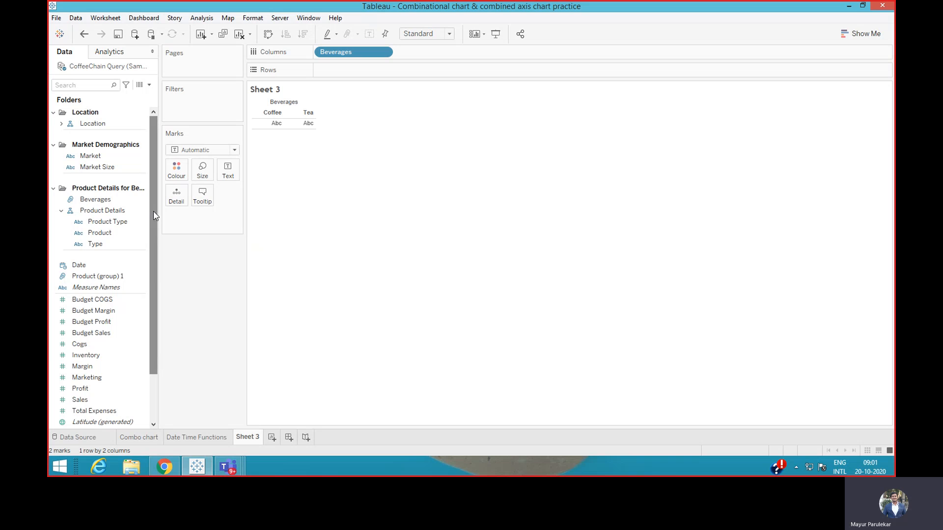
- Add Sales as a summed measure on Rows
scroll(154, 216, "down", 1)
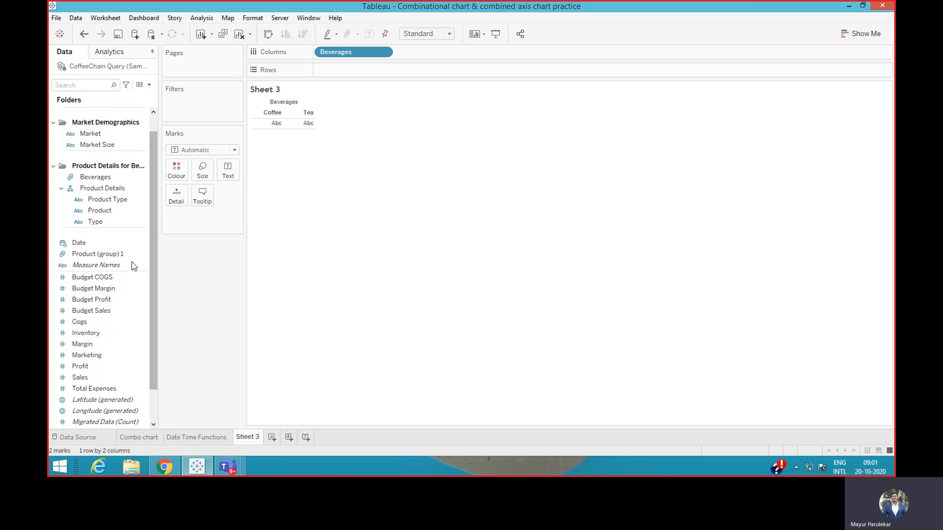
left_click_drag(157, 298, 157, 306)
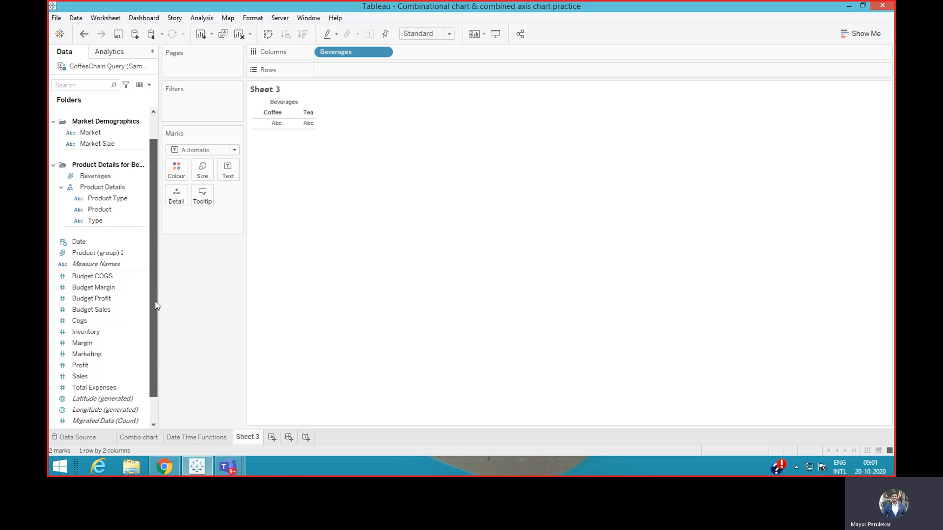
left_click(110, 343)
left_click_drag(105, 377, 359, 72)
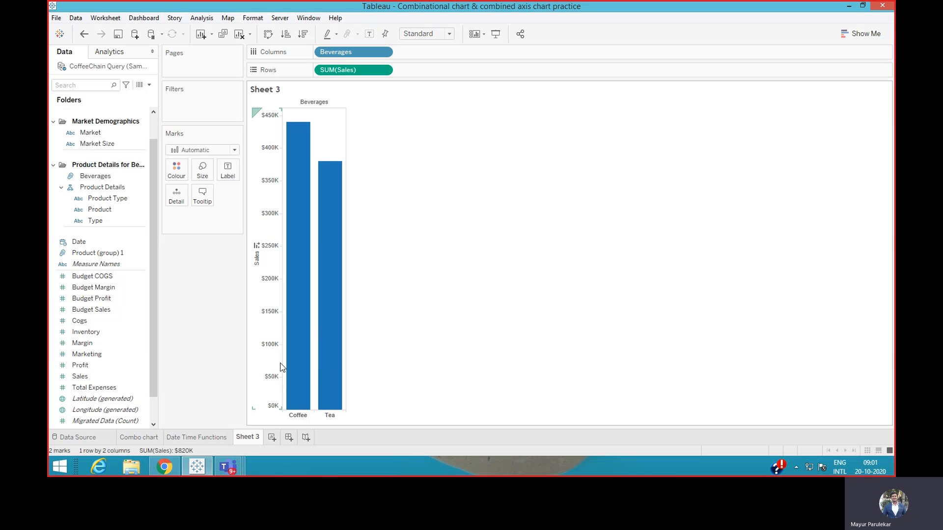
- Add the year of Date to Columns and try moving it to Rows ahead of Sales
mouse_move(321, 222)
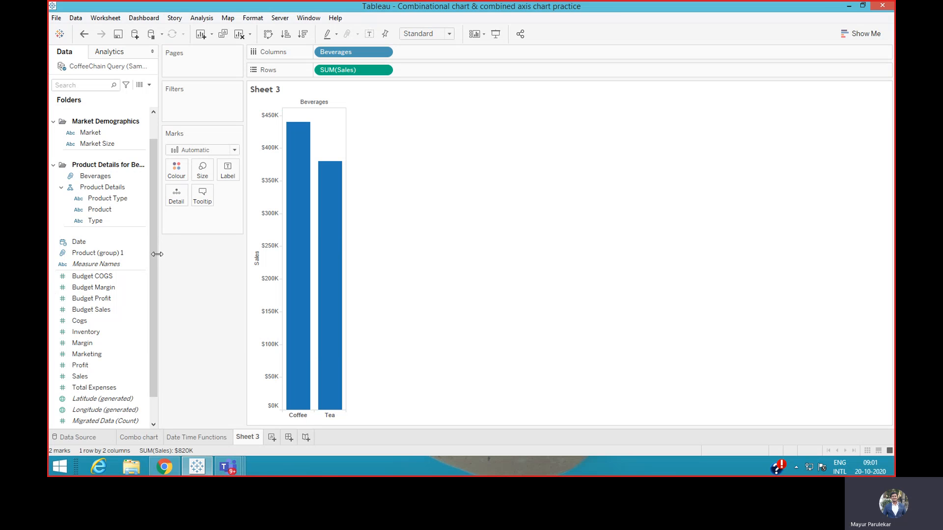
scroll(152, 251, "down", 1)
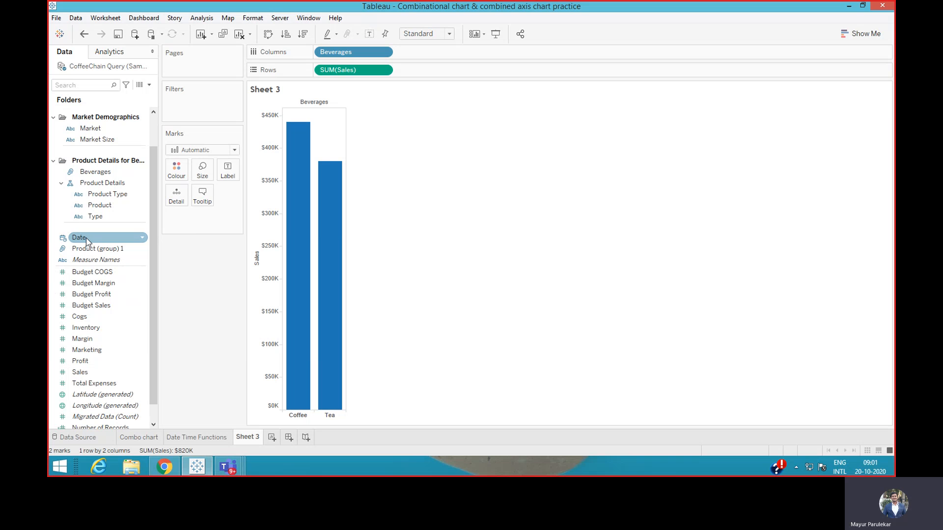
left_click_drag(87, 237, 422, 54)
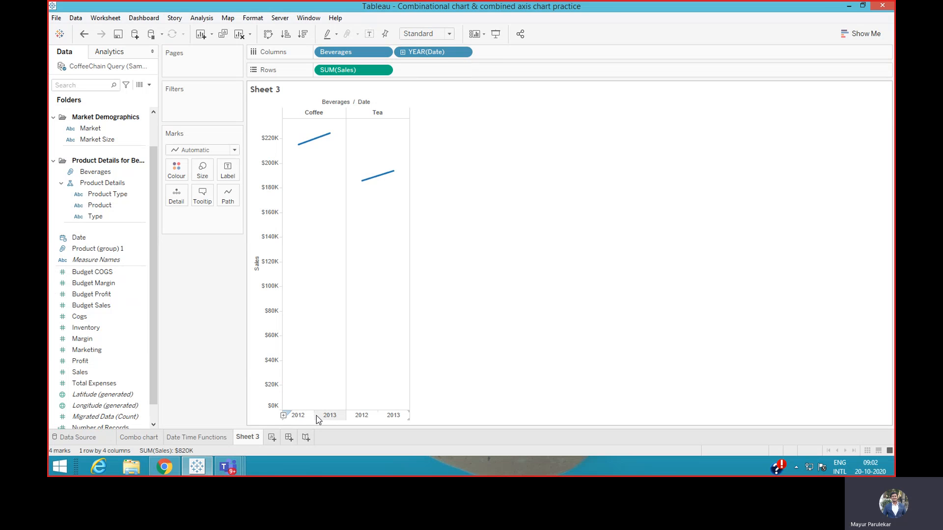
left_click_drag(433, 52, 443, 71)
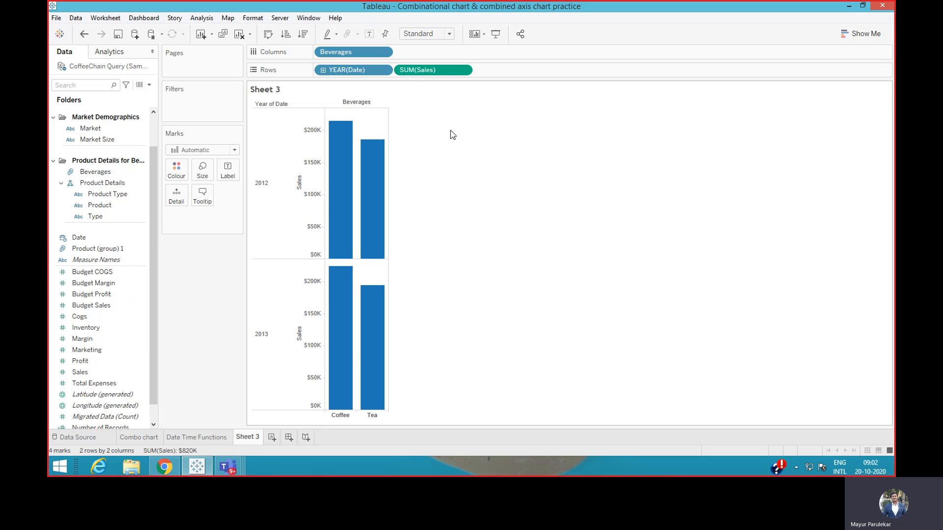
mouse_move(385, 199)
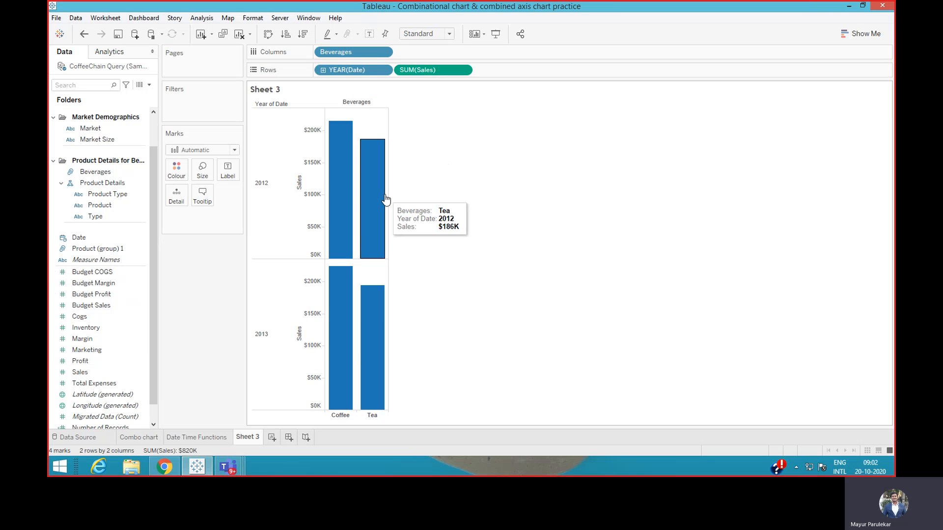
mouse_move(355, 335)
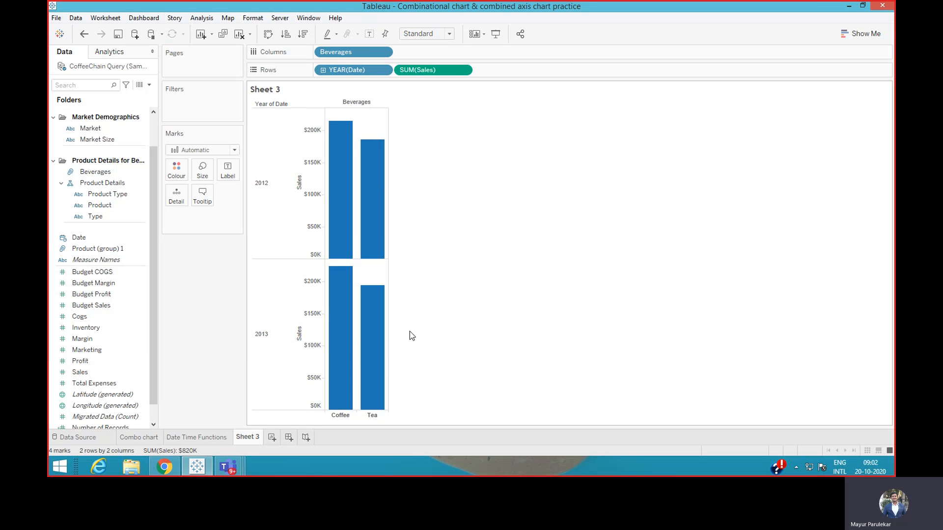
- Try Sales on Columns with Date drilled down to quarters, and move the year to Columns after Beverages
mouse_move(441, 70)
left_mouse_down()
mouse_move(447, 53)
mouse_move(431, 57)
mouse_move(433, 73)
mouse_move(415, 47)
left_mouse_up()
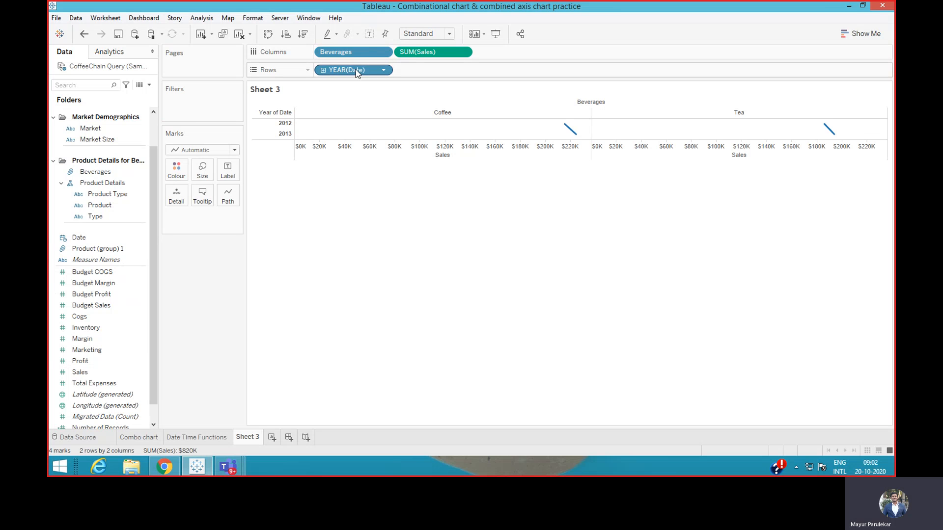
left_click(322, 70)
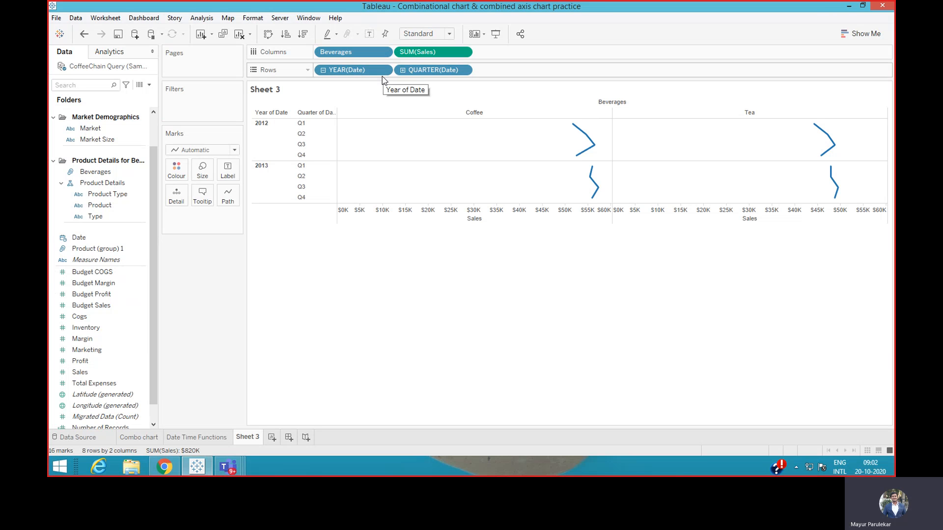
left_click_drag(363, 74, 521, 59)
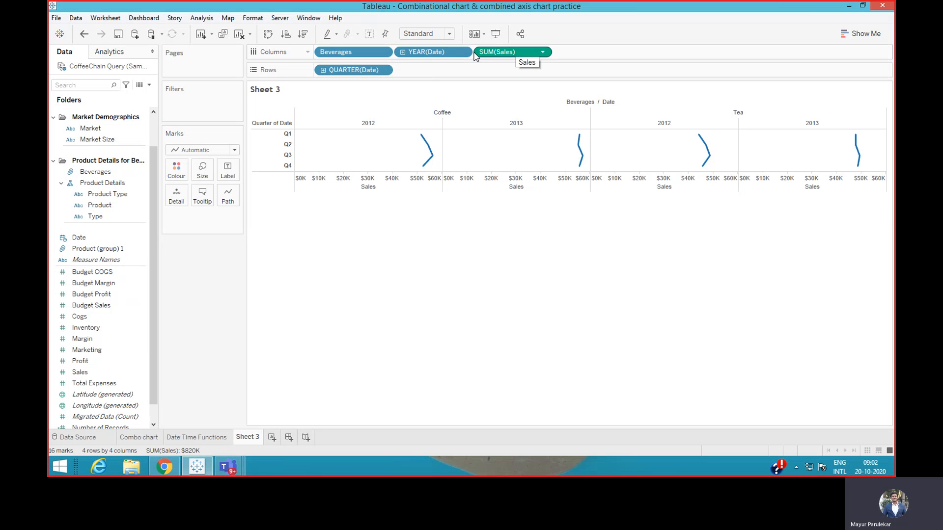
- Rearrange the quarter onto Columns and Sales onto Rows, and remove the date levels from the view
left_click_drag(376, 70, 333, 72)
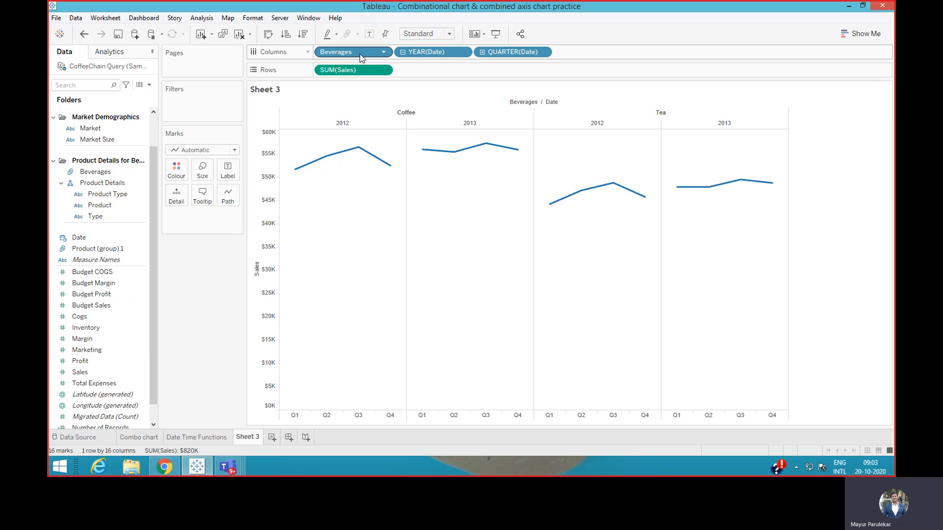
left_click(402, 52)
left_click_drag(418, 52, 198, 271)
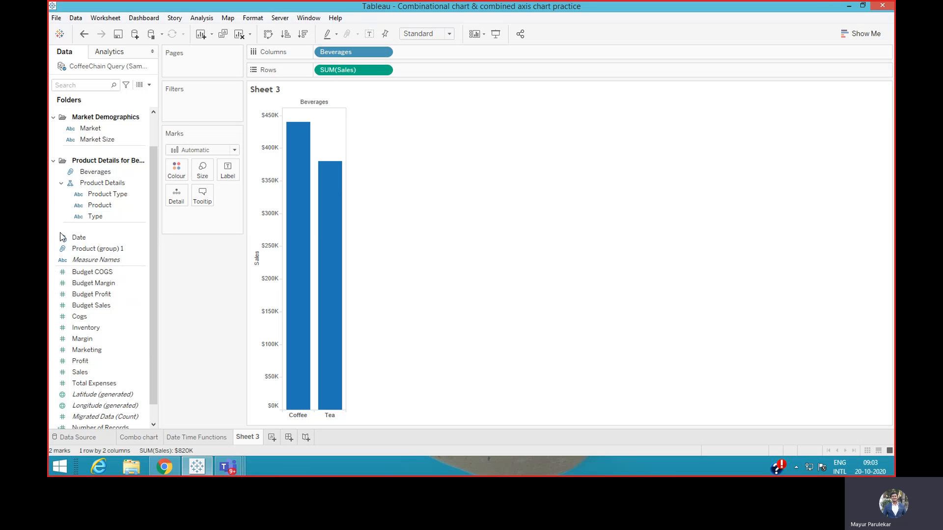
- Add Date to Columns after Beverages, drilled down to year and quarter, and show the mark labels
left_click(77, 240)
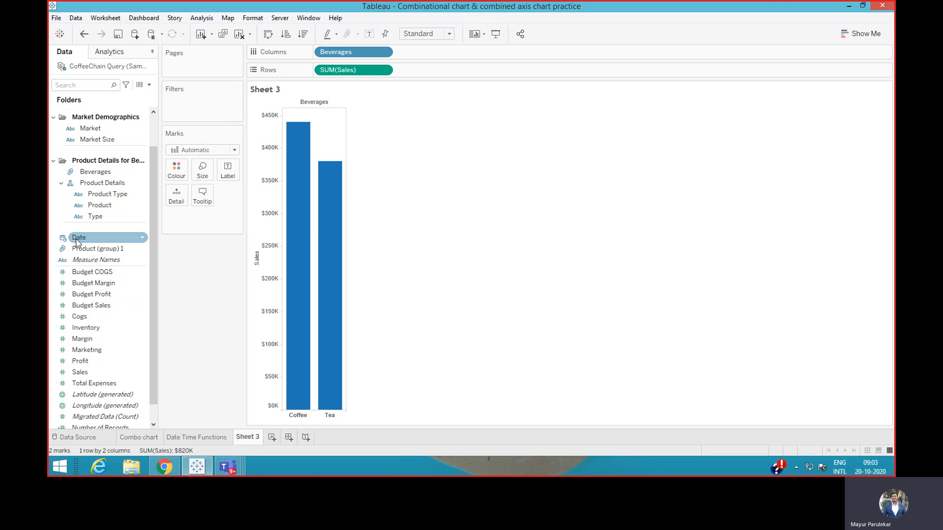
left_click_drag(77, 241, 414, 58)
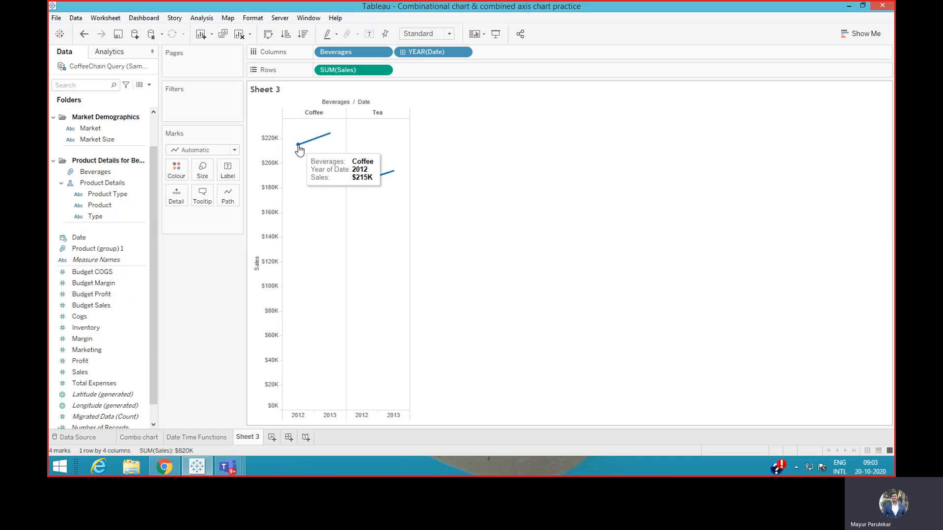
mouse_move(317, 141)
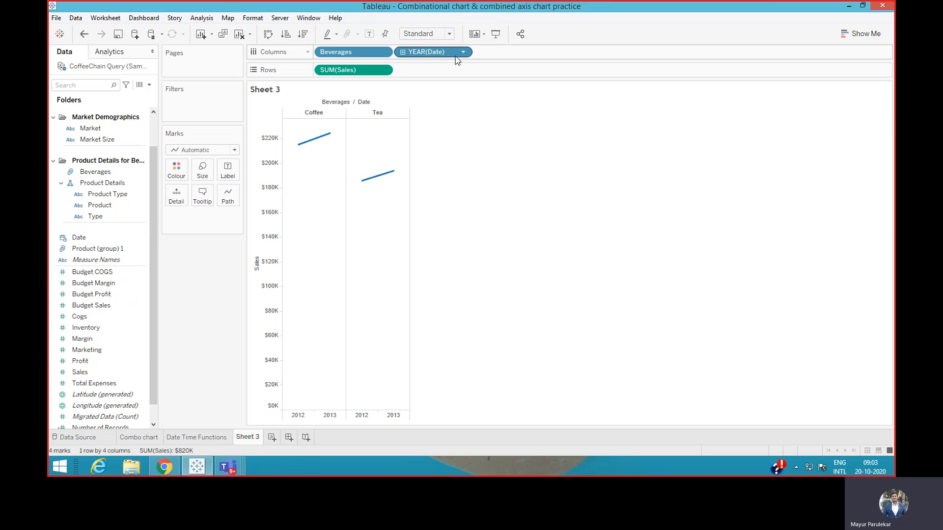
left_click(402, 52)
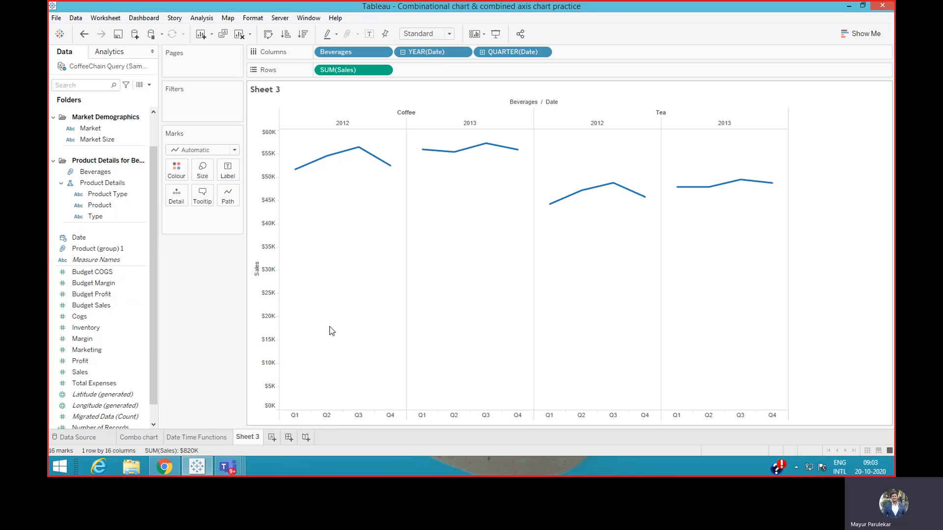
left_click(369, 35)
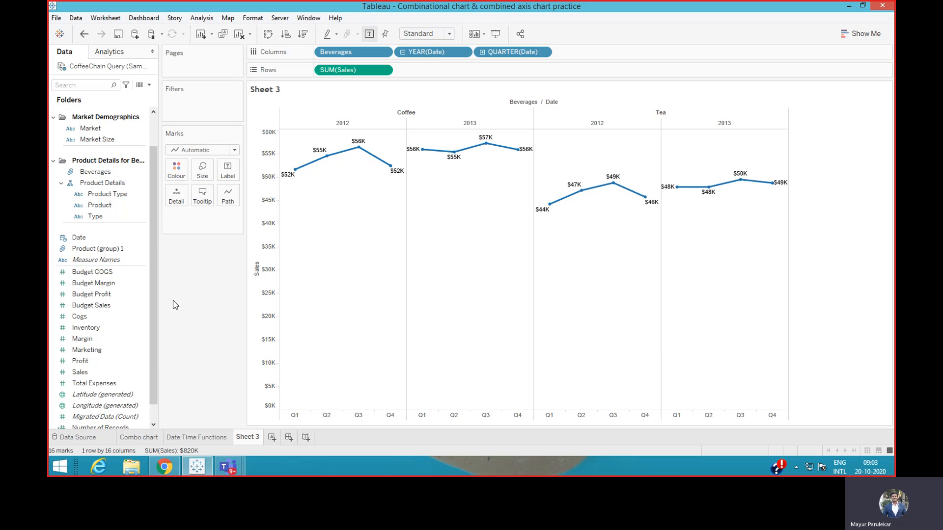
- Add Profit to Rows after Sales as a second summed measure
left_click(82, 365)
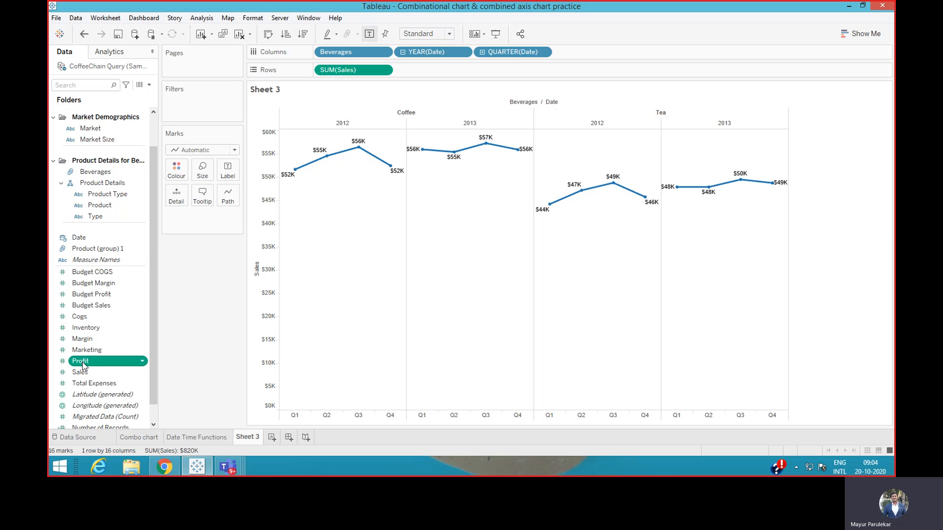
left_click_drag(82, 365, 177, 277)
left_click_drag(178, 273, 411, 69)
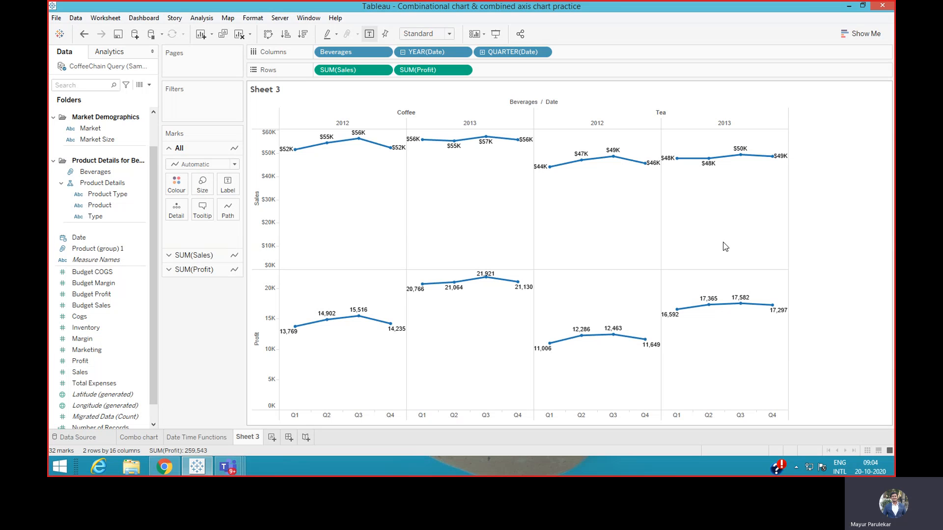
- Combine Sales and Profit into one dual-axis chart by putting the summed Profit on a second axis
left_click(463, 70)
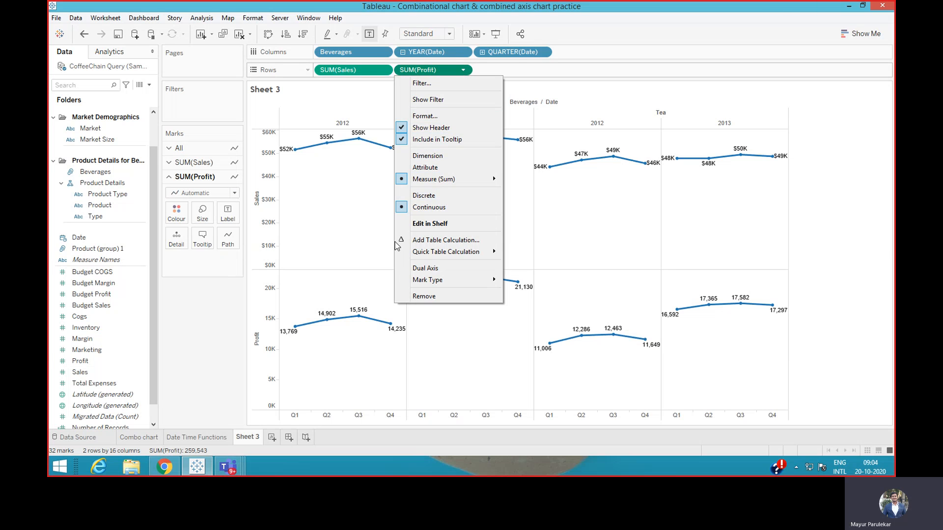
left_click(441, 271)
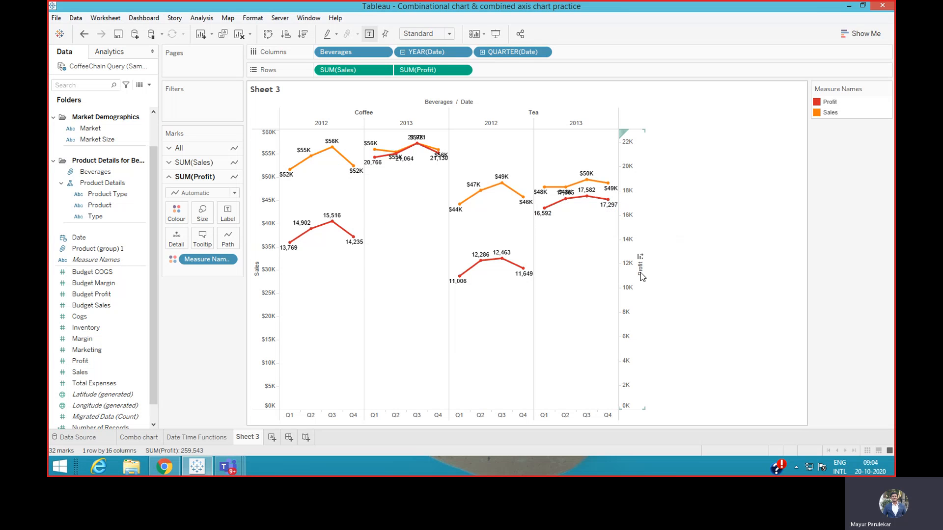
mouse_move(281, 253)
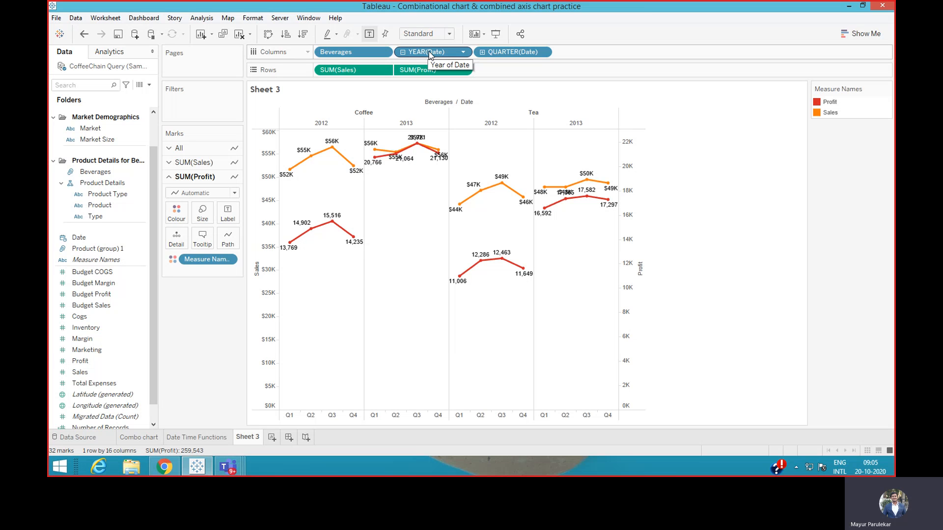
- Collapse the quarter level, remove the year from Columns, and change the mark type of both measures to Bar
left_click(403, 52)
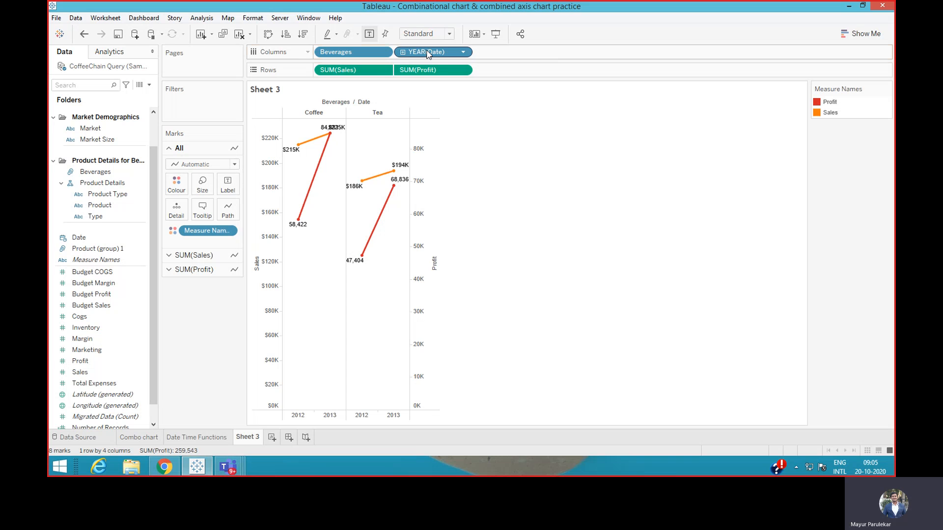
left_click_drag(427, 53, 199, 327)
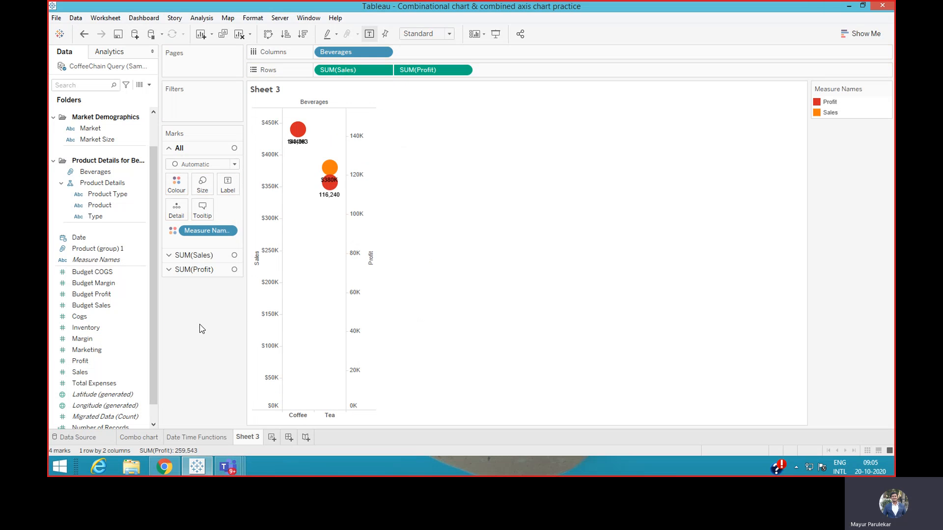
left_click(234, 164)
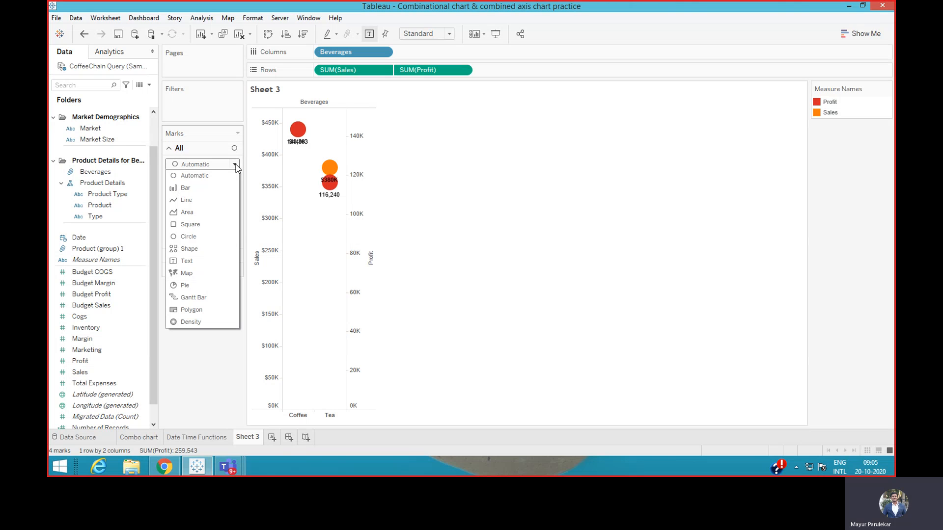
left_click(198, 188)
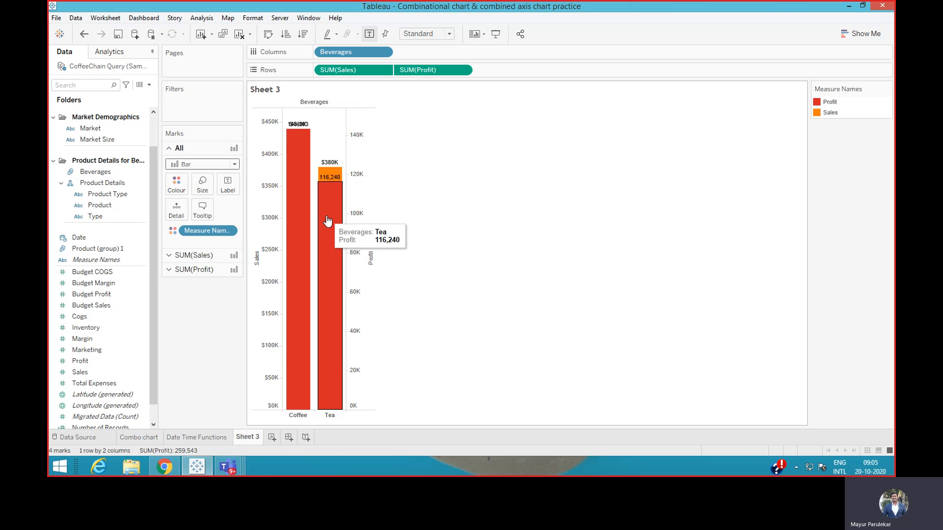
mouse_move(300, 181)
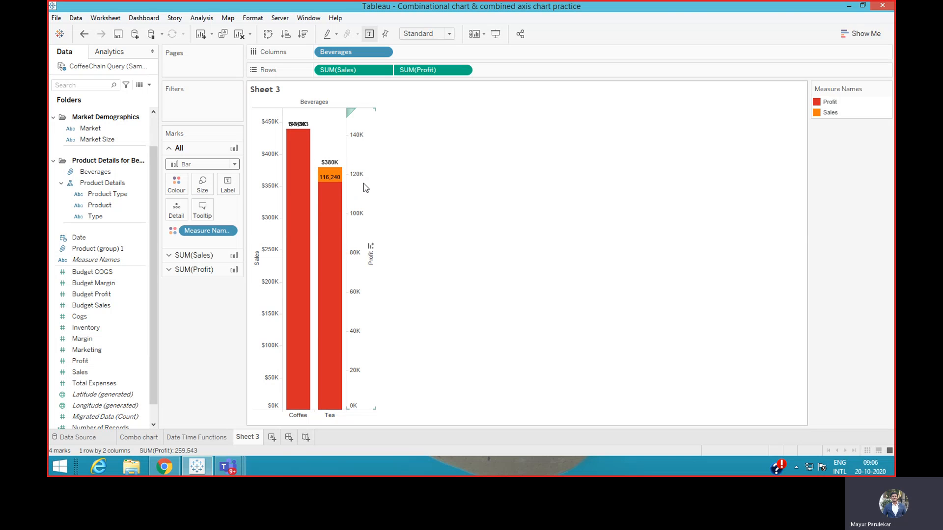
- Synchronise the Profit axis with the Sales axis and compare the Coffee and Tea bars
right_click(355, 154)
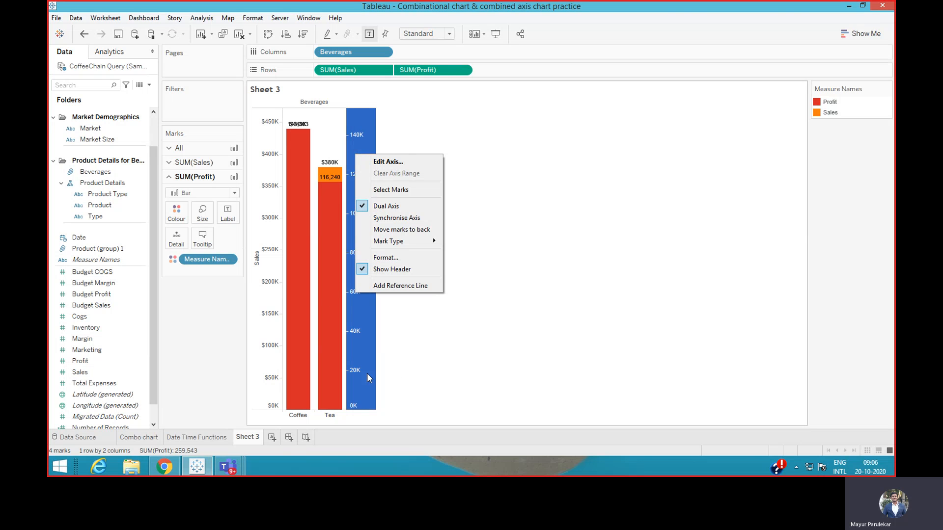
left_click(407, 219)
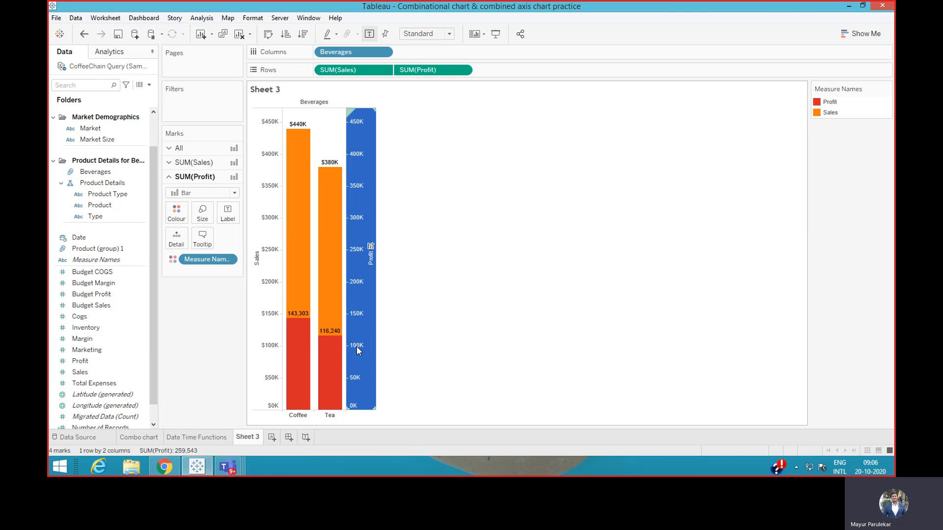
mouse_move(301, 272)
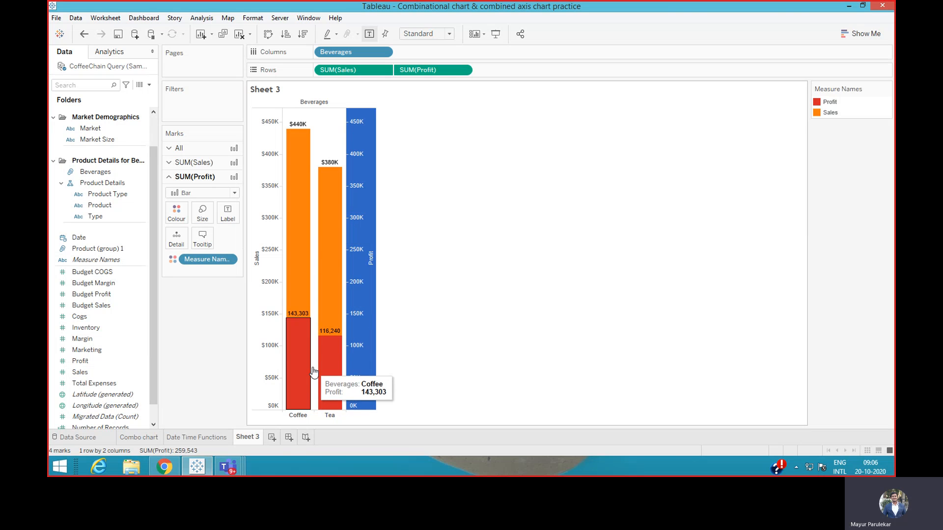
mouse_move(327, 319)
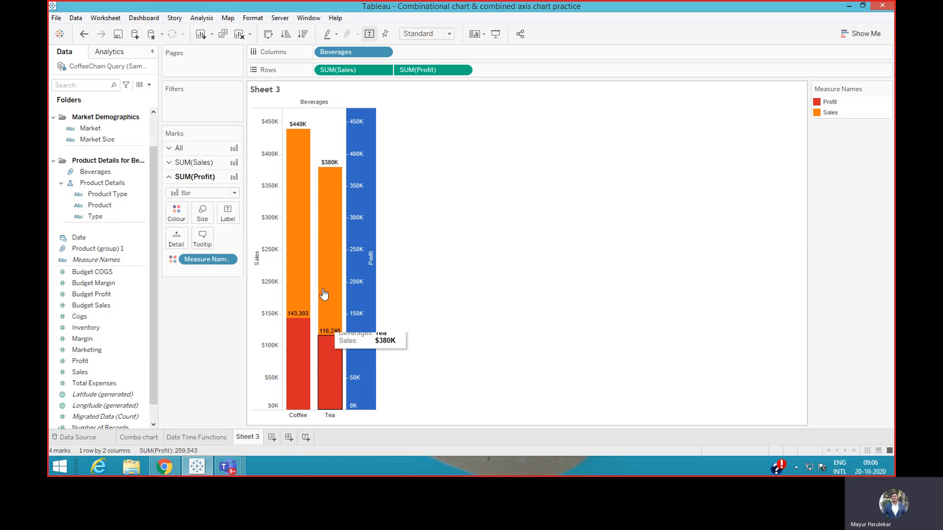
mouse_move(300, 148)
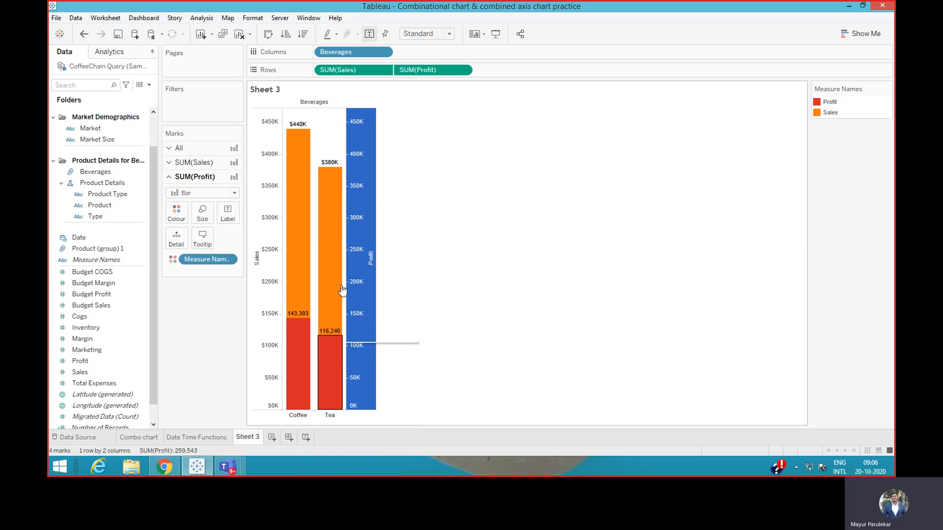
mouse_move(328, 398)
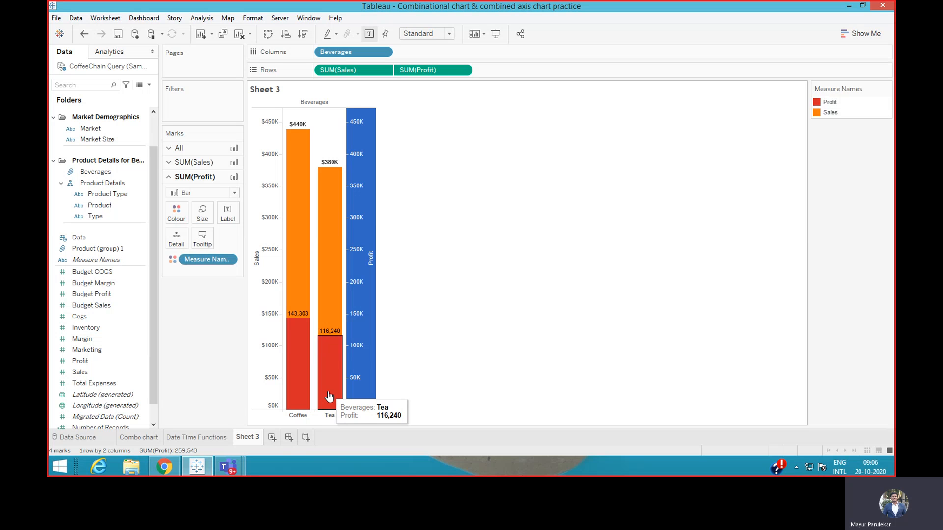
mouse_move(357, 265)
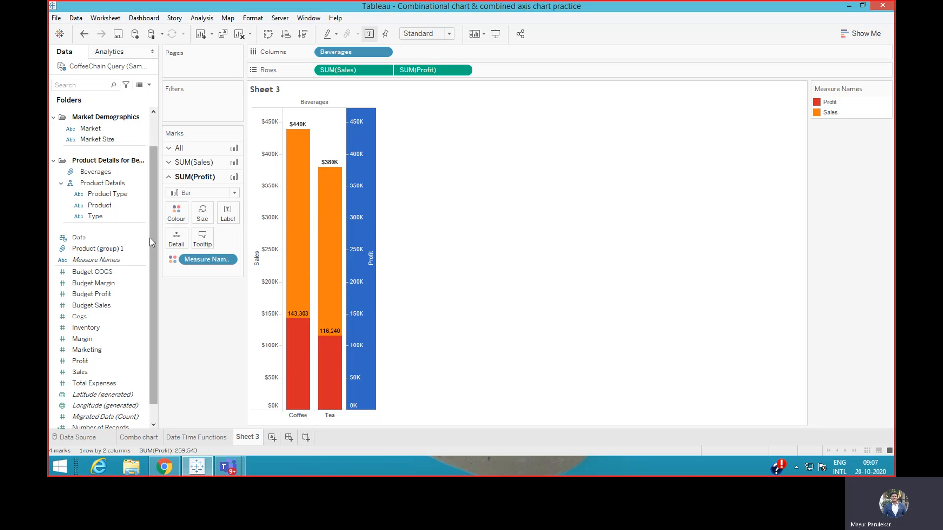
- Place Date on Columns after Beverages again and drill the year down to quarters
left_click_drag(82, 241, 417, 52)
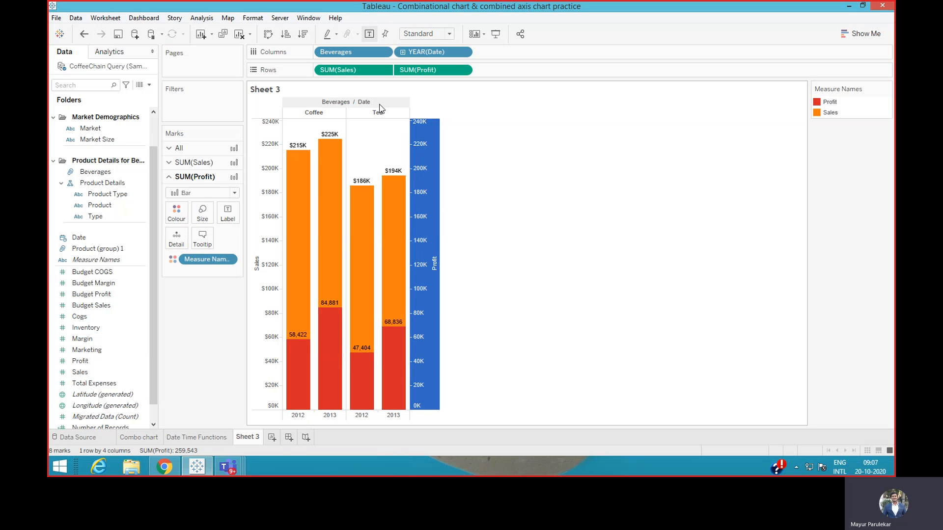
left_click(403, 52)
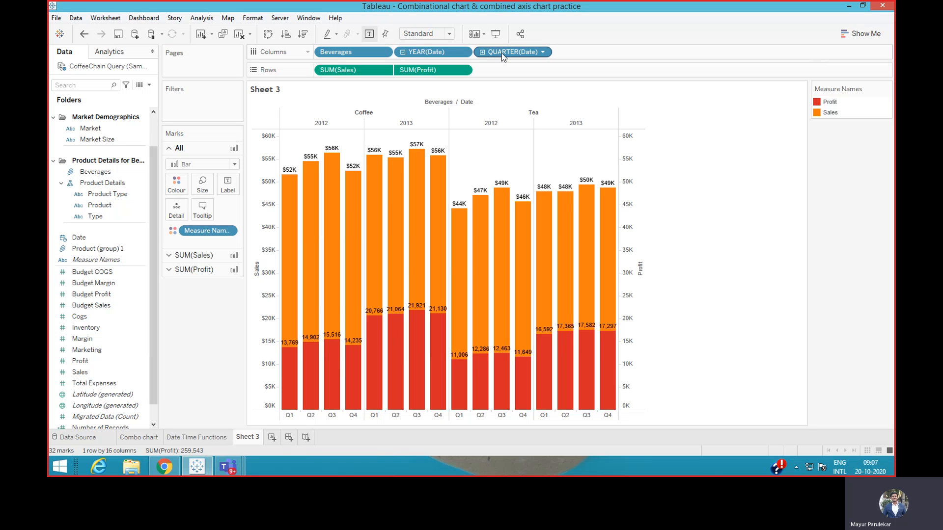
mouse_move(282, 194)
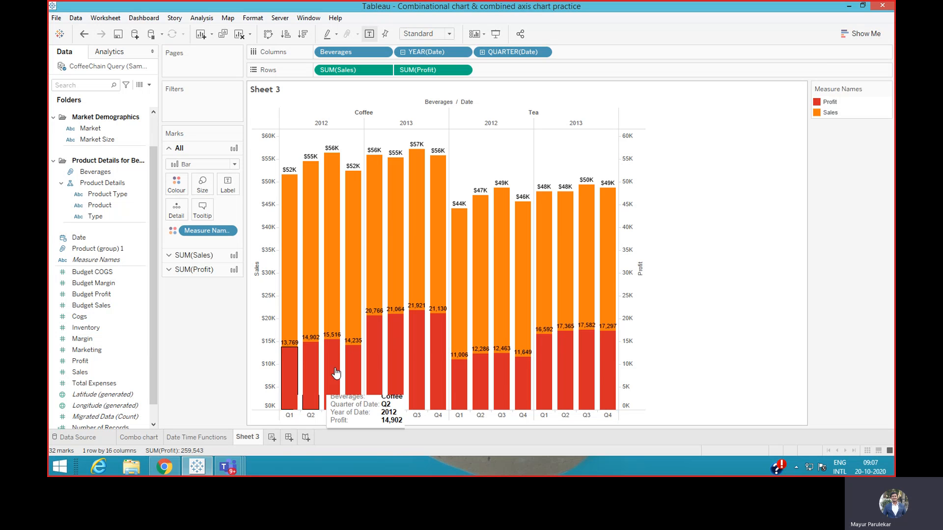
mouse_move(345, 315)
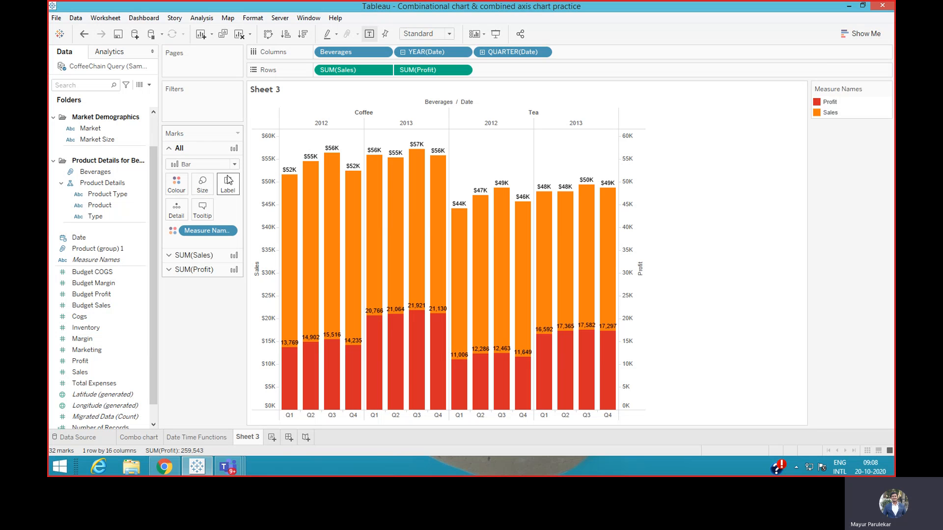
- Change the mark type of both measures to Line and fit the chart to Entire View
left_click(235, 164)
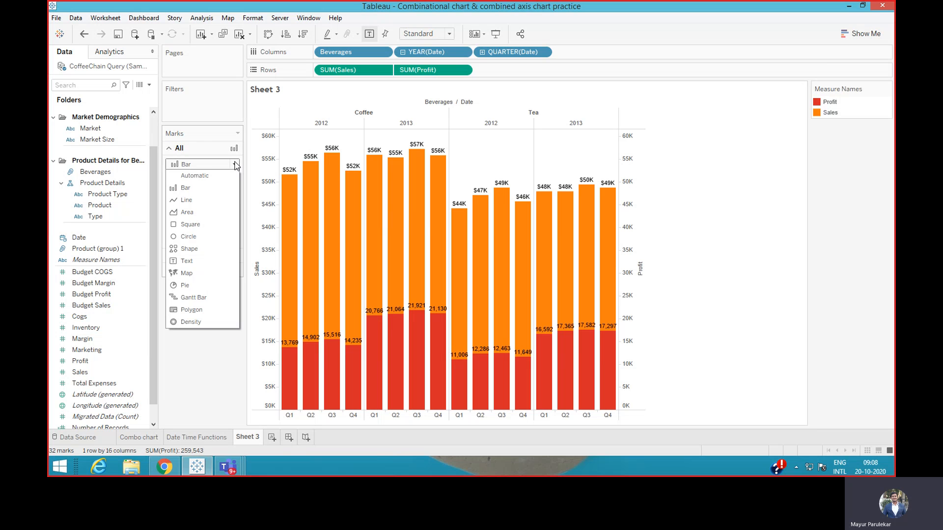
left_click(198, 201)
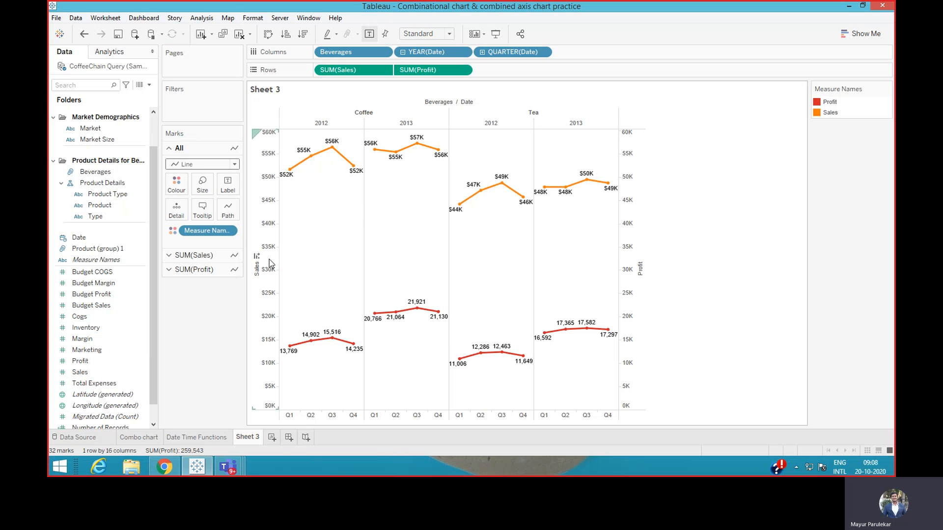
left_click(442, 35)
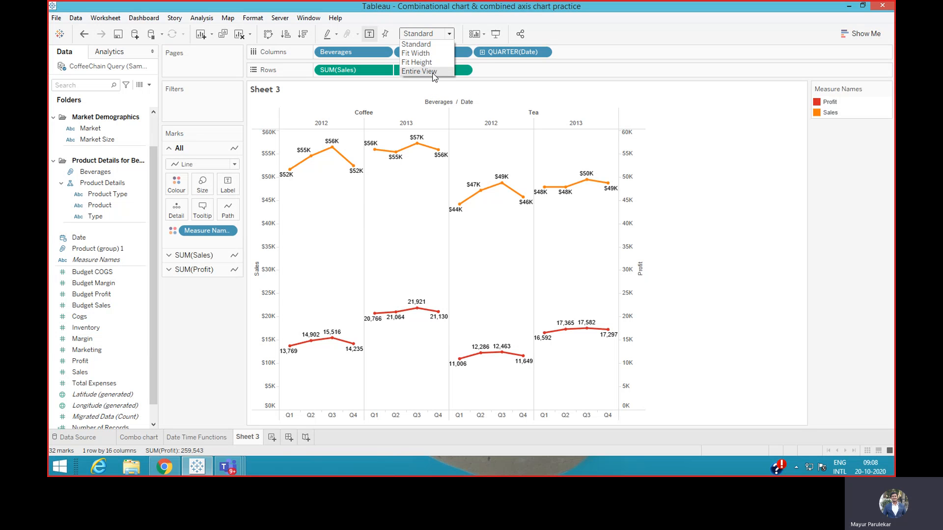
left_click(433, 71)
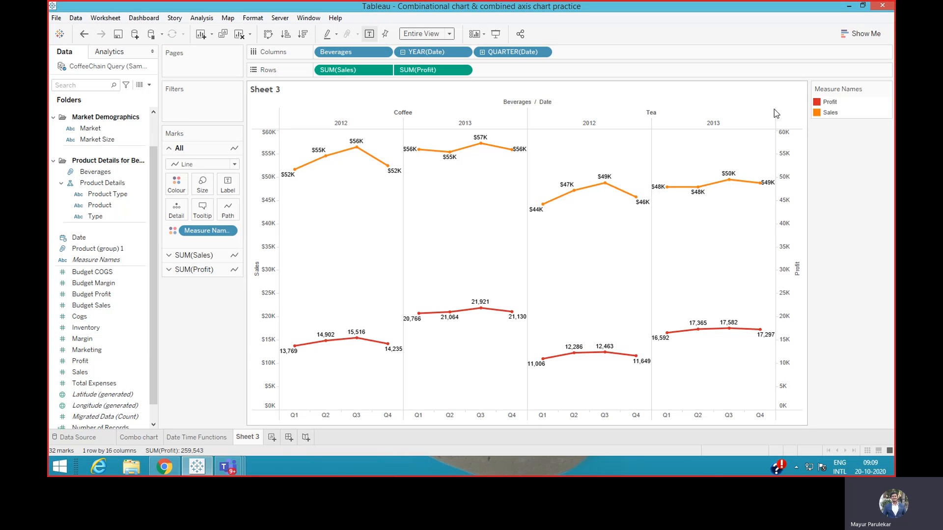
left_click(123, 172)
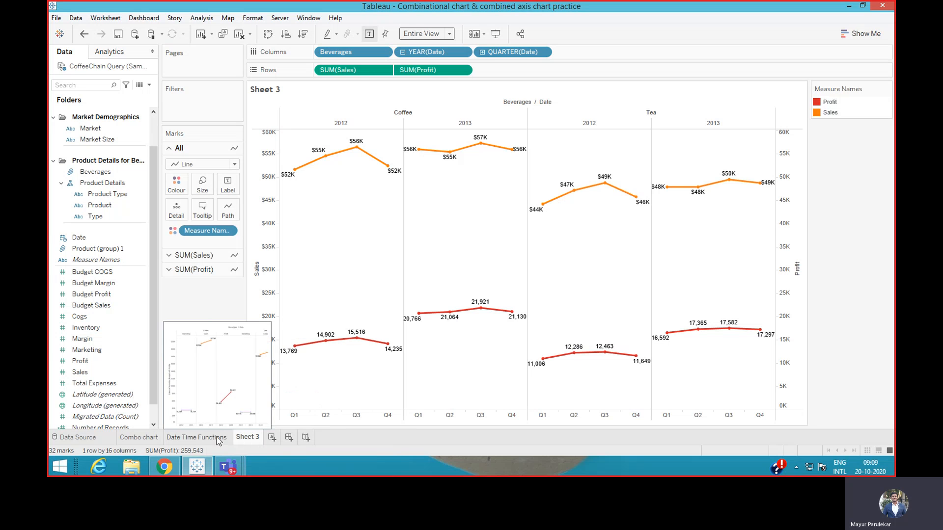
- Rename the Sheet 3 worksheet as "Combinational Chart"
mouse_move(144, 441)
mouse_move(243, 440)
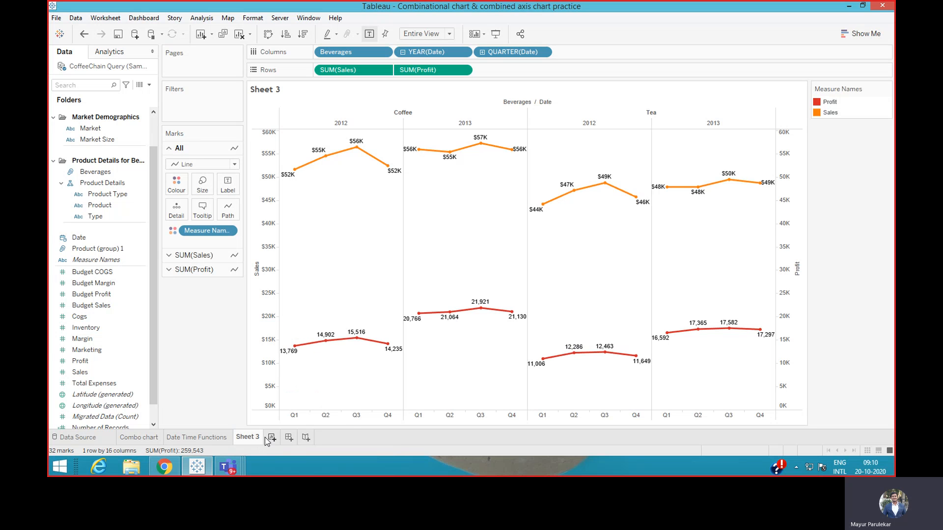
right_click(250, 440)
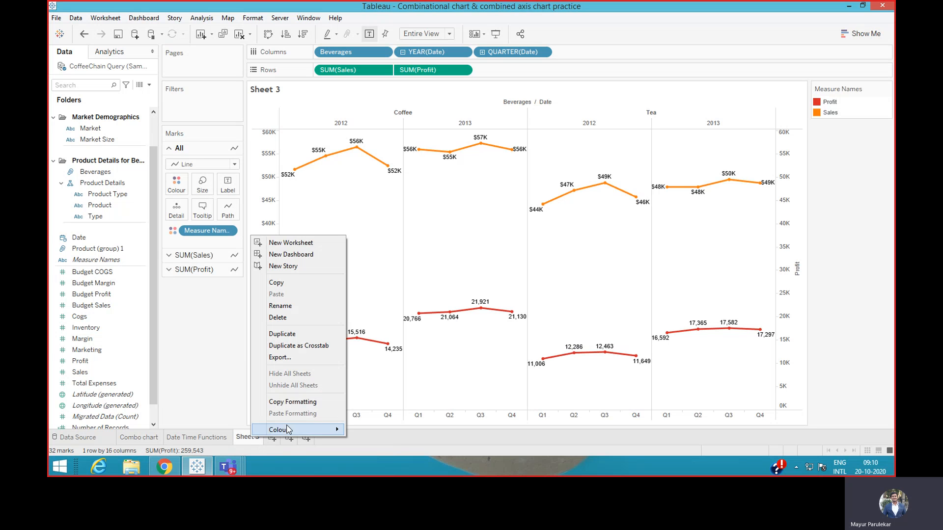
left_click(281, 313)
type("Com")
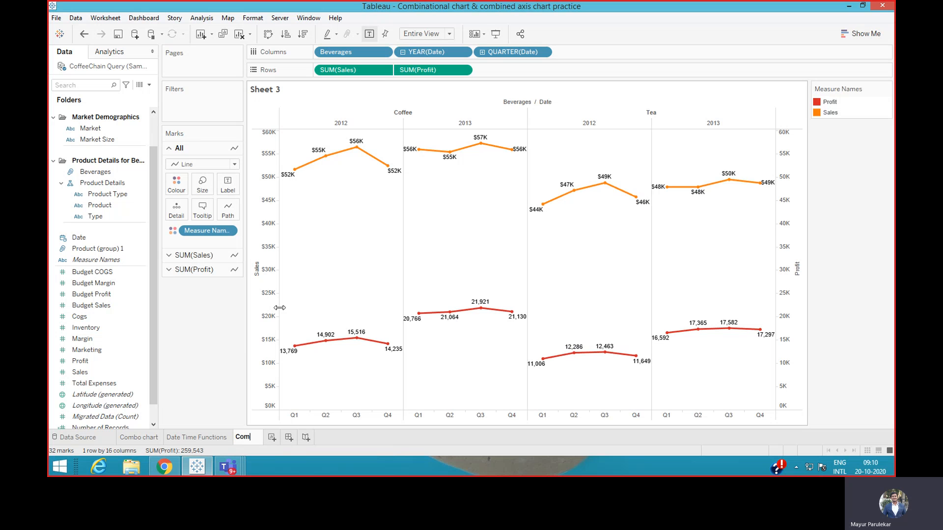
type("binational")
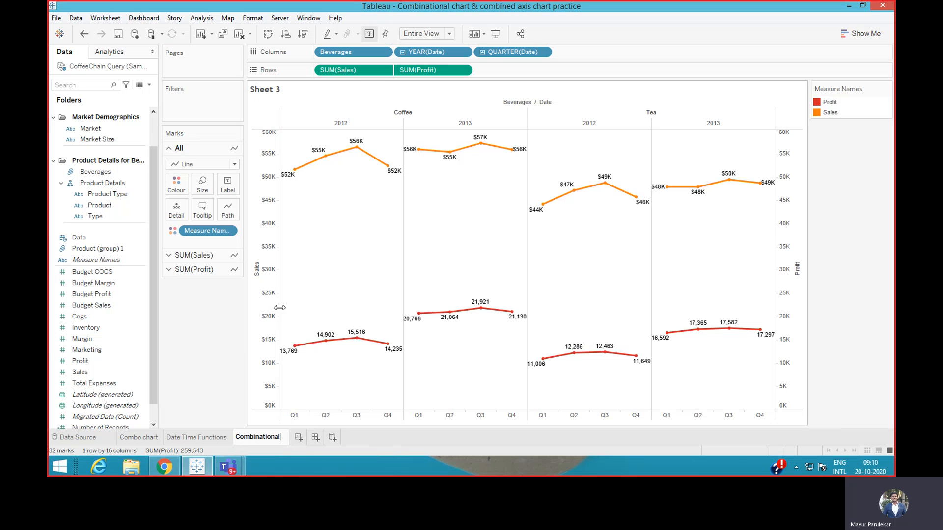
type(" Chart")
key("Return")
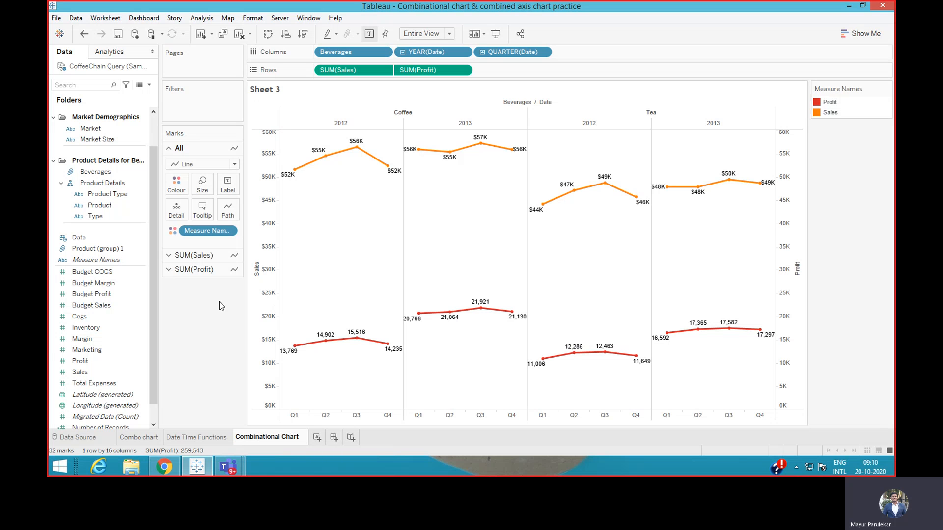
- Add a new worksheet after Combinational Chart and name it "Combined Axis Chart"
left_click(318, 437)
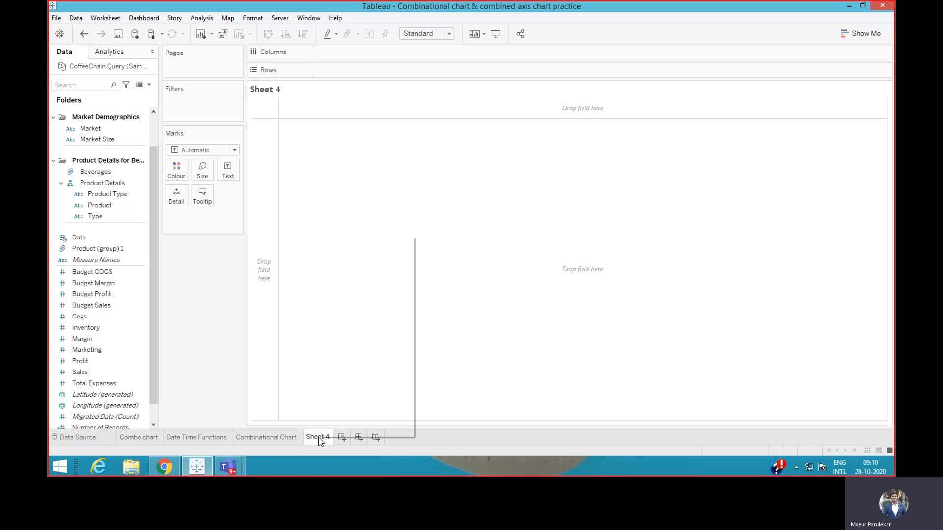
right_click(319, 437)
left_click(348, 306)
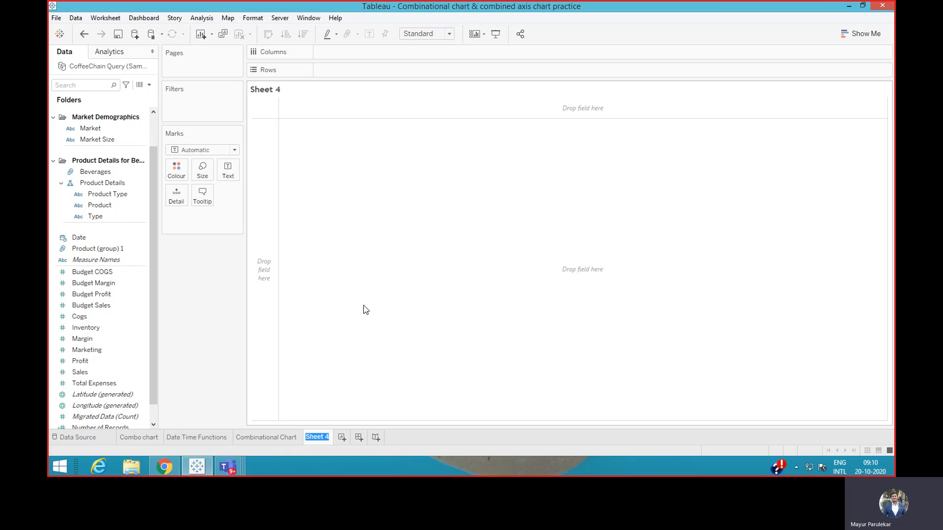
type("Combined")
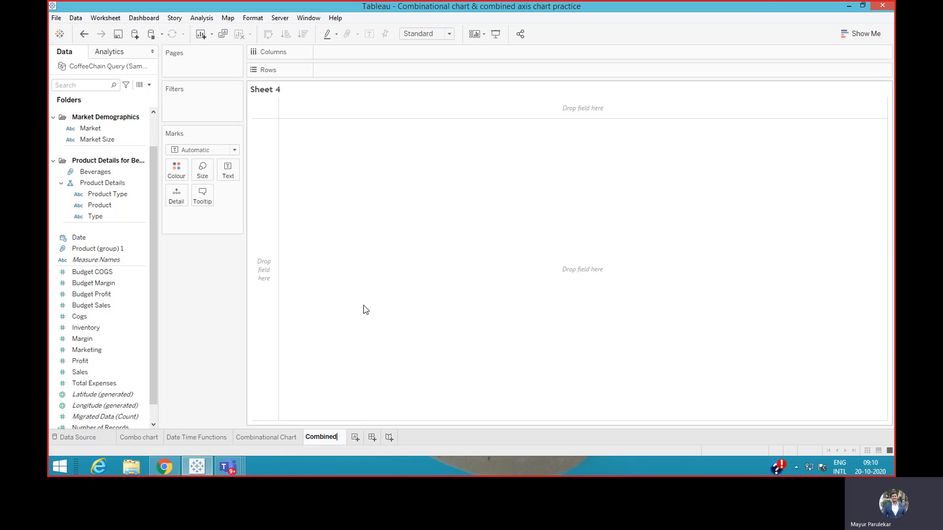
type(" Axis Chart")
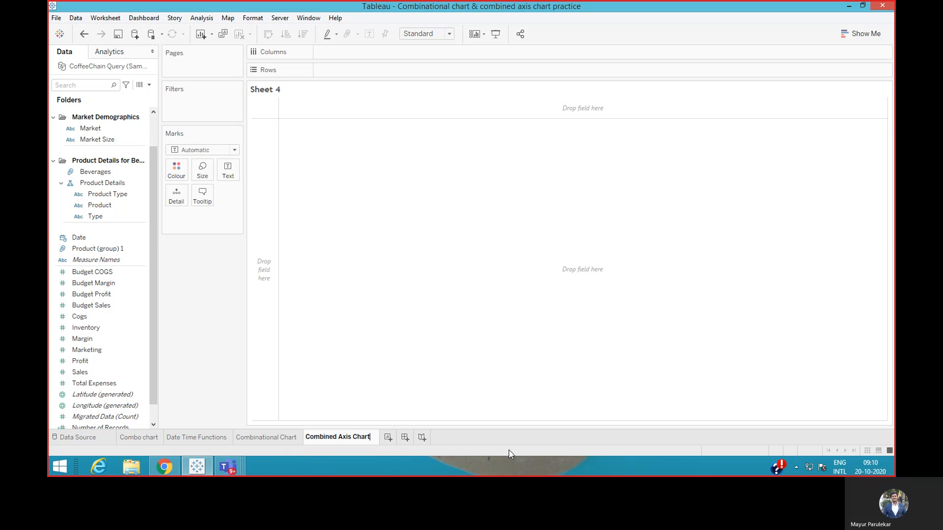
key("Return")
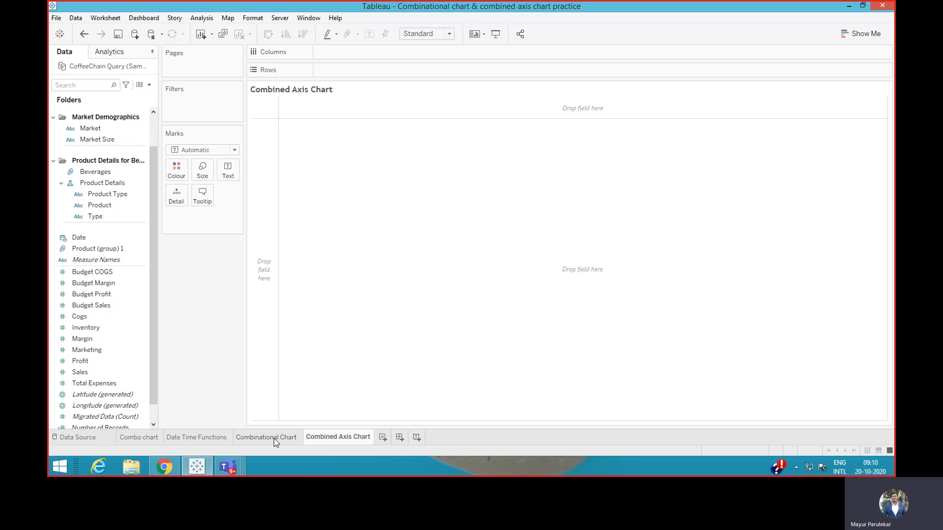
mouse_move(274, 442)
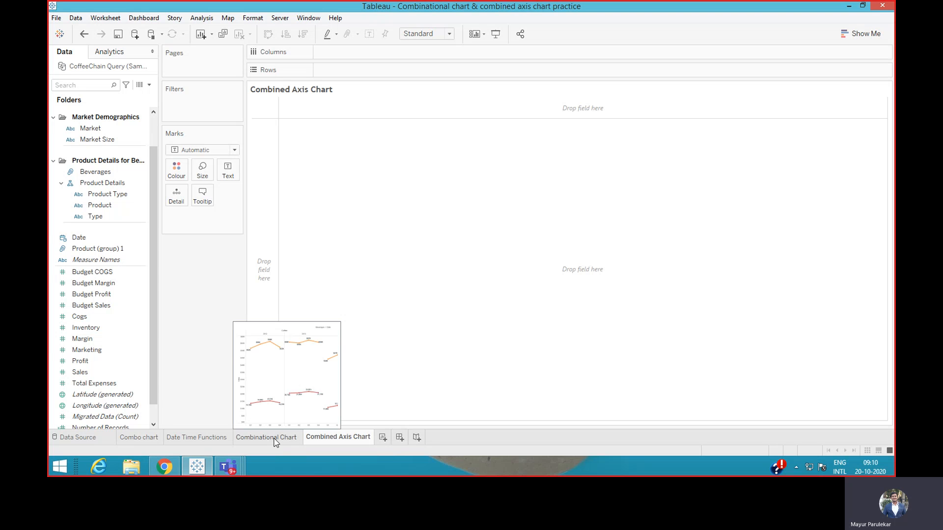
- Open the Combinational Chart worksheet and examine the Dual Axis option of the Profit measure on Rows
left_click(274, 438)
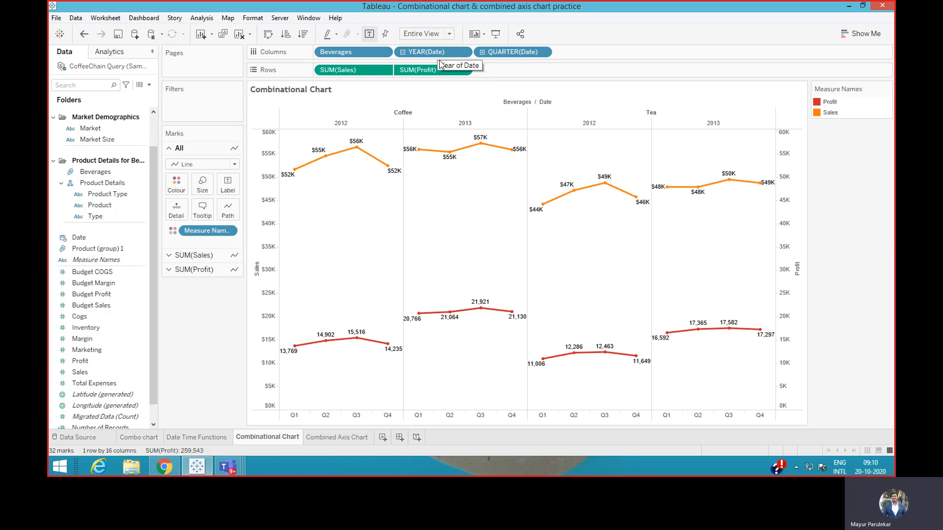
left_click(463, 72)
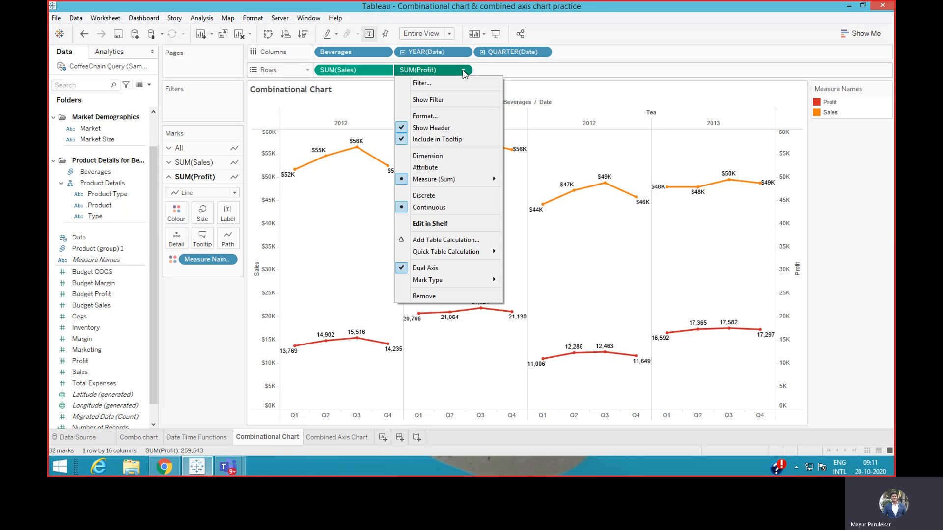
left_click(192, 344)
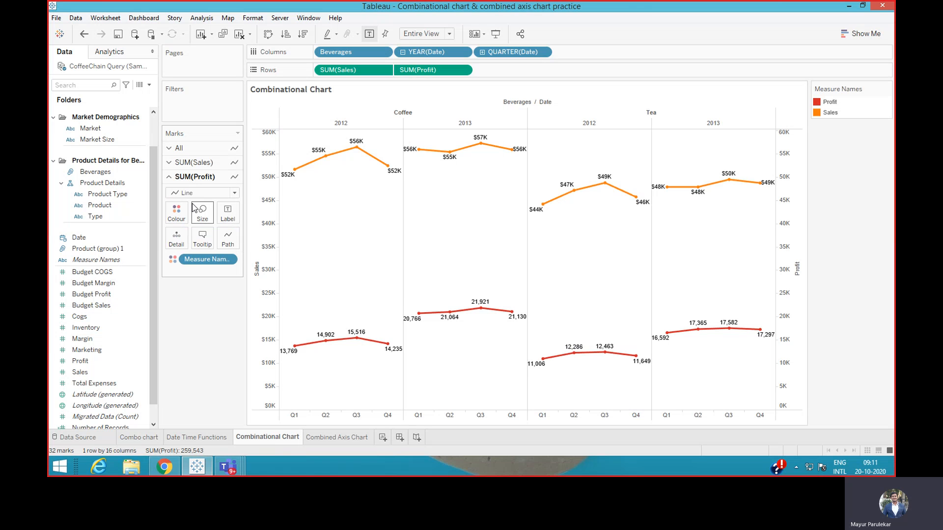
left_click(464, 71)
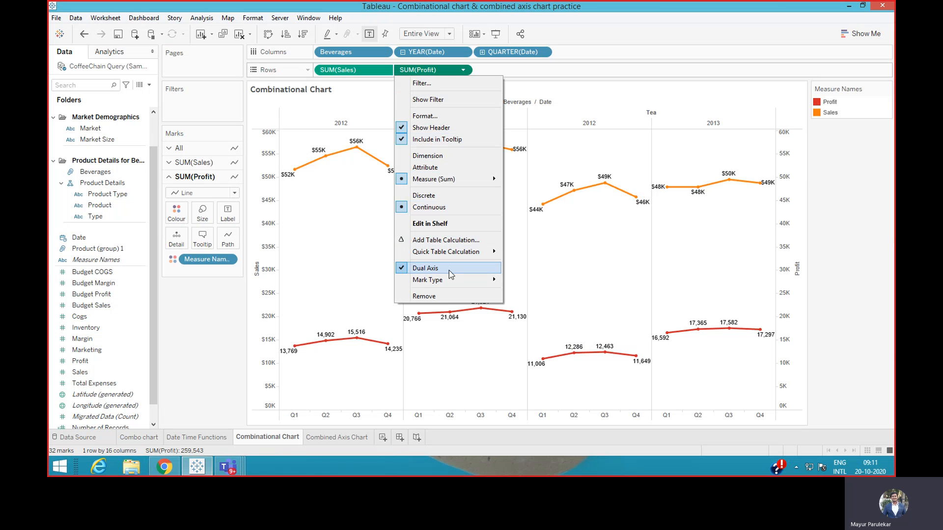
left_click(357, 110)
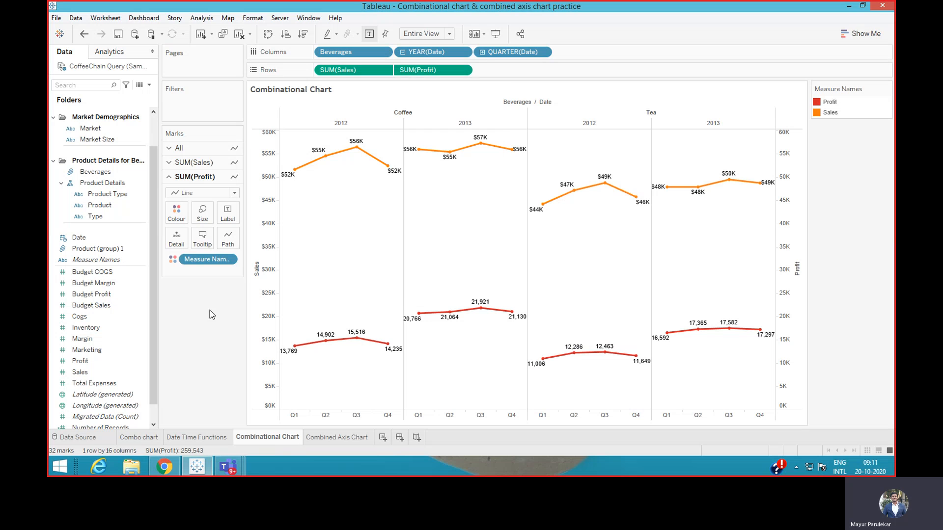
- Remove the quarter and year of Date from Columns and the Profit measure from Rows
left_click(403, 52)
left_click_drag(427, 53, 198, 319)
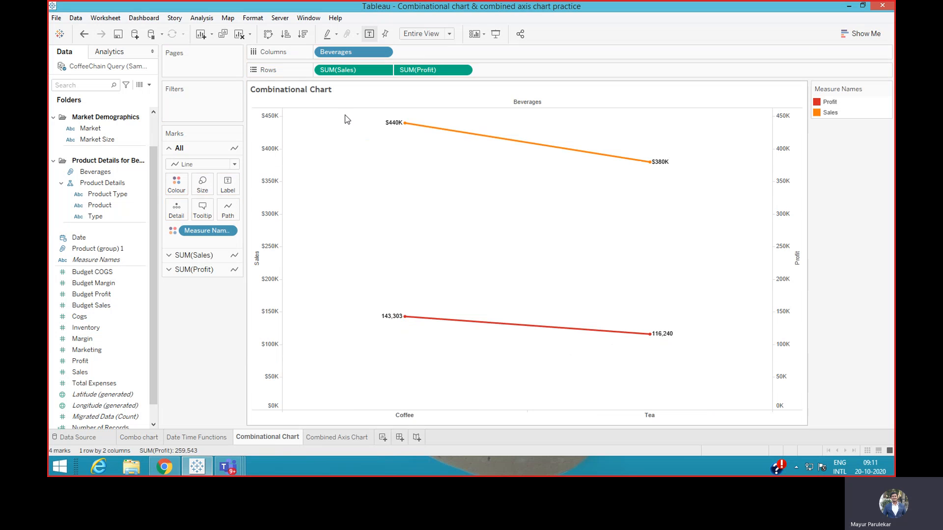
left_click_drag(437, 69, 203, 320)
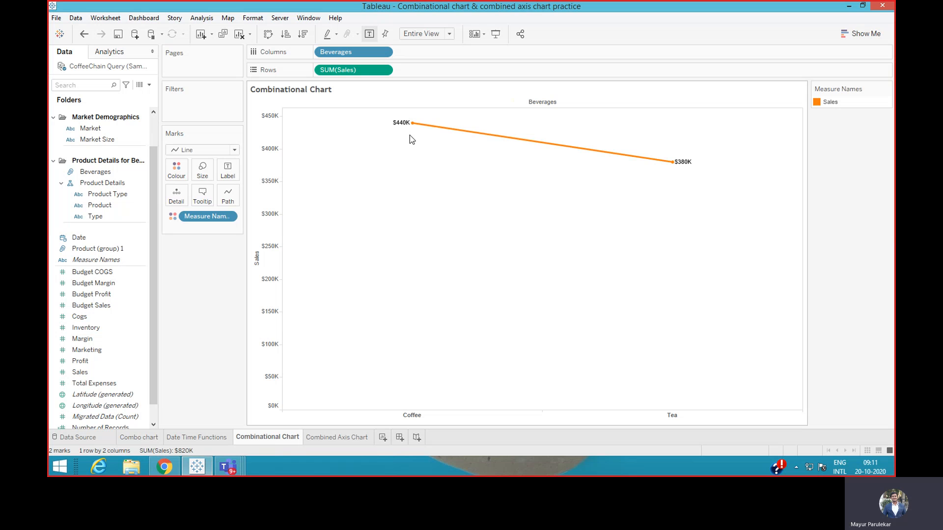
- Change the mark type of the Sales chart to Bar and make the bars much narrower
left_click(234, 150)
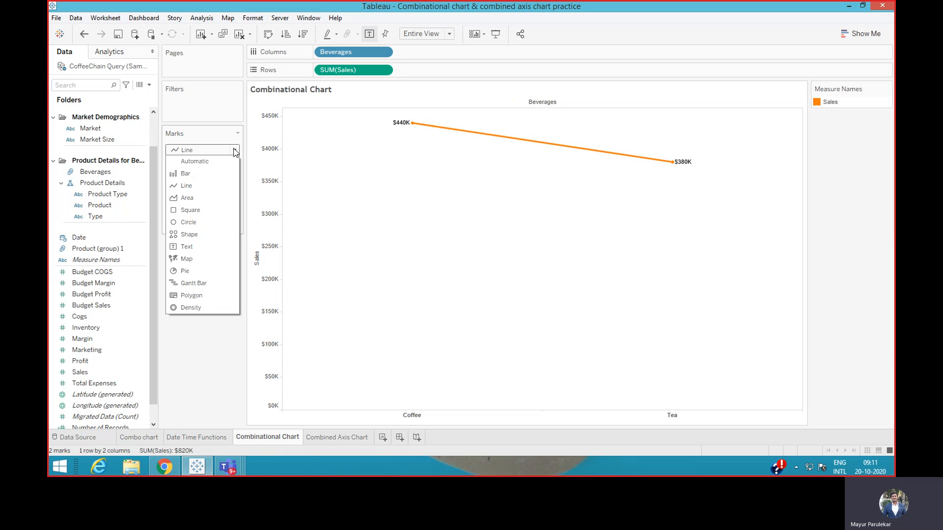
left_click(201, 177)
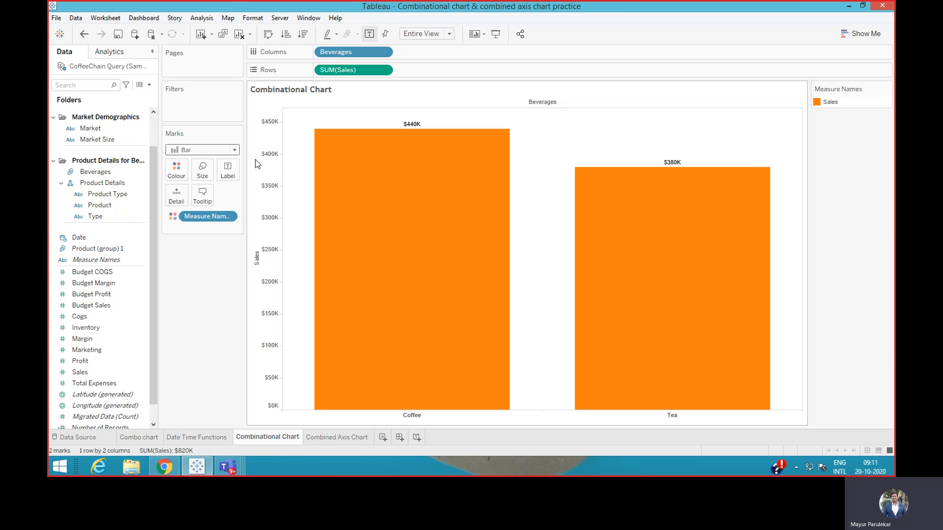
left_click(205, 175)
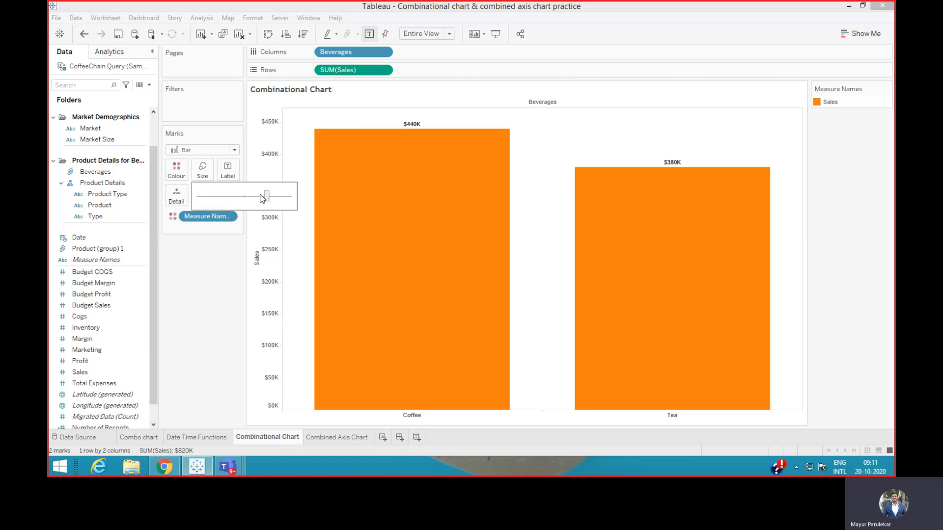
left_click_drag(270, 198, 208, 196)
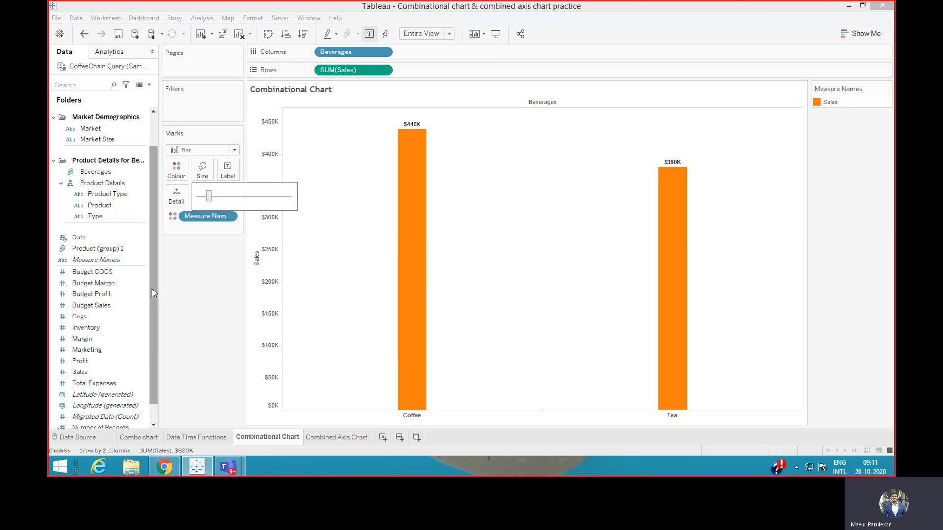
left_click(111, 316)
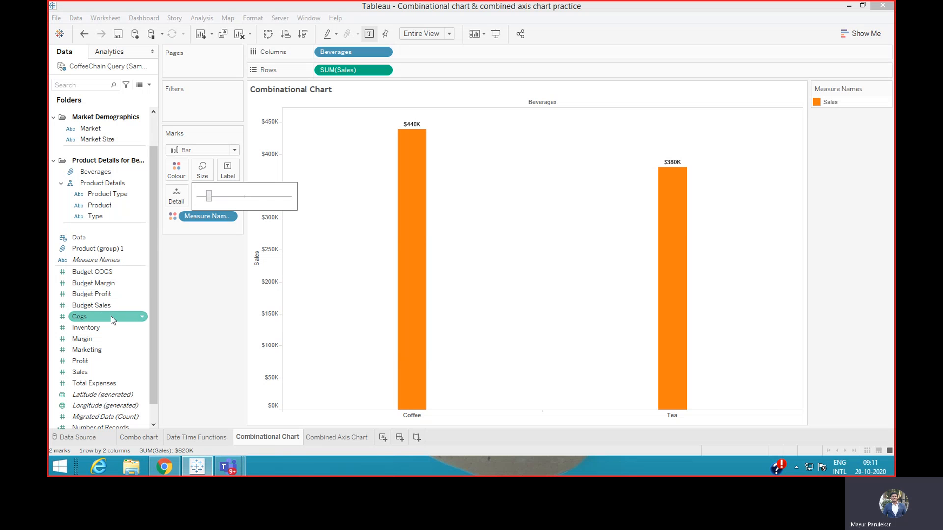
- Place Profit on Rows after Sales as a dual axis and synchronize its axis with the Sales axis
left_click(98, 362)
left_click_drag(98, 364, 427, 72)
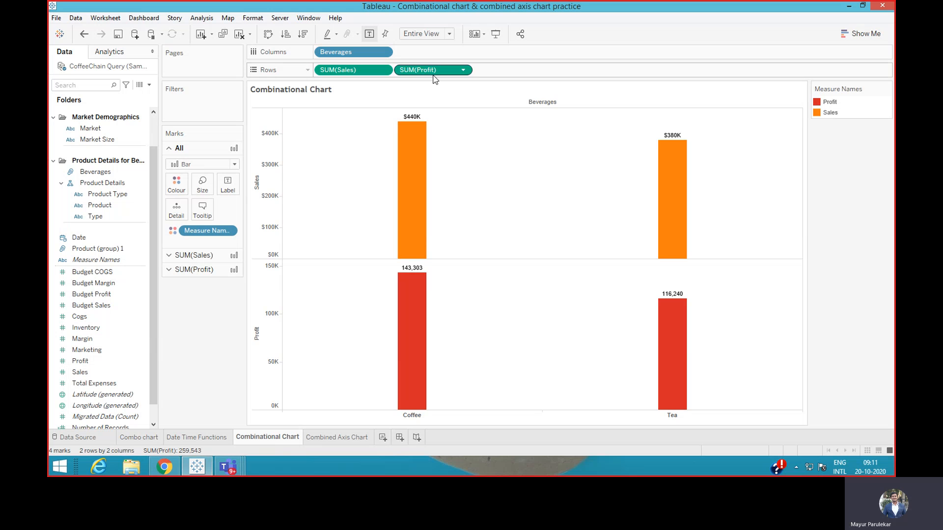
mouse_move(641, 337)
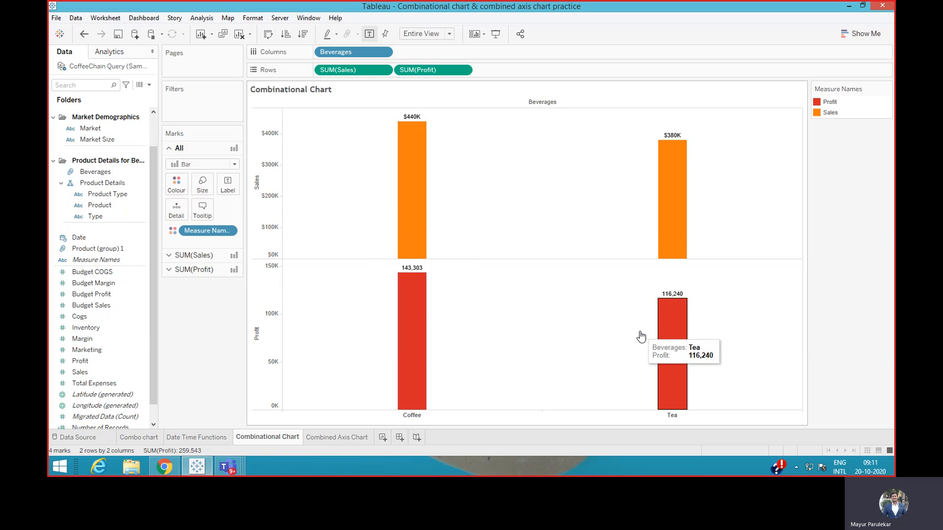
left_click(462, 69)
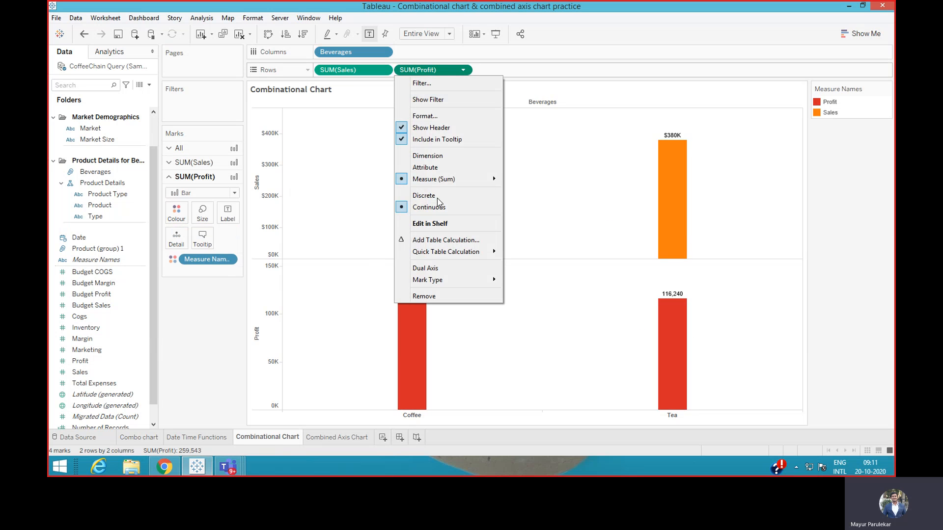
left_click(439, 268)
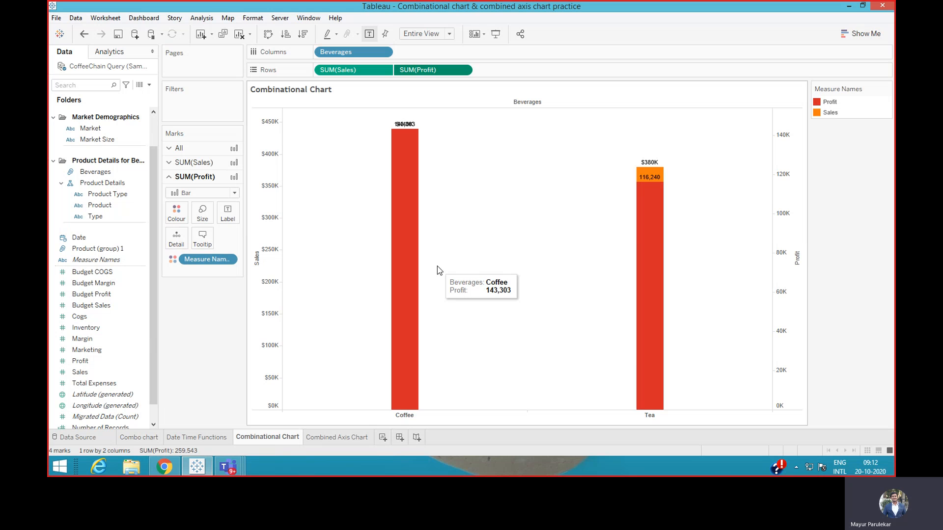
right_click(782, 223)
left_click(819, 281)
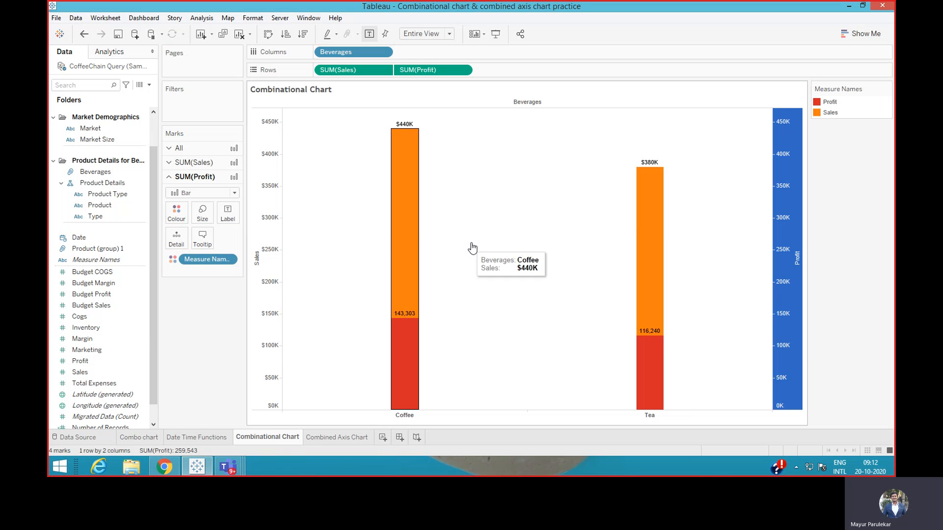
- Undo the axis synchronization, the dual axis setting and the placement of Profit on Rows
key("ctrl+z")
key("ctrl+z")
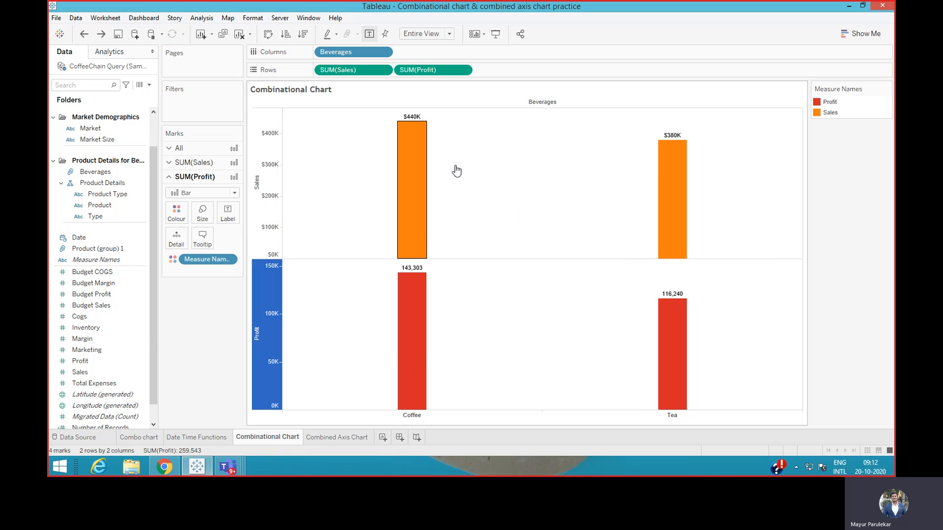
key("ctrl+z")
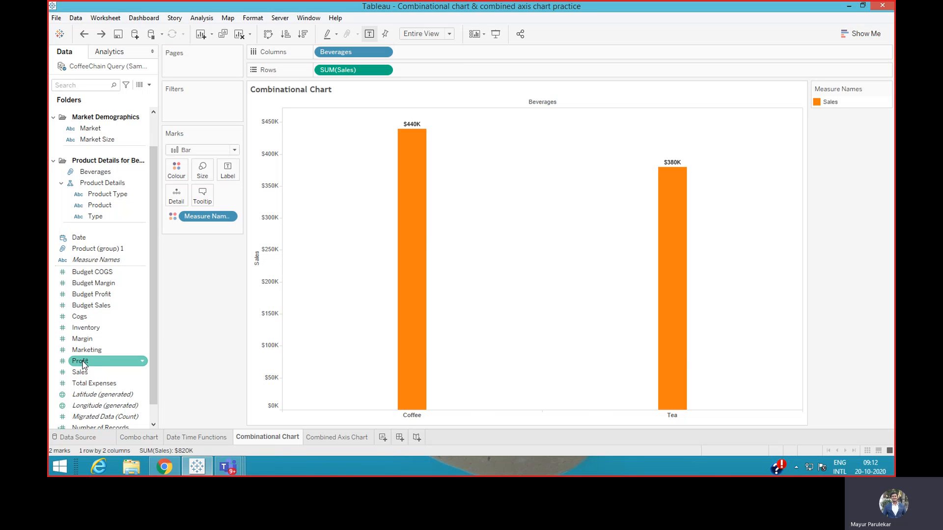
- Add Profit directly to the chart as a second axis opposite Sales and synchronize the two axes
left_click_drag(82, 364, 762, 197)
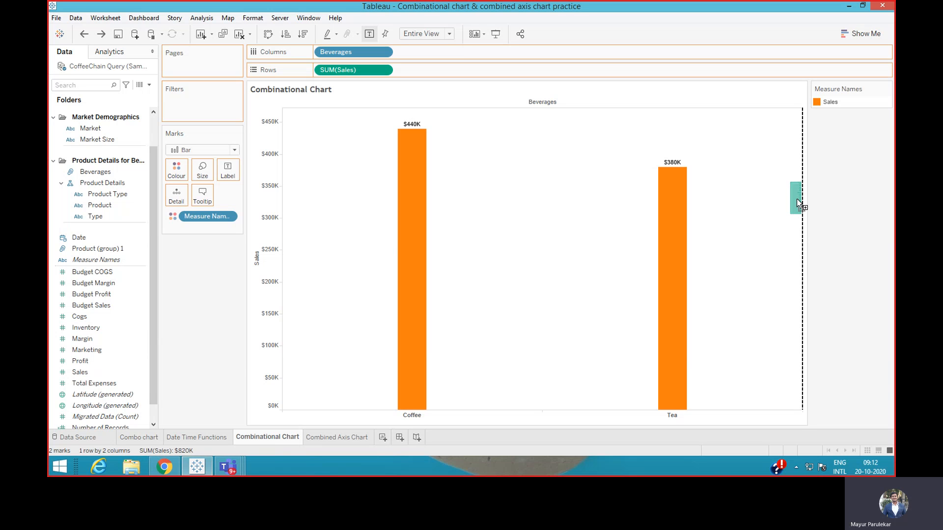
left_click_drag(797, 202, 799, 198)
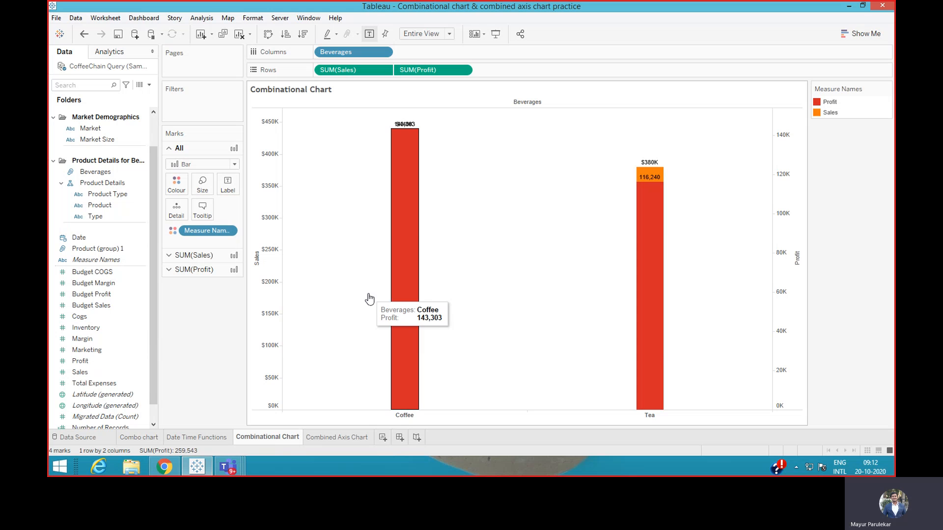
right_click(787, 271)
left_click(820, 332)
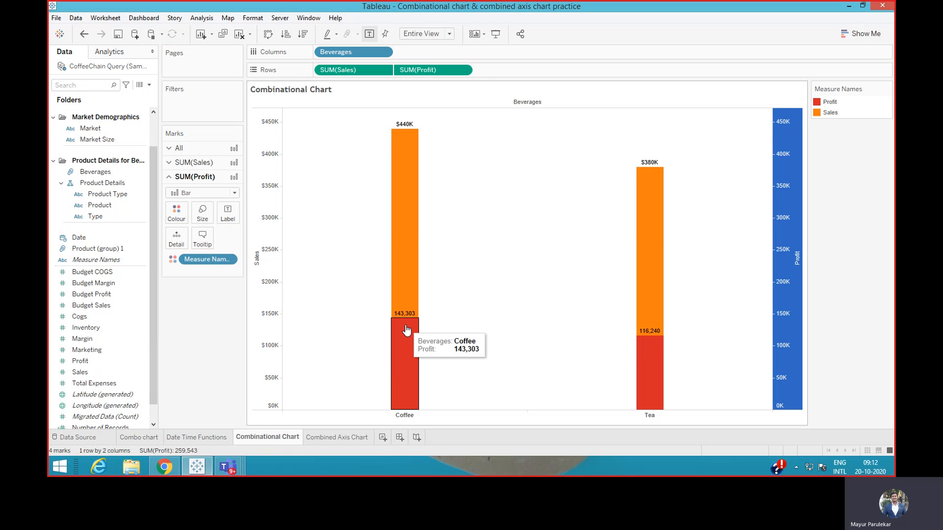
- Try splitting the bars by placing Measure Names on Columns after Beverages, and take it off again
left_click(109, 264)
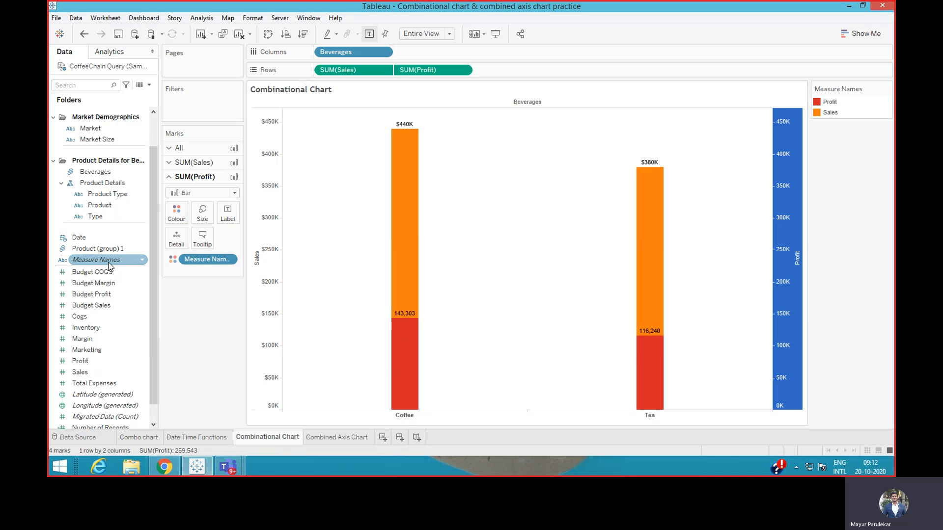
left_click_drag(84, 264, 414, 54)
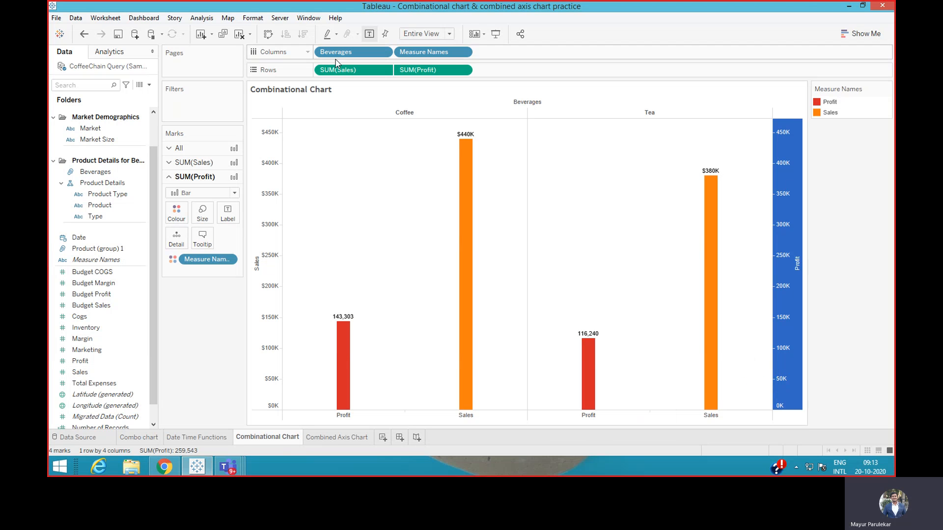
left_click_drag(442, 58, 206, 315)
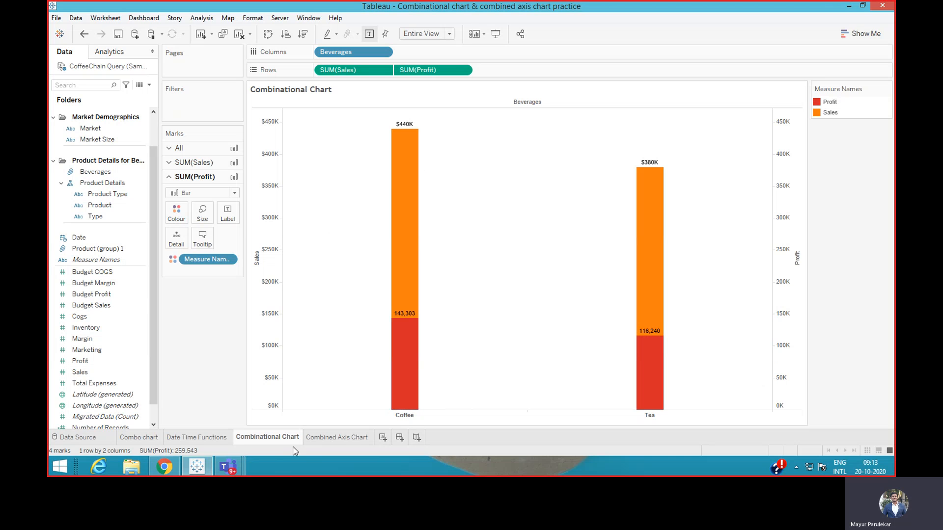
- In the Combined Axis Chart worksheet, place Beverages on Columns and Cogs on Rows, and show the mark labels
mouse_move(331, 437)
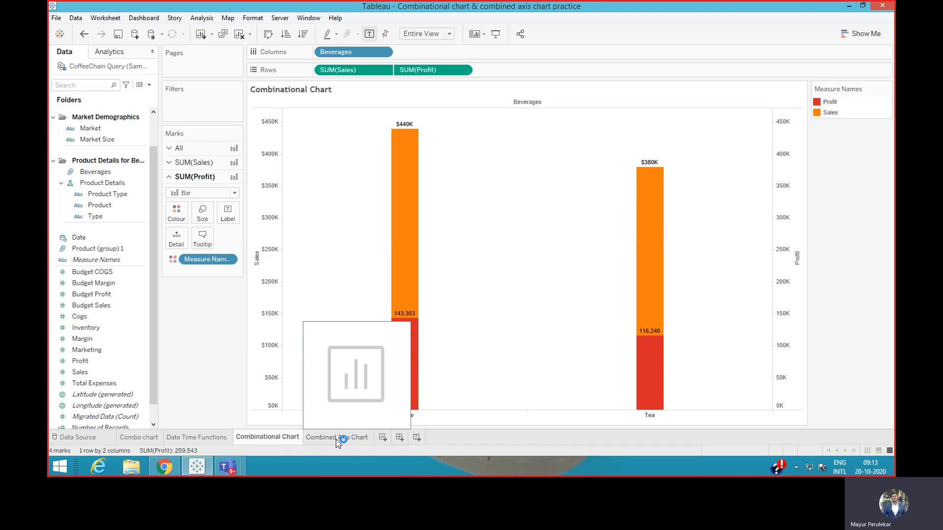
left_click(336, 439)
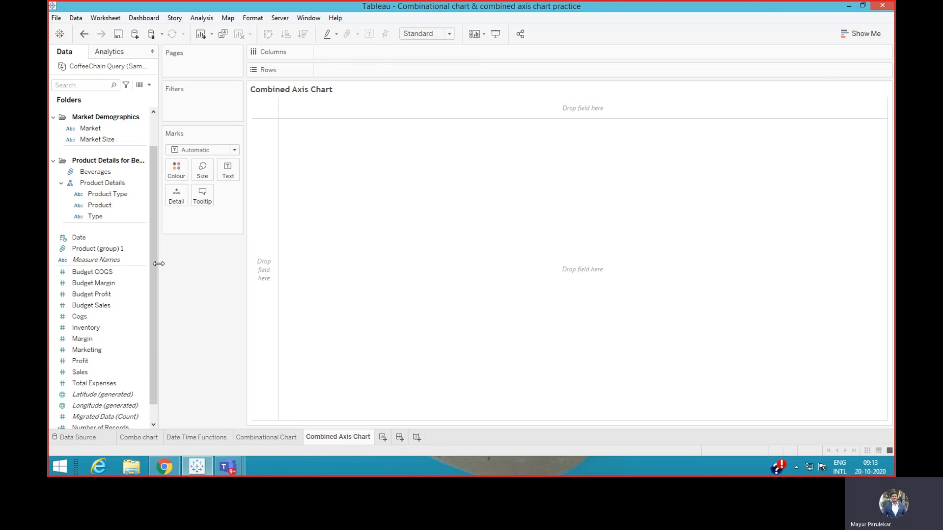
left_click(93, 173)
left_click_drag(86, 177, 336, 51)
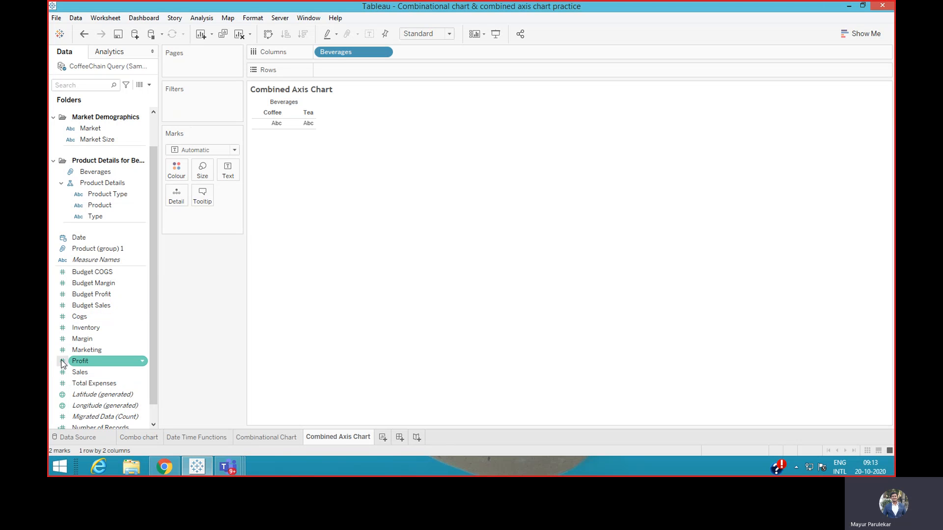
left_click_drag(88, 319, 344, 101)
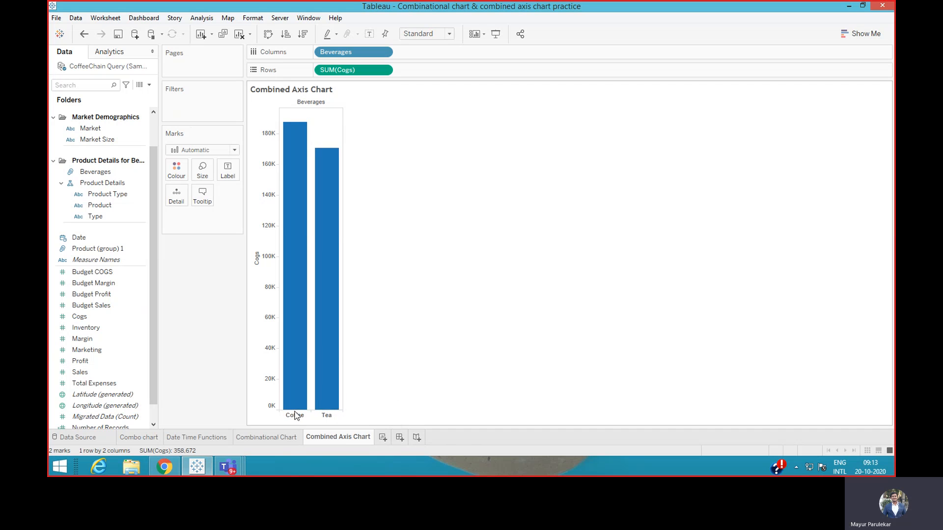
mouse_move(283, 163)
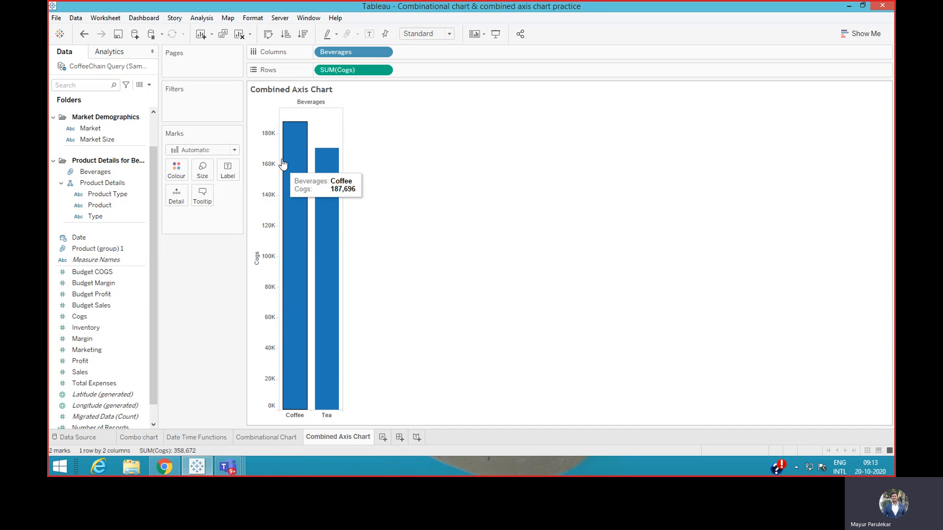
left_click(369, 35)
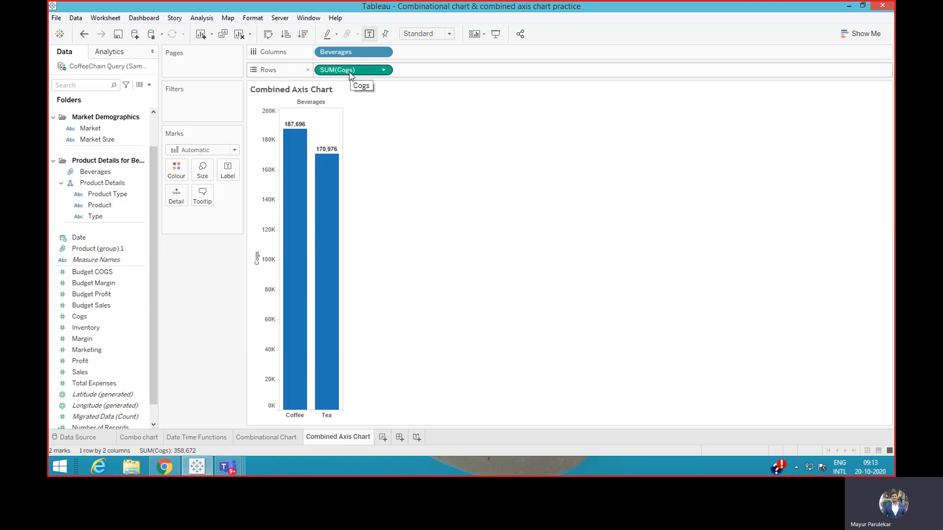
- Add Budget COGS onto the existing Cogs axis so both measures share one combined axis
mouse_move(320, 252)
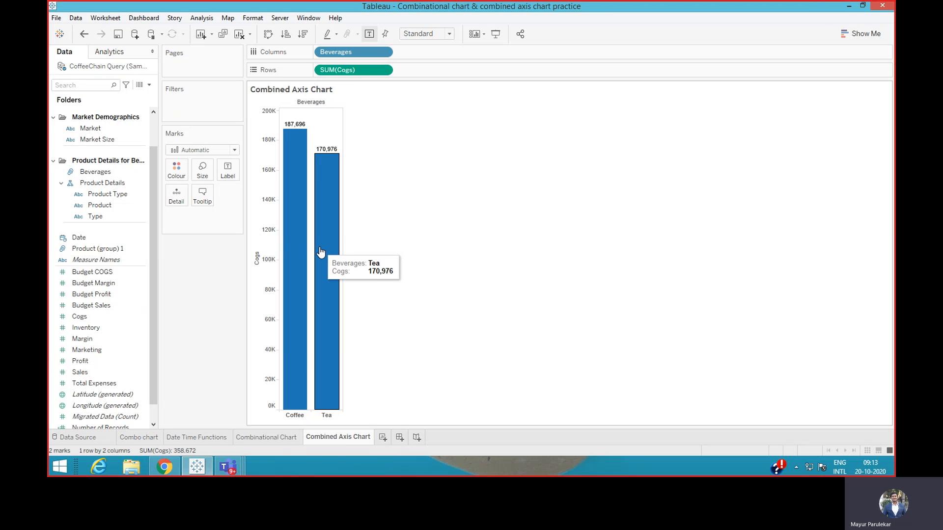
mouse_move(292, 231)
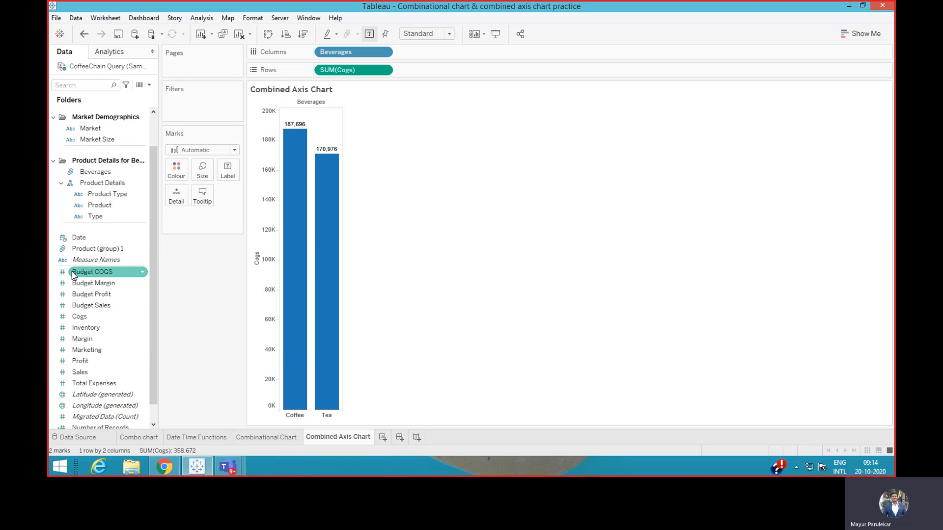
left_click_drag(78, 271, 213, 258)
left_click_drag(236, 255, 263, 255)
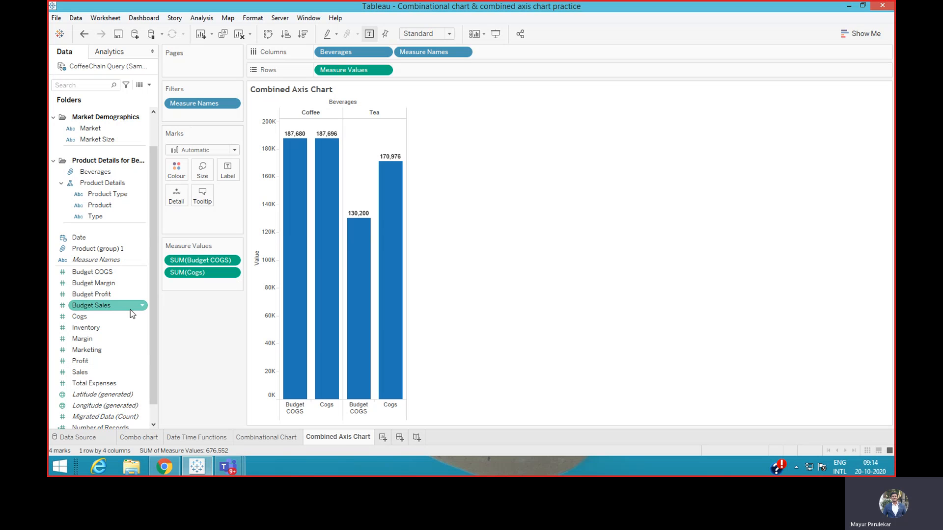
left_click_drag(155, 298, 152, 311)
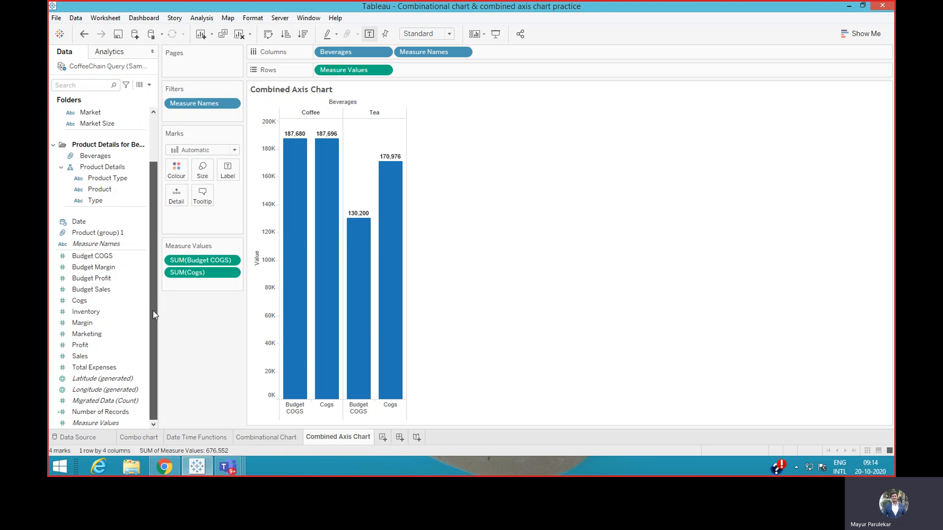
- Add Marketing and Margin to the combined axis alongside Budget COGS and Cogs
left_click(97, 337)
left_click_drag(98, 334, 266, 222)
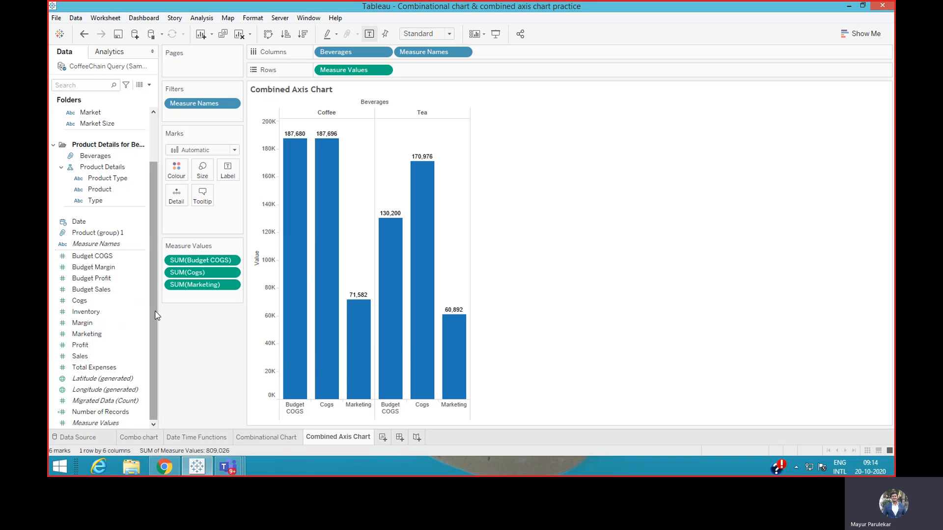
left_click(111, 322)
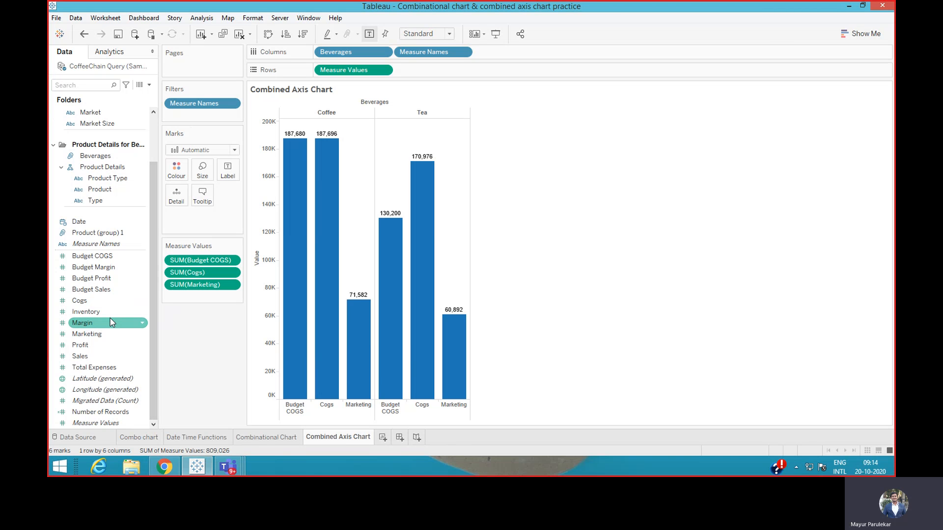
left_click_drag(84, 326, 258, 219)
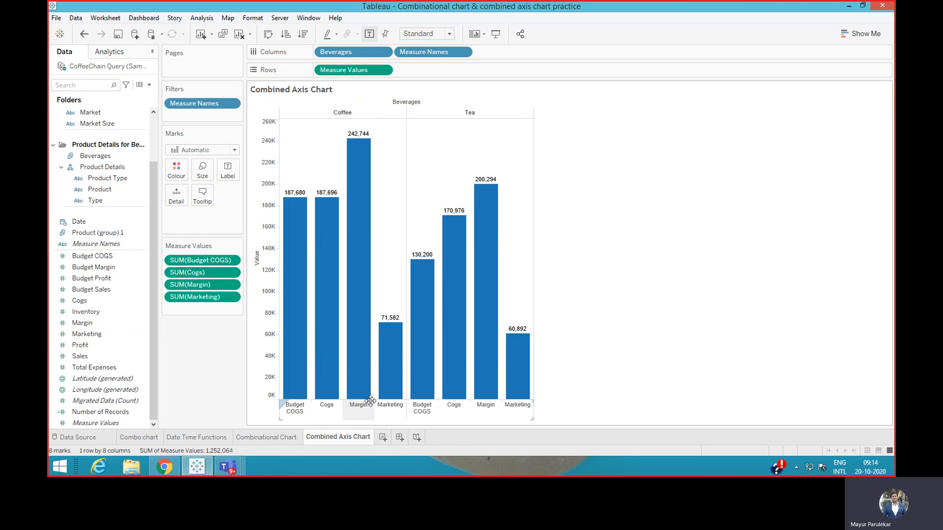
- Add Budget Sales, Sales, Budget Profit and Profit to the same combined axis
left_click(66, 335)
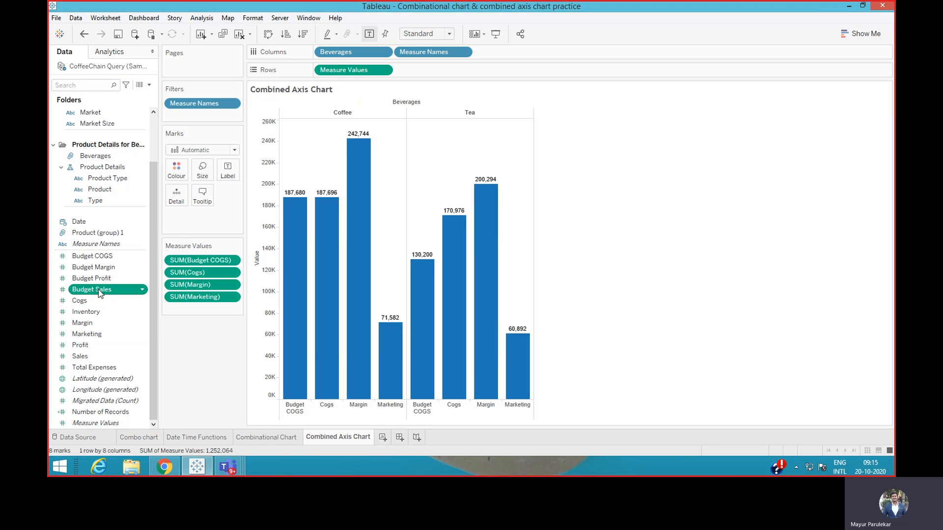
left_click_drag(98, 290, 264, 228)
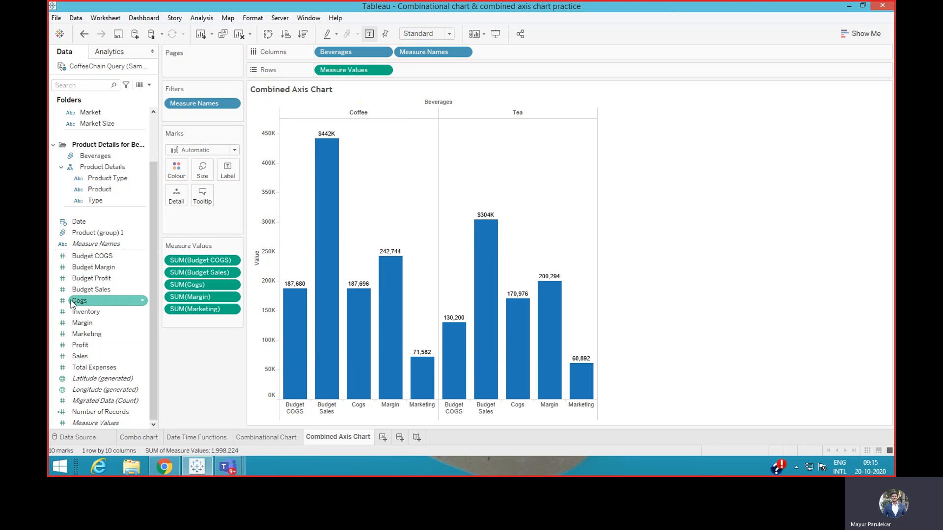
left_click_drag(82, 358, 264, 233)
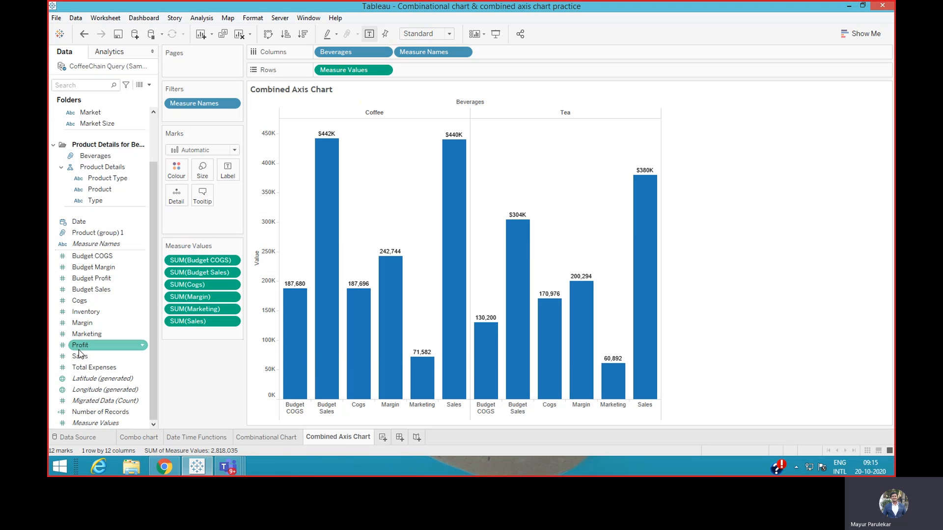
left_click(98, 280)
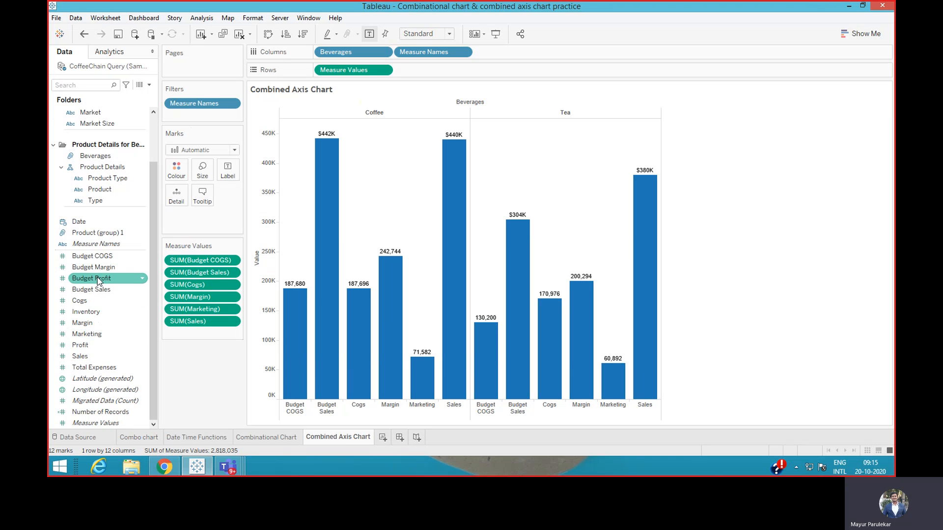
left_click_drag(98, 280, 259, 217)
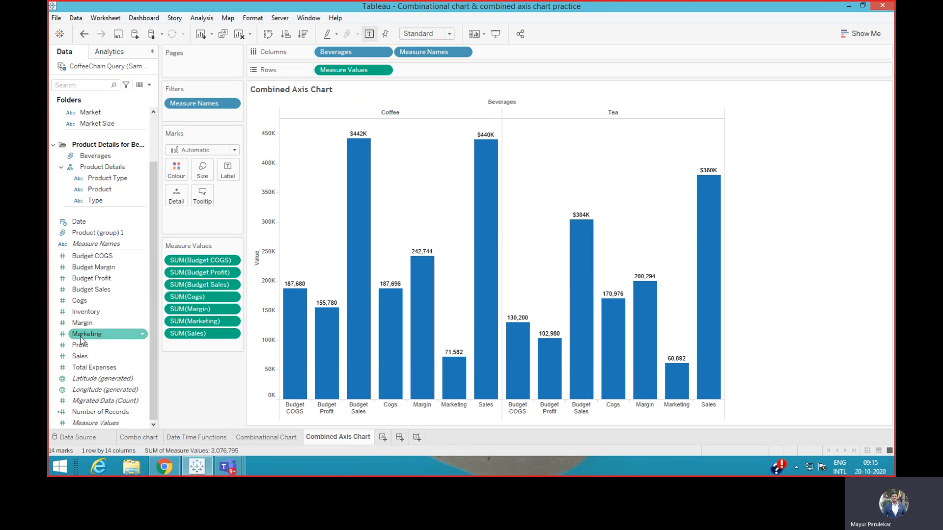
left_click_drag(81, 346, 260, 218)
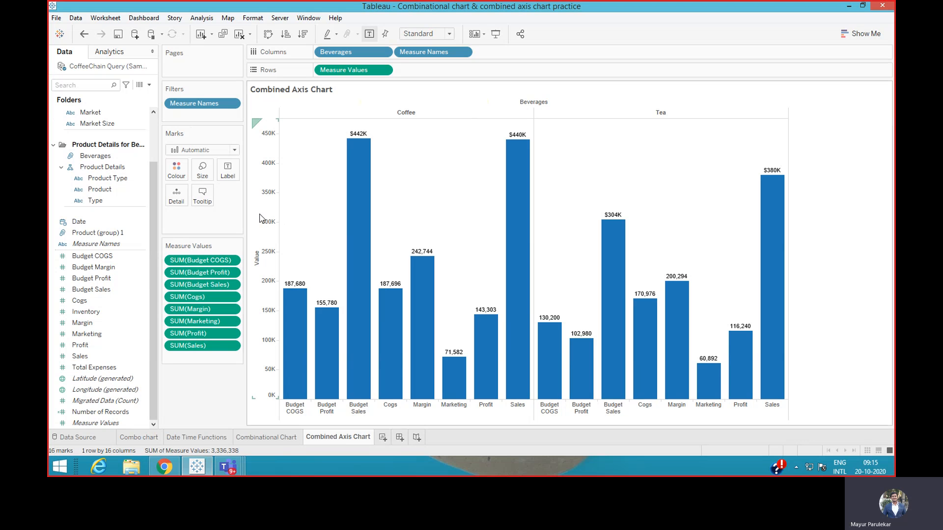
- Swap rows and columns, and reorder the measures as Budget COGS, Cogs, Marketing, Margin, Budget Sales, Sales, Budget Profit, Profit
mouse_move(341, 375)
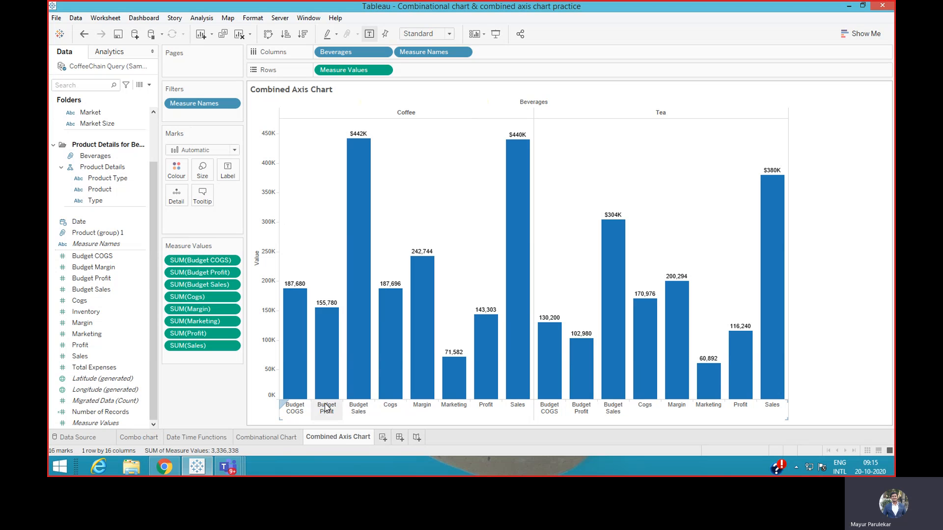
mouse_move(479, 394)
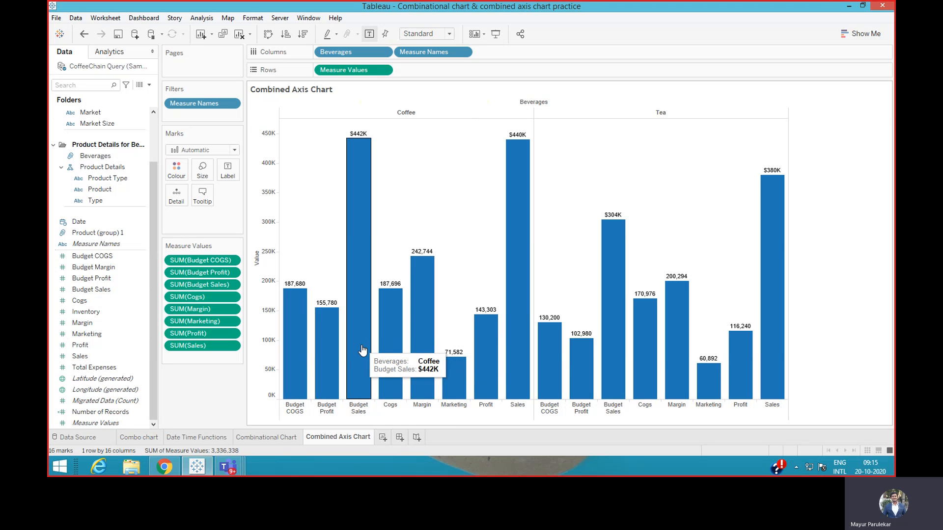
left_click(268, 34)
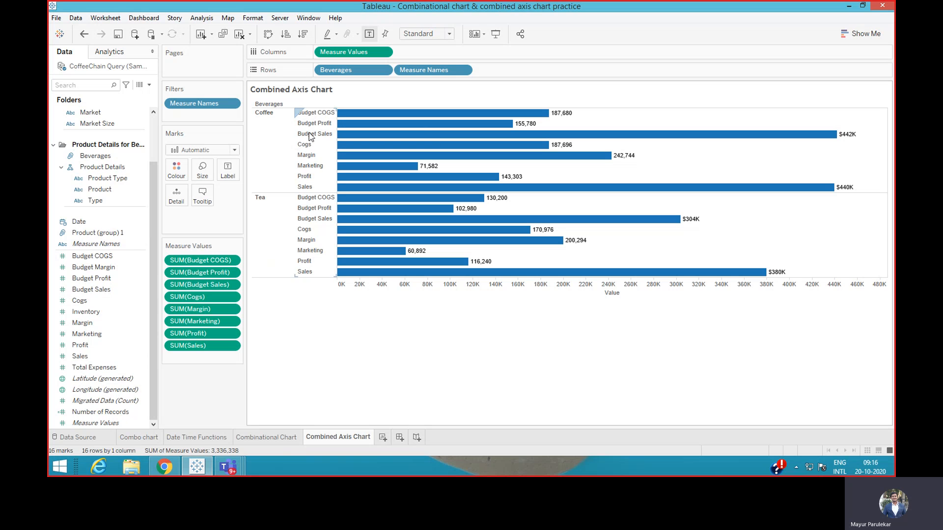
left_click_drag(305, 148, 310, 119)
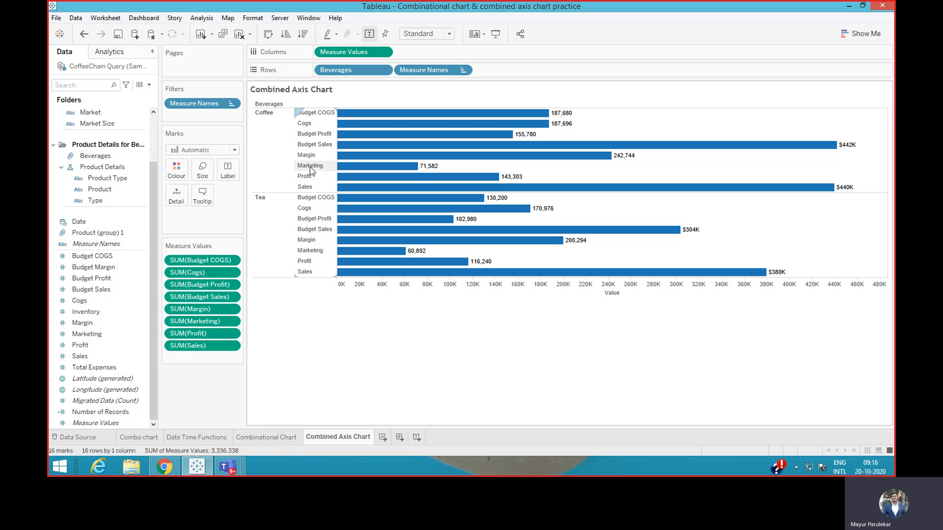
left_click_drag(311, 164, 313, 131)
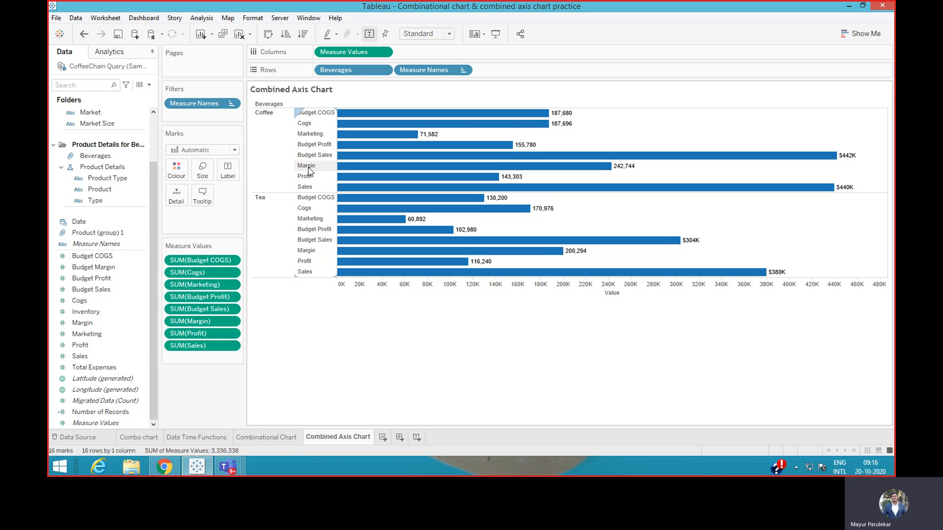
left_click_drag(308, 168, 314, 146)
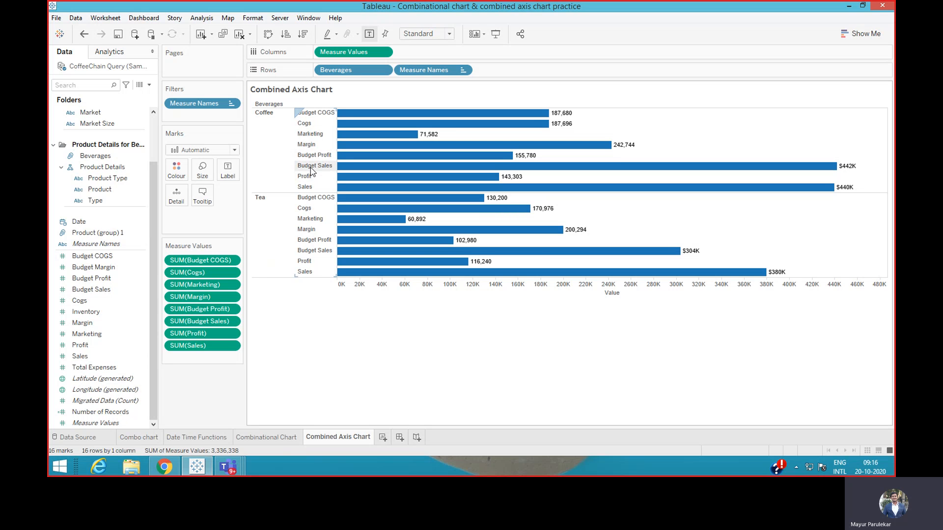
left_click_drag(311, 153, 312, 153)
left_click_drag(305, 186, 308, 161)
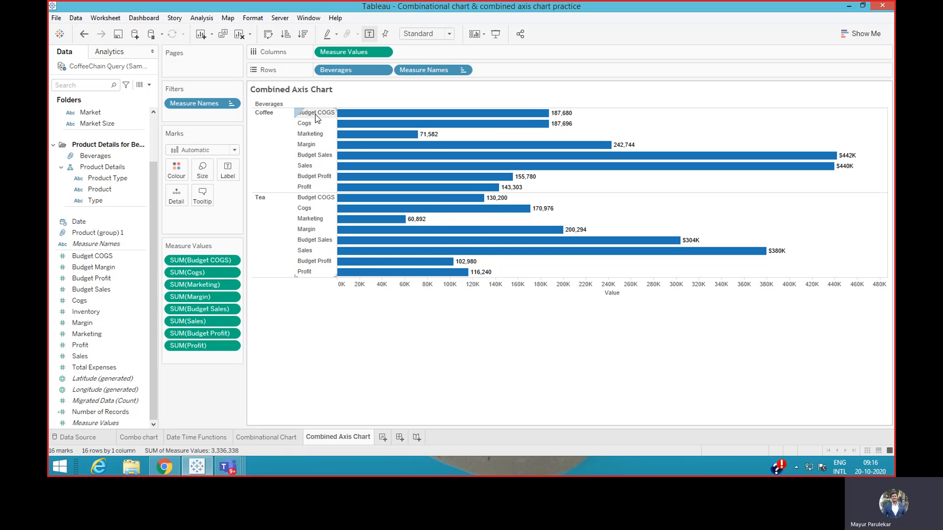
- Try ungrouping with the Coffee bars for Budget COGS and Cogs selected, and undo it
mouse_move(364, 145)
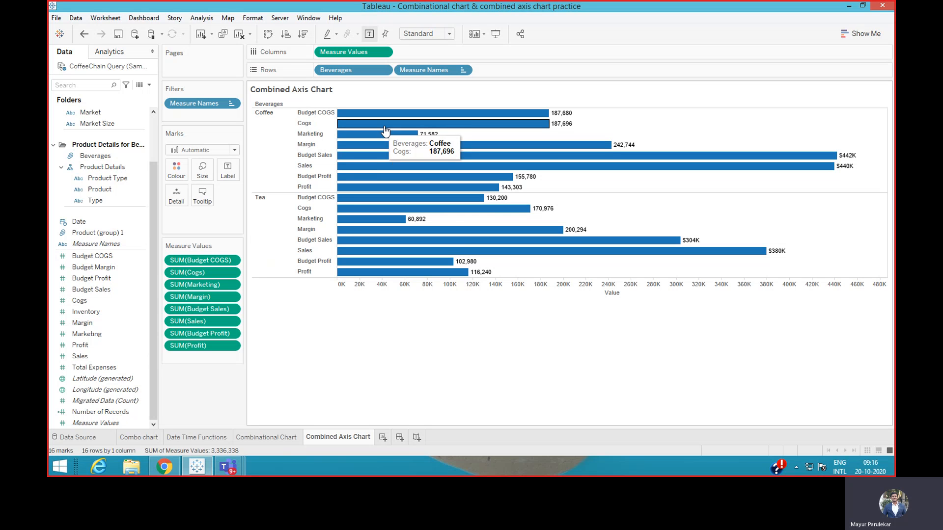
mouse_move(475, 117)
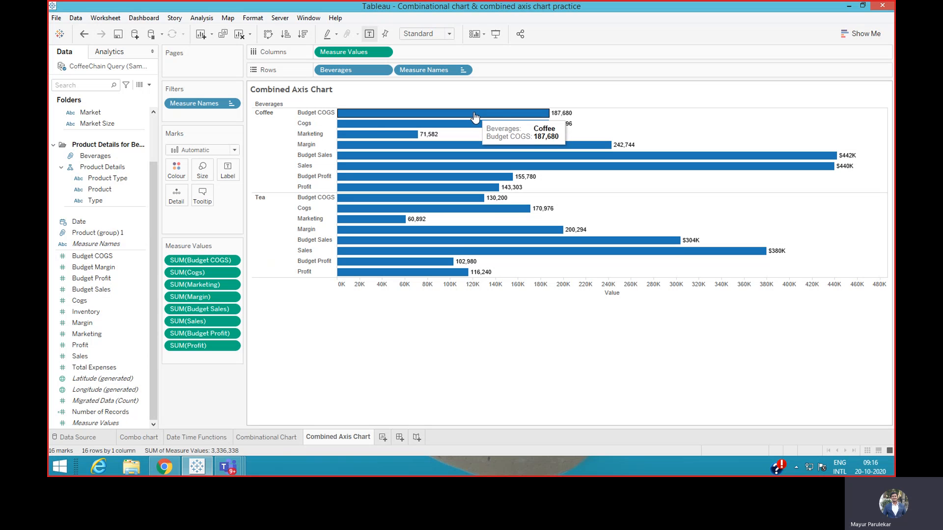
mouse_move(383, 124)
mouse_move(434, 119)
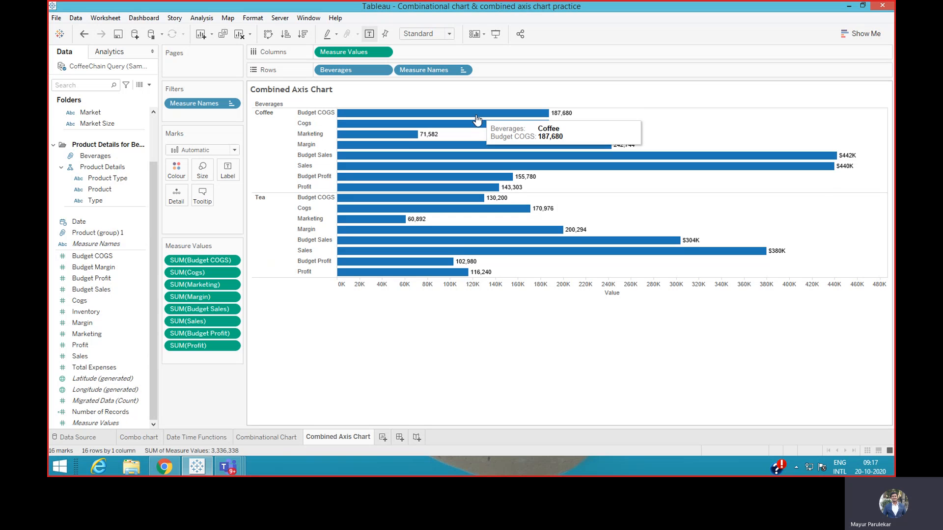
left_click(476, 114)
left_click(412, 124, "ctrl")
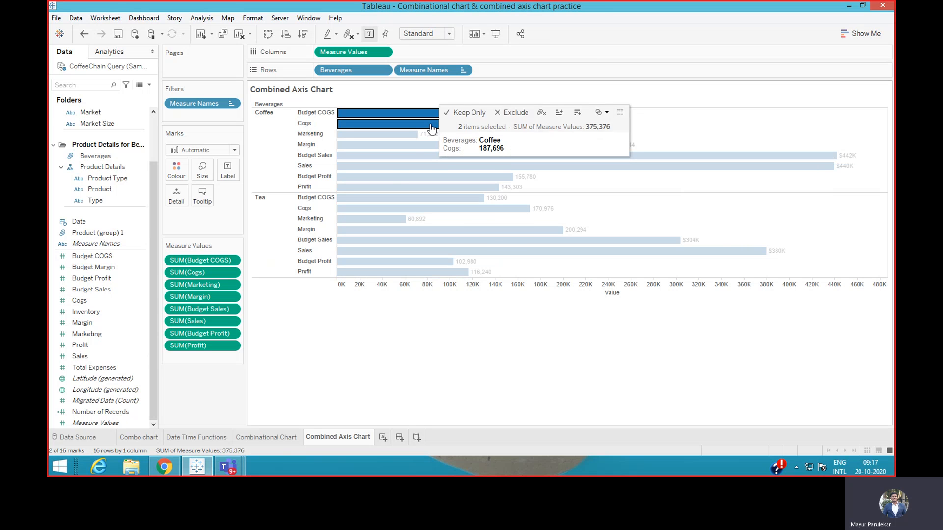
right_click(401, 126)
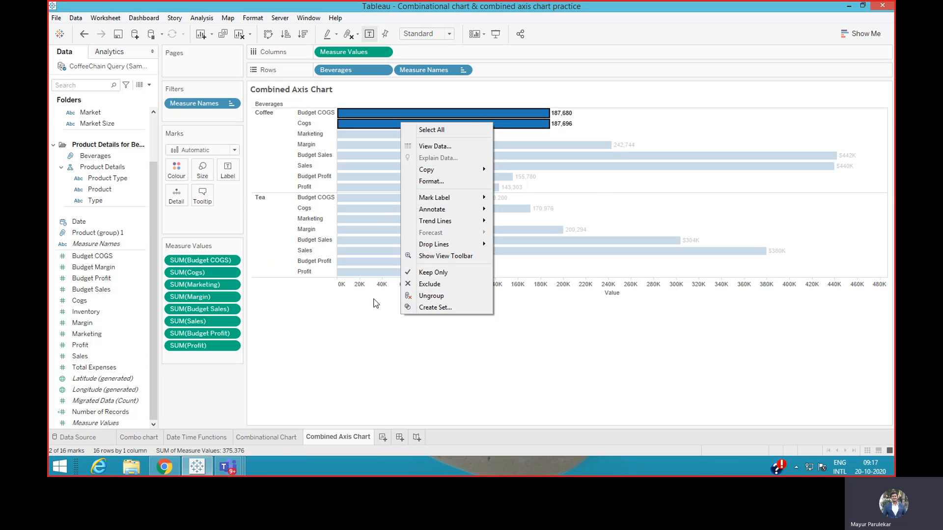
left_click(428, 298)
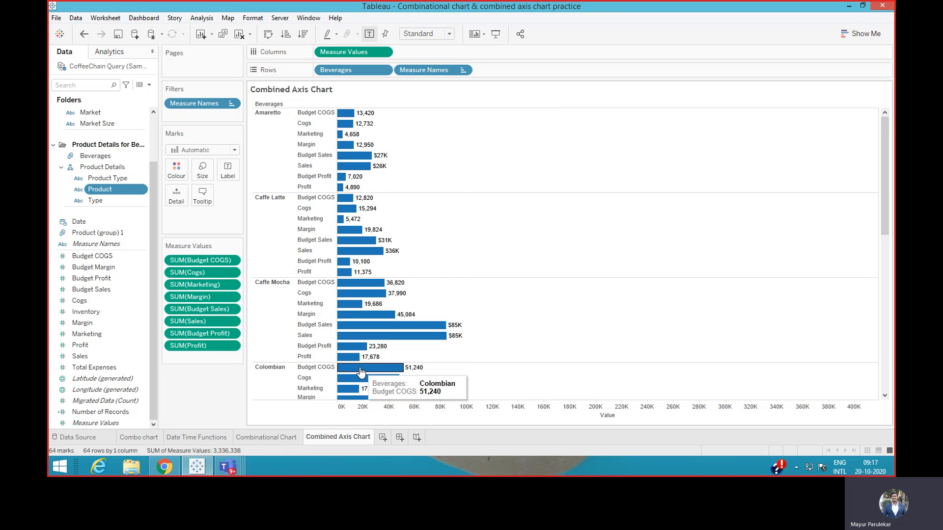
key("ctrl+z")
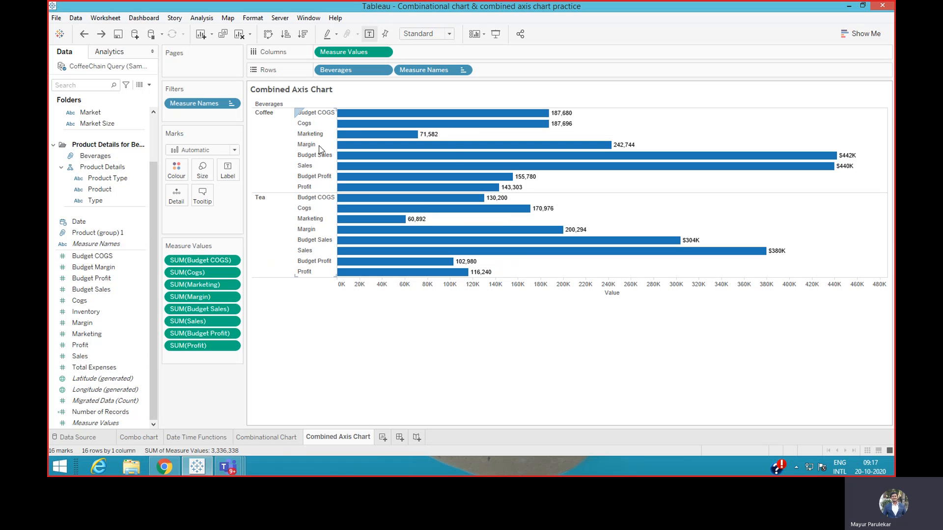
left_click(376, 124)
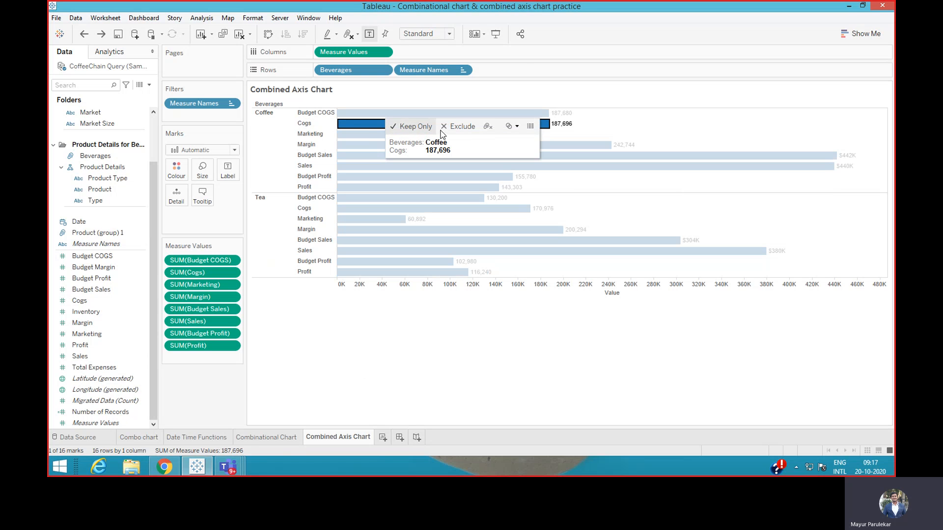
left_click(369, 117, "ctrl")
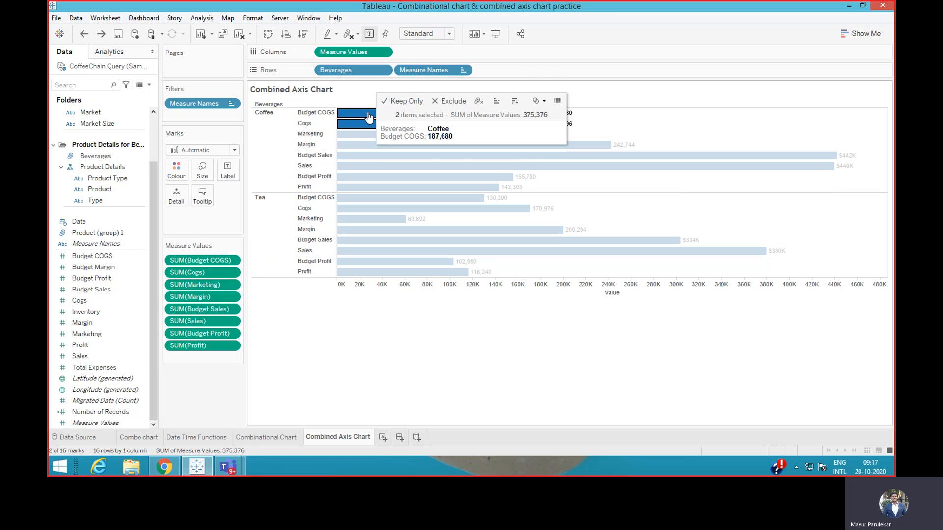
right_click(369, 116)
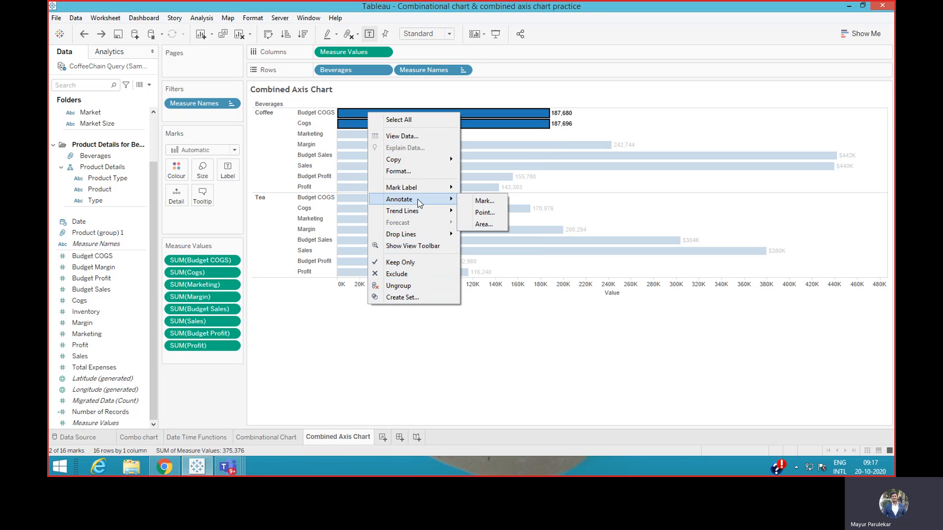
mouse_move(421, 192)
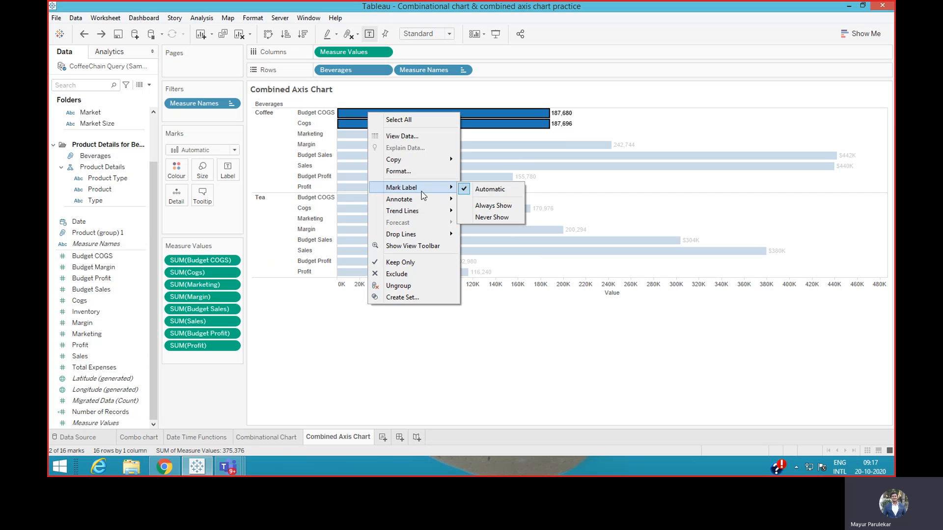
left_click(417, 377)
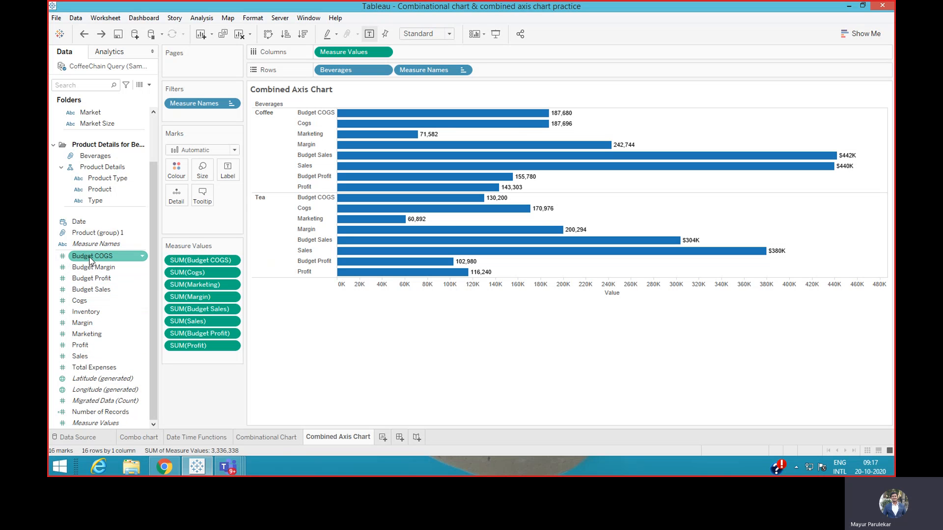
- Try colouring the bars by Budget COGS, and undo it
left_click_drag(89, 259, 172, 170)
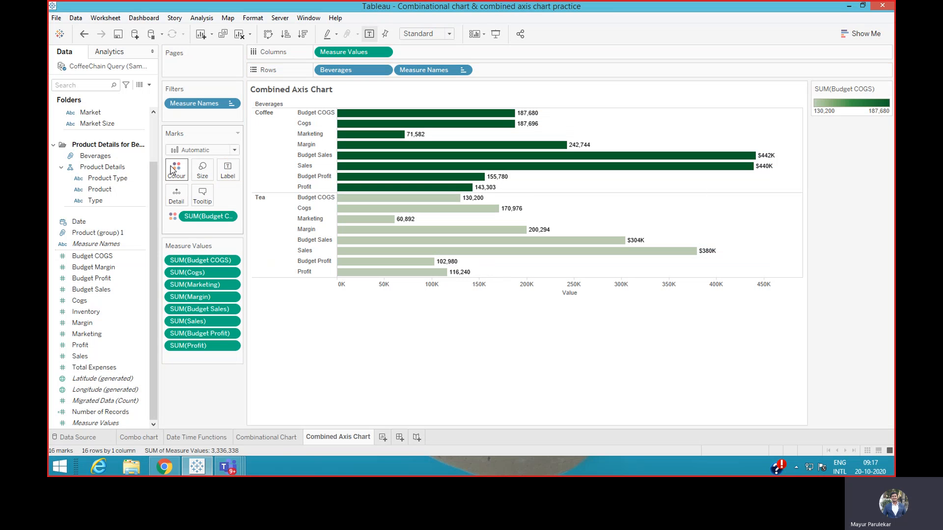
key("ctrl+z")
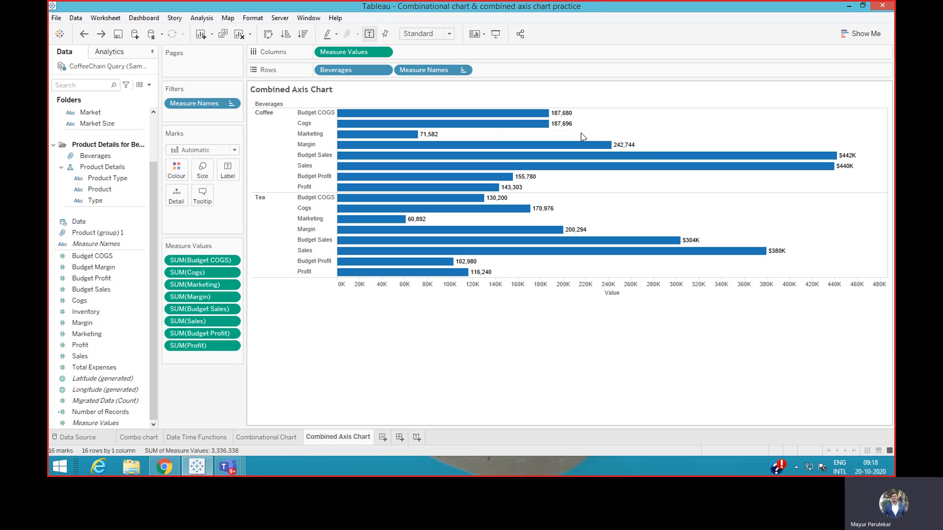
- Swap rows and columns back to vertical bars and colour the bars by Measure Names
mouse_move(480, 129)
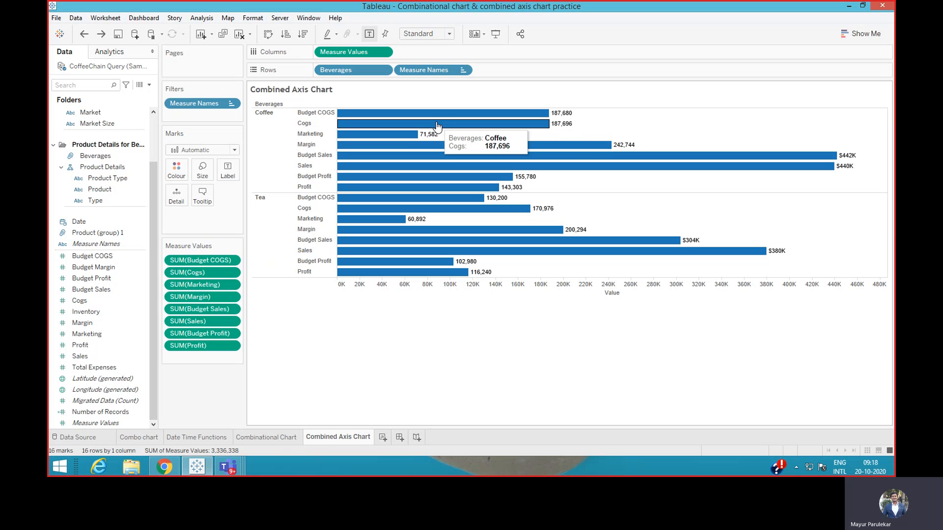
left_click(269, 35)
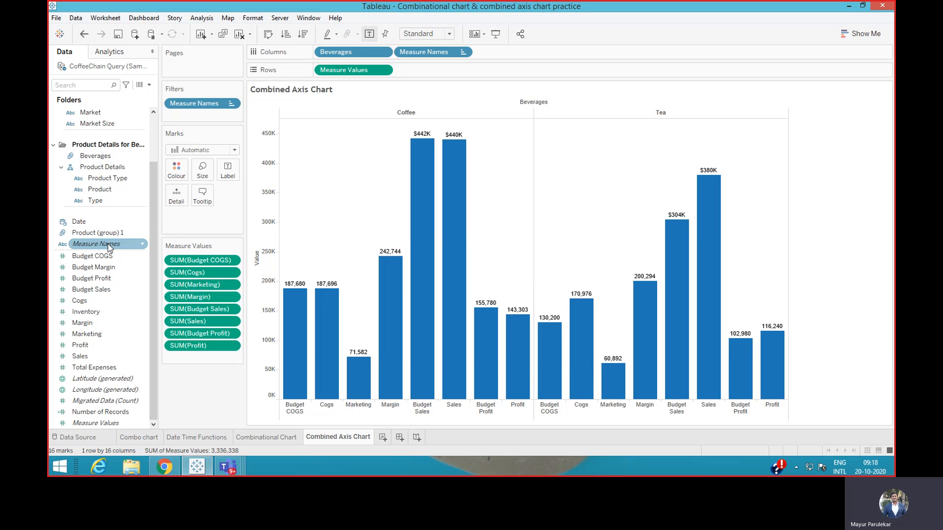
left_click_drag(97, 243, 180, 171)
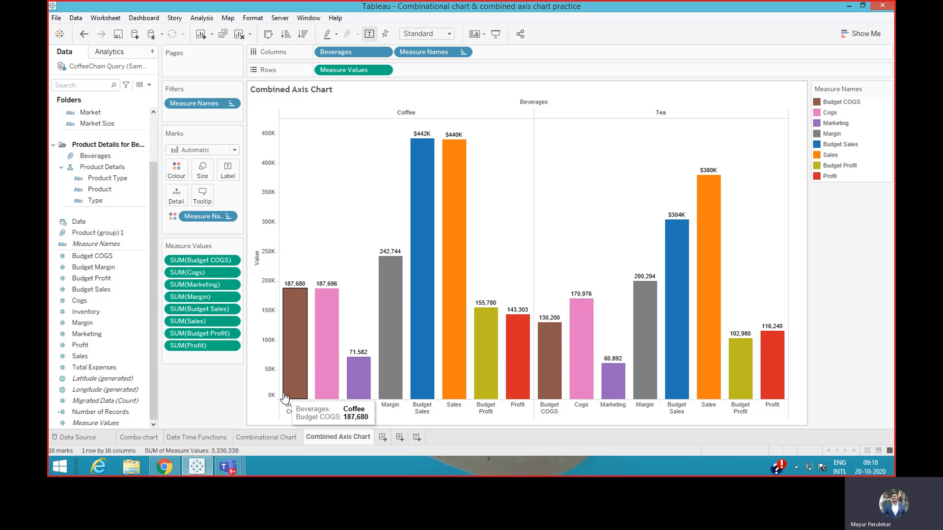
- Edit the Measure Names colours, giving Budget COGS a dark blue and Cogs a light blue from the Blue palette
left_click(183, 173)
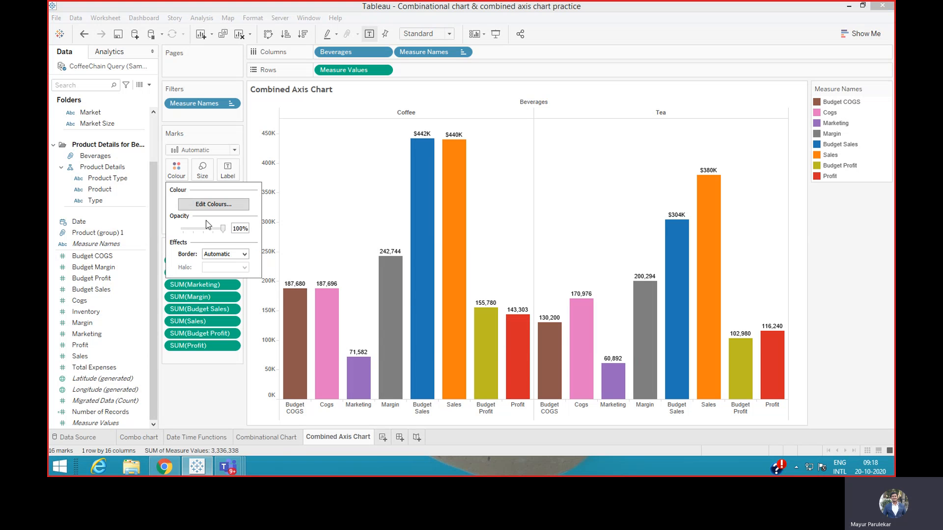
left_click(209, 204)
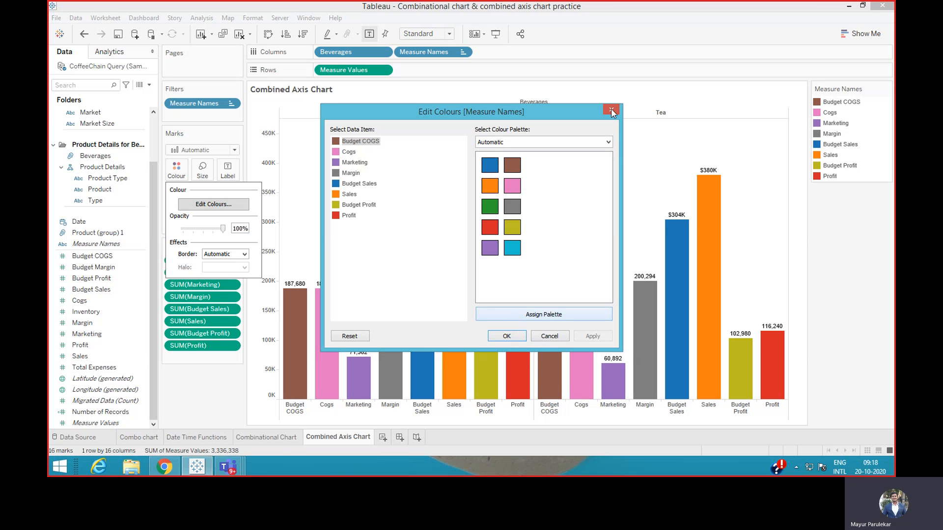
left_click(609, 142)
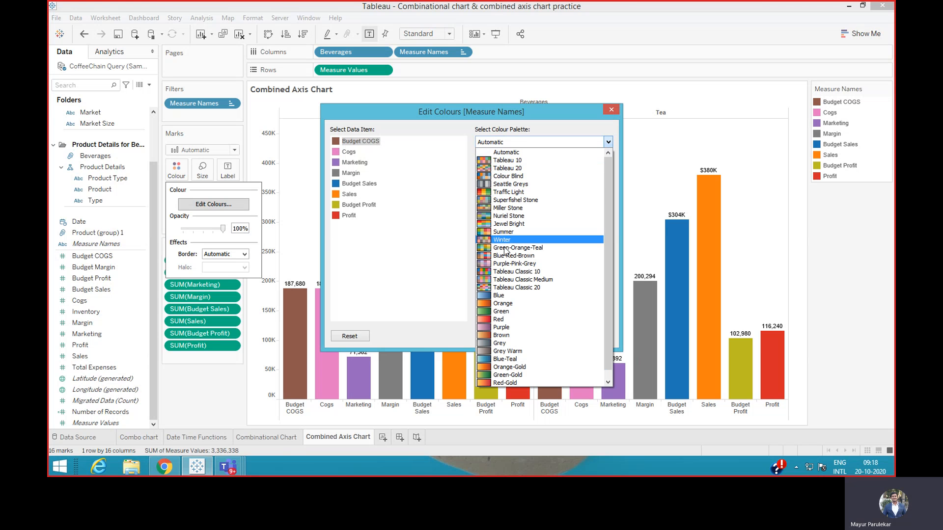
left_click(503, 293)
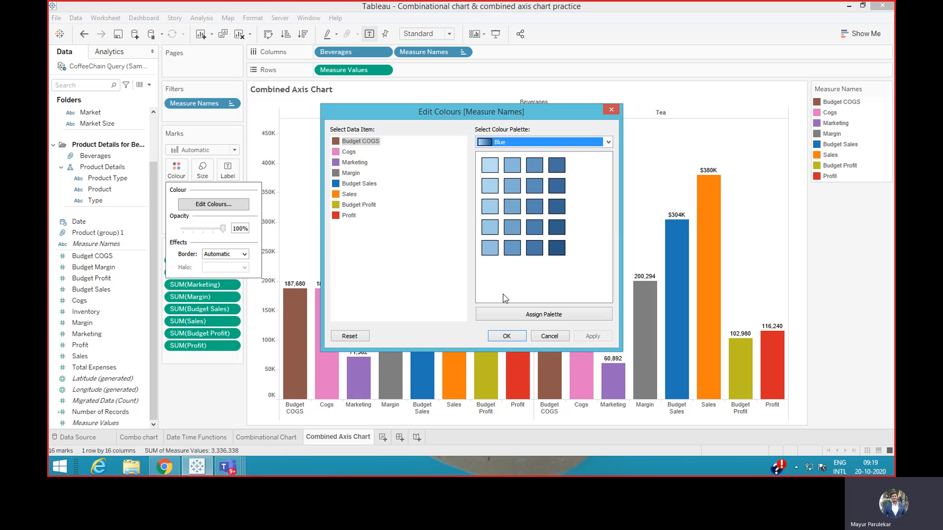
left_click(557, 165)
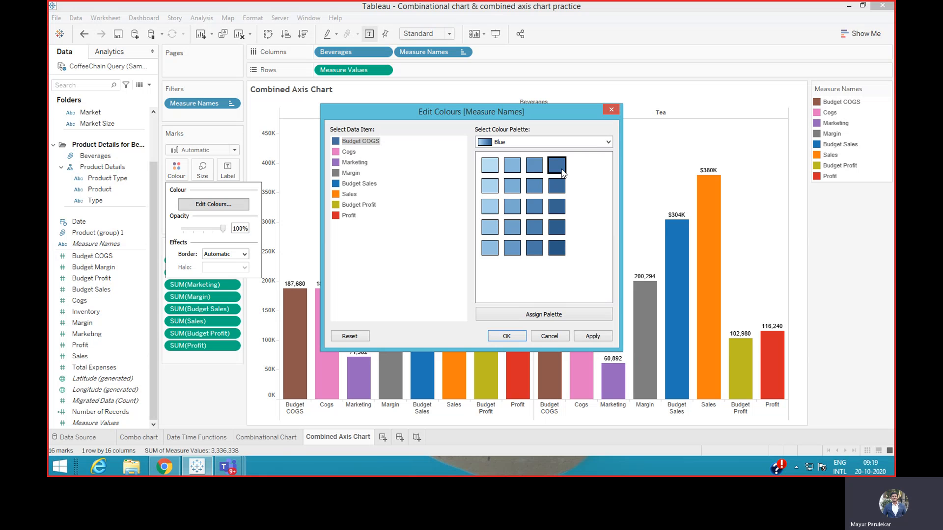
left_click(354, 153)
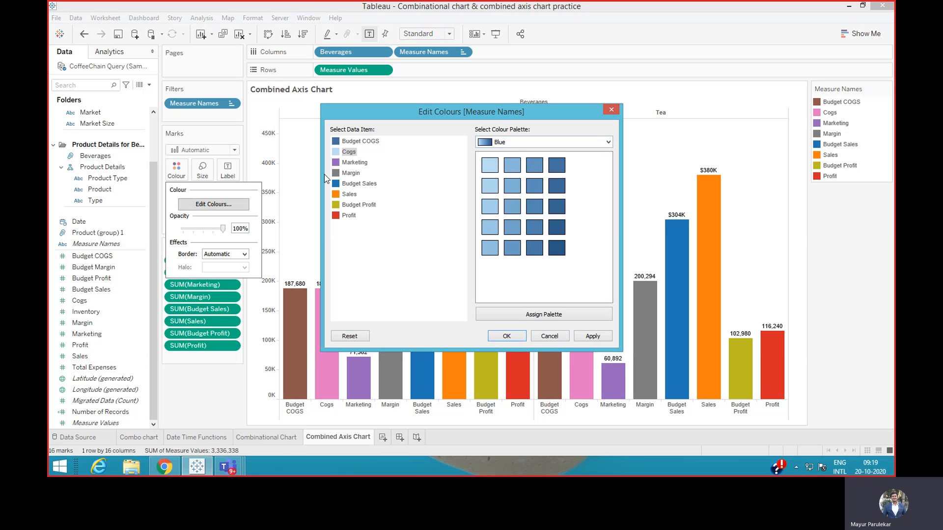
- Assign Marketing a dark orange from the Orange palette and Margin a light green from the Green palette
left_click(347, 163)
left_click(541, 142)
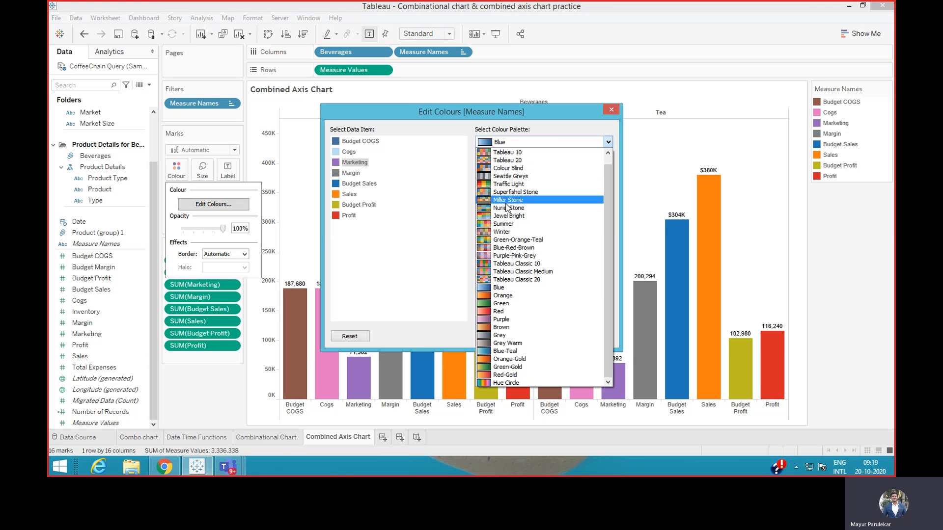
left_click(507, 295)
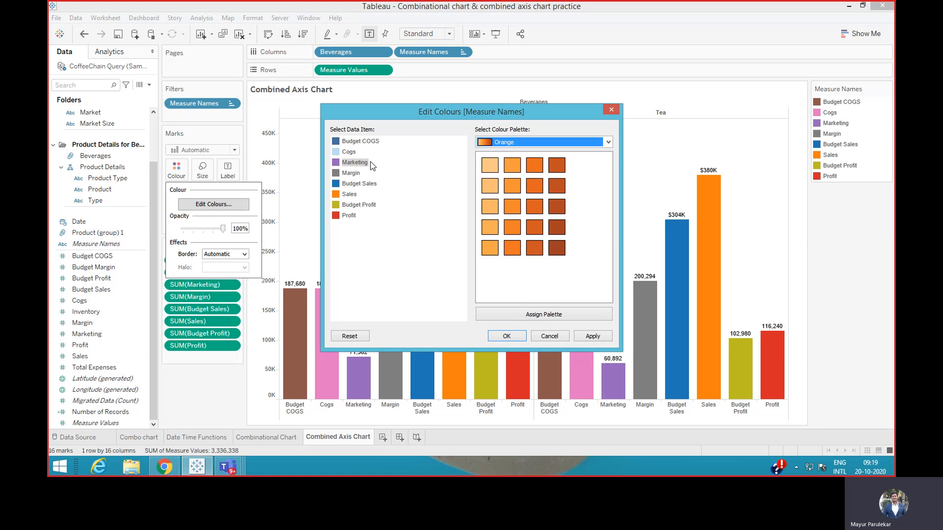
left_click(557, 166)
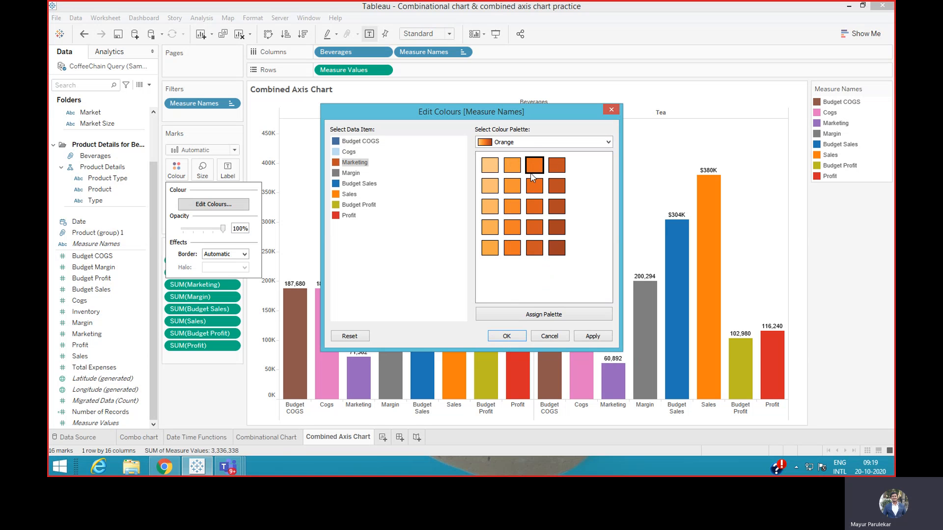
left_click(351, 174)
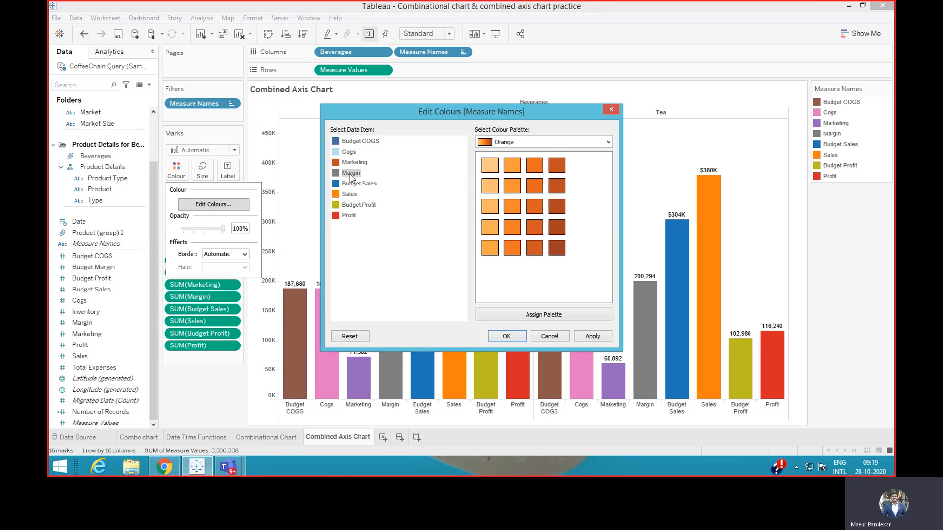
left_click(608, 143)
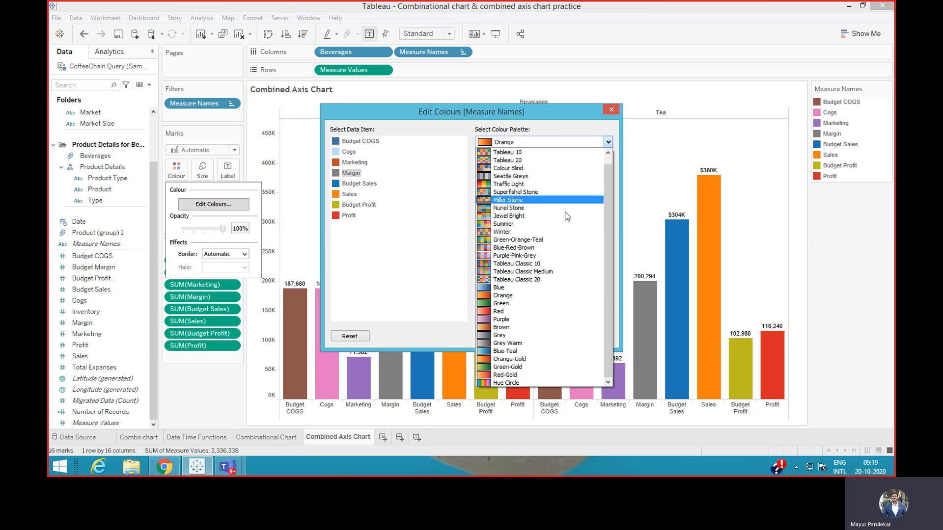
left_click(543, 303)
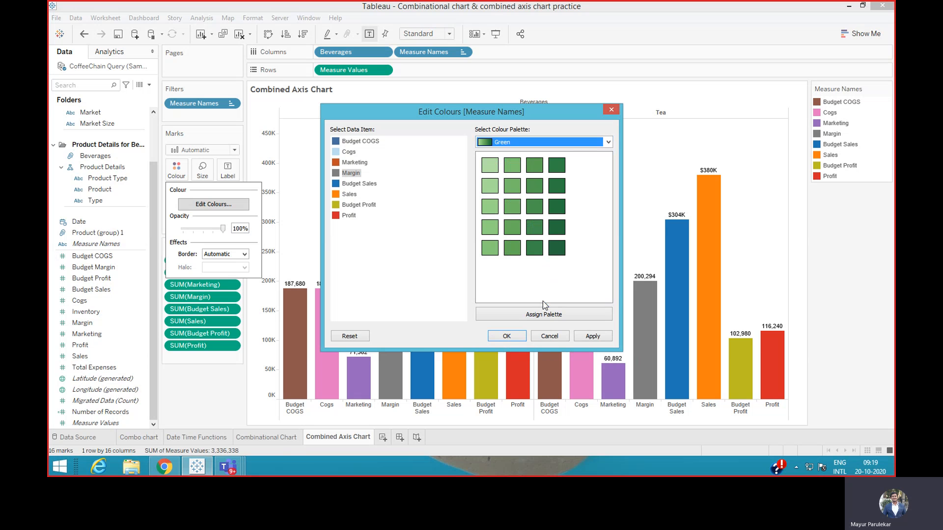
left_click(490, 169)
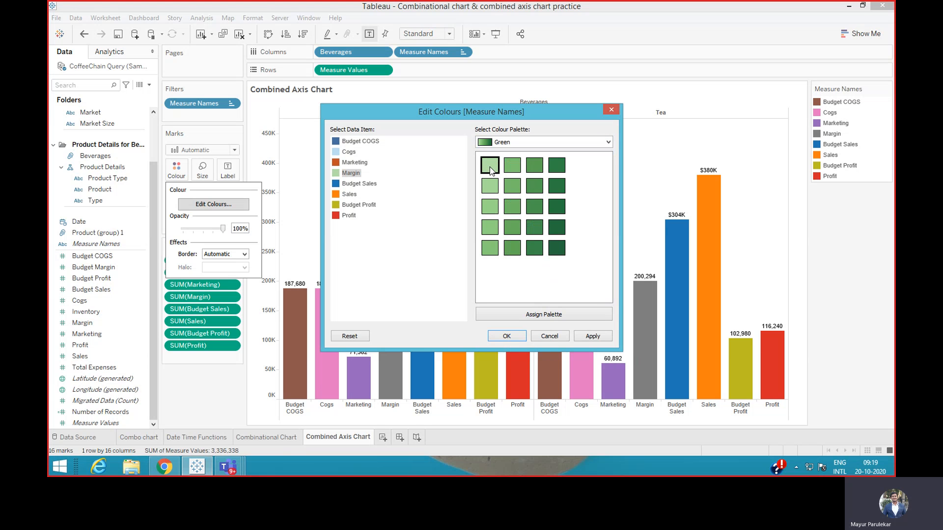
- Colour Budget Sales red and Sales light yellow using the Red-Gold palette
left_click(356, 185)
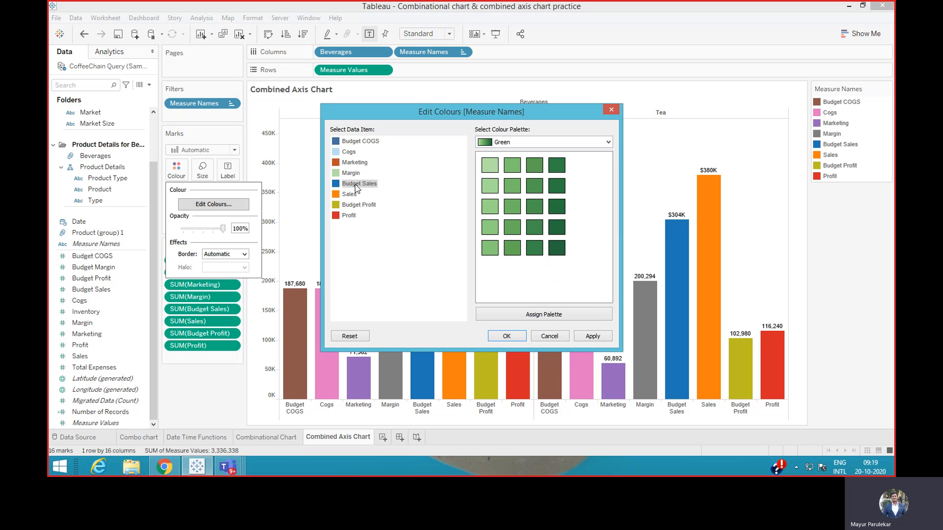
left_click(608, 142)
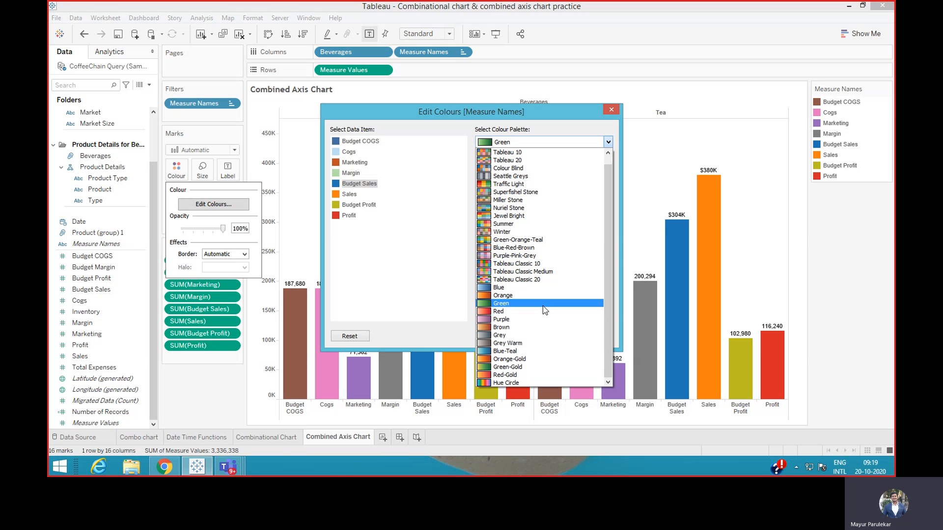
left_click(534, 375)
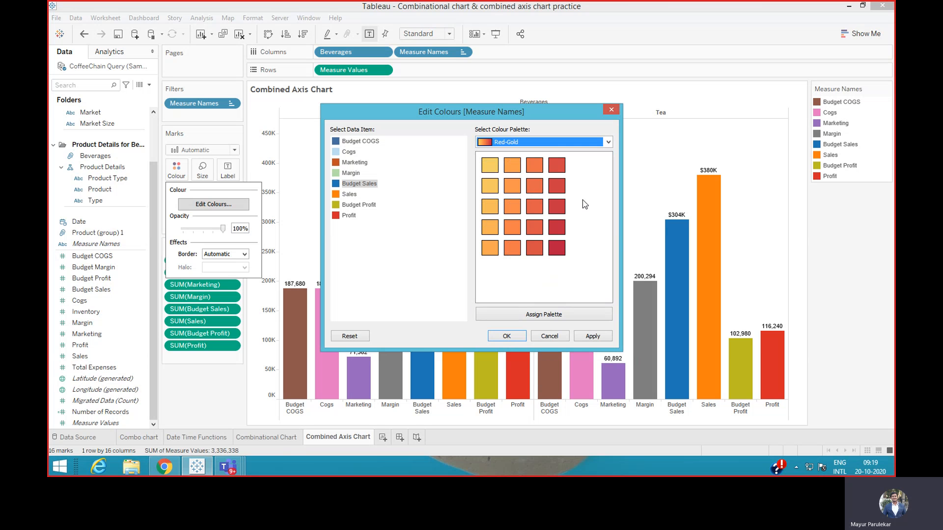
left_click(557, 165)
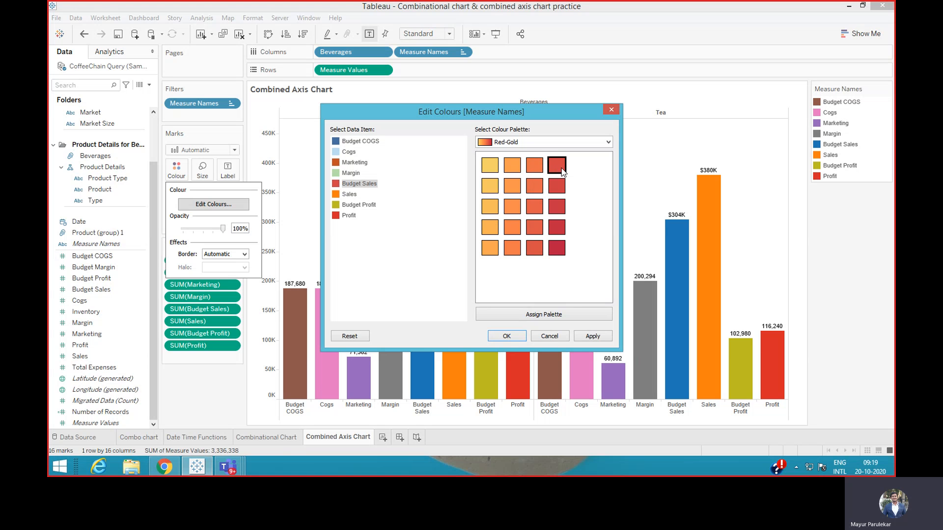
left_click(357, 195)
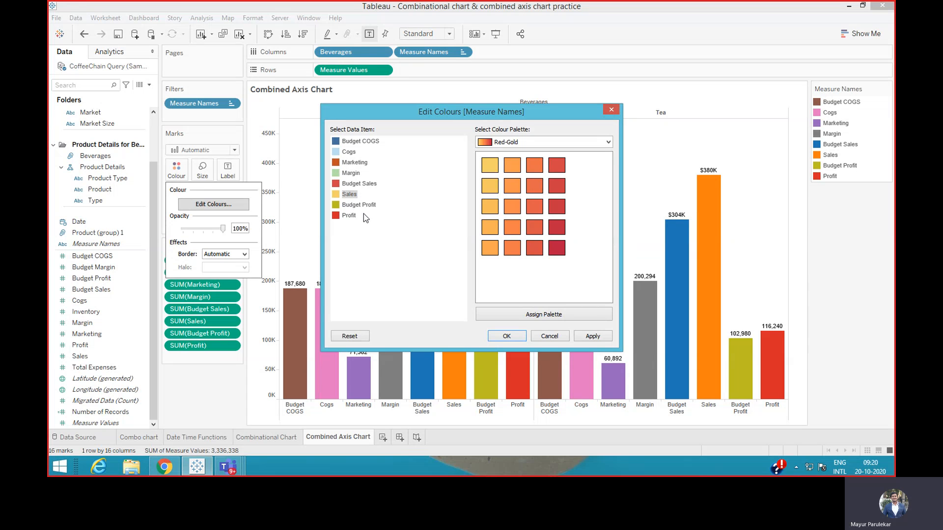
- Colour Budget Profit dark purple and Profit light pink from the Purple palette, and apply the new colours to the chart
left_click(609, 143)
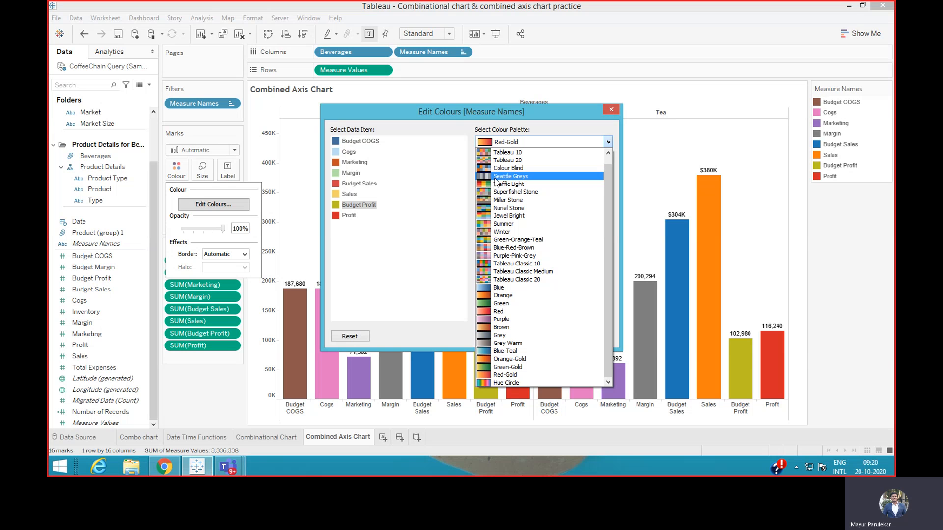
left_click(505, 320)
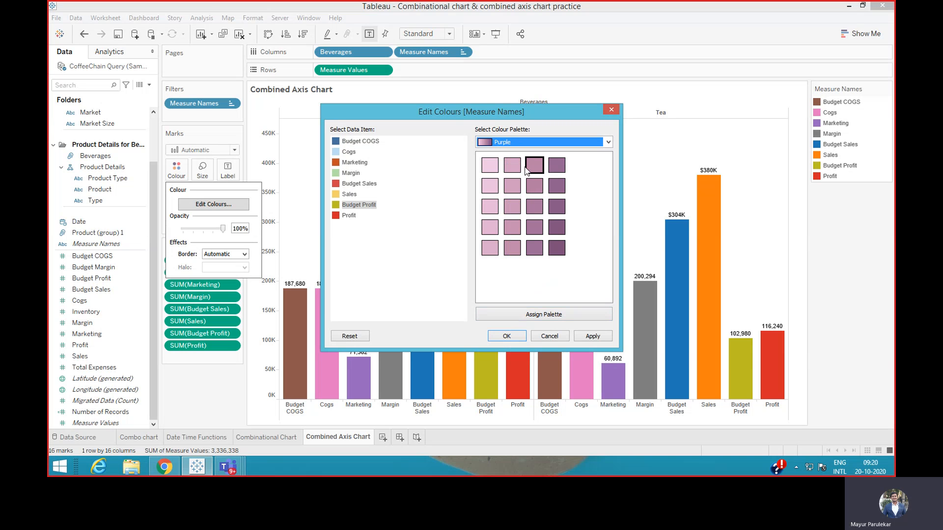
left_click(556, 165)
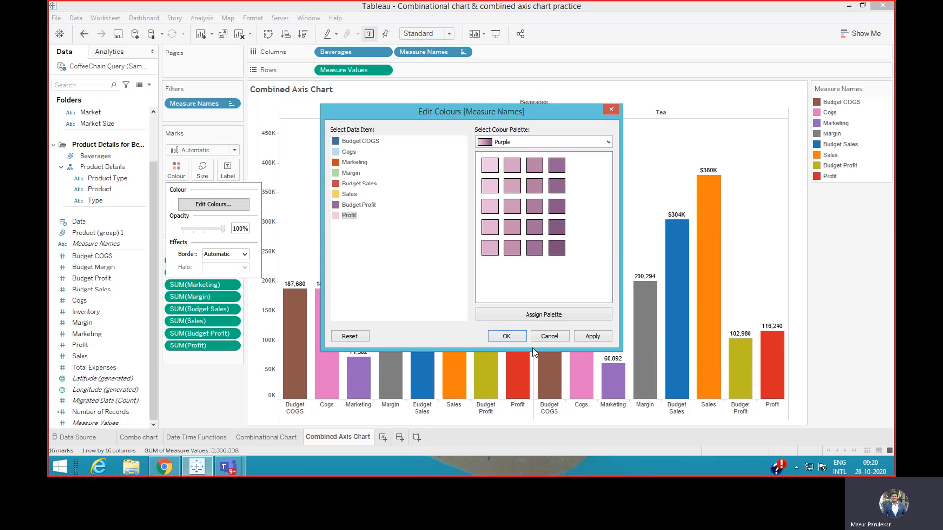
left_click(507, 336)
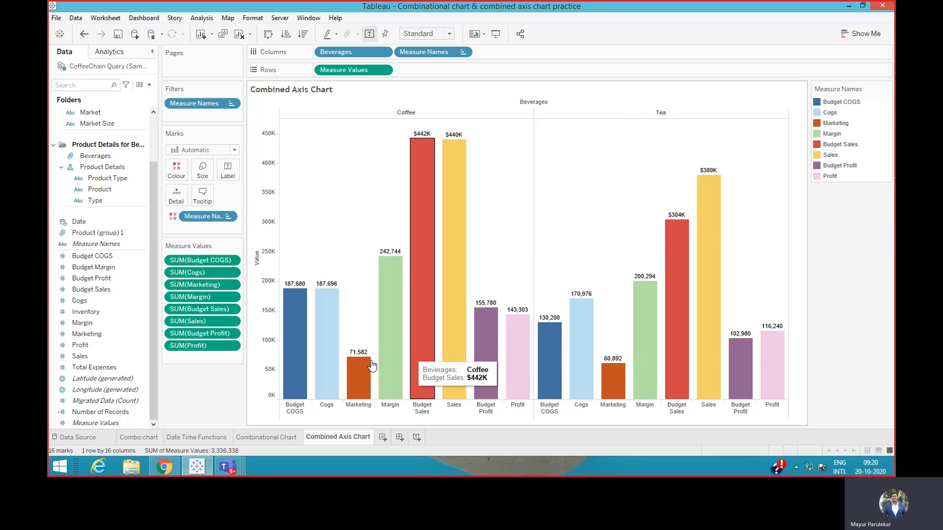
- Examine the recoloured bars, comparing the values of the budget and actual measures for Coffee and Tea
mouse_move(360, 396)
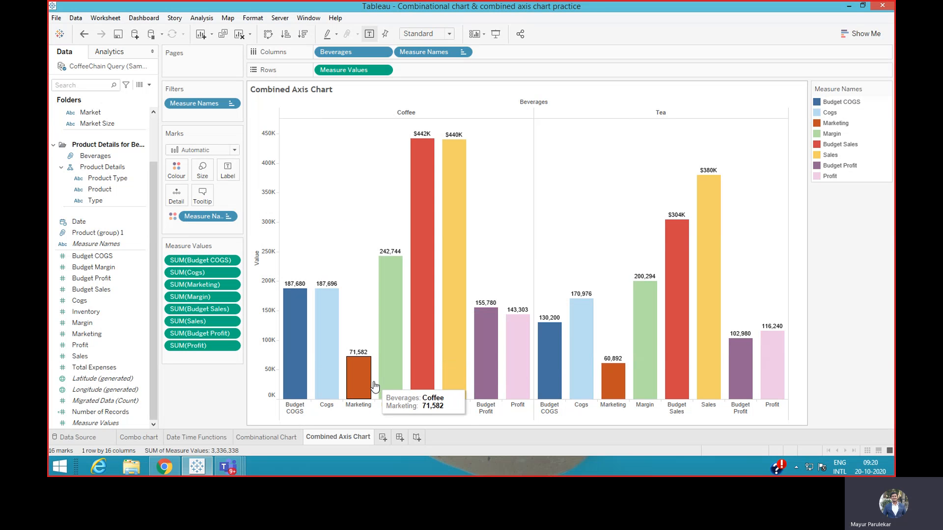
mouse_move(434, 391)
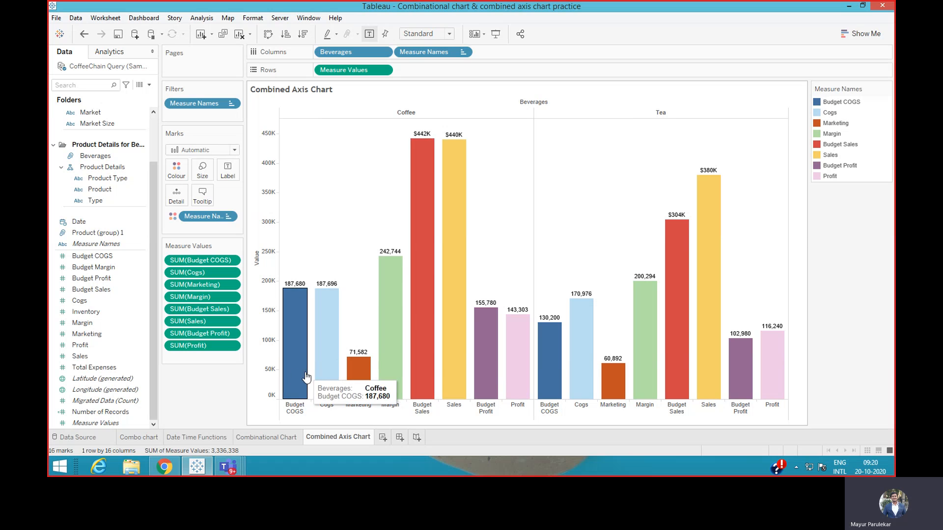
mouse_move(326, 379)
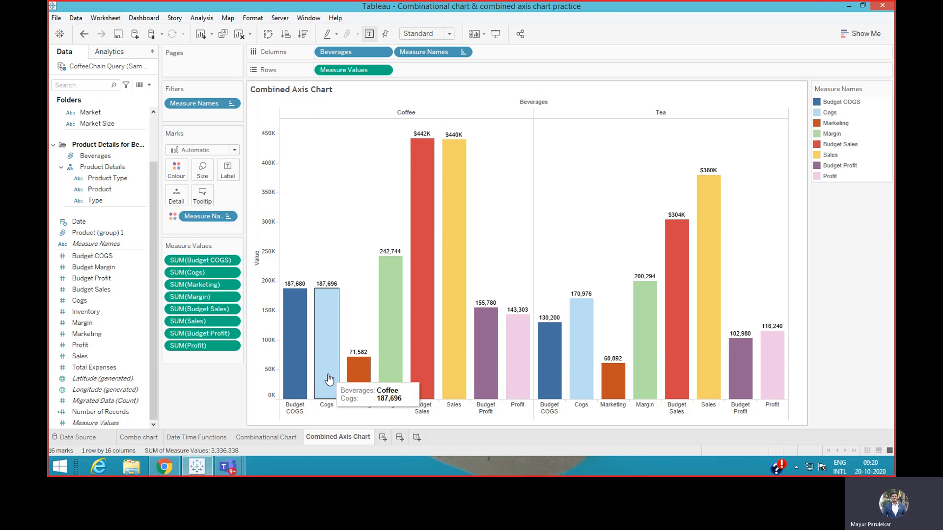
mouse_move(356, 379)
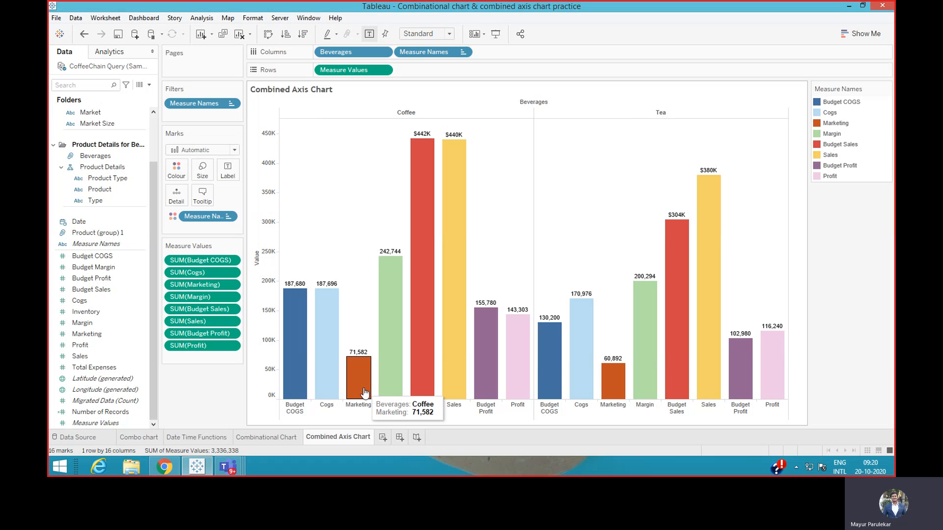
mouse_move(395, 271)
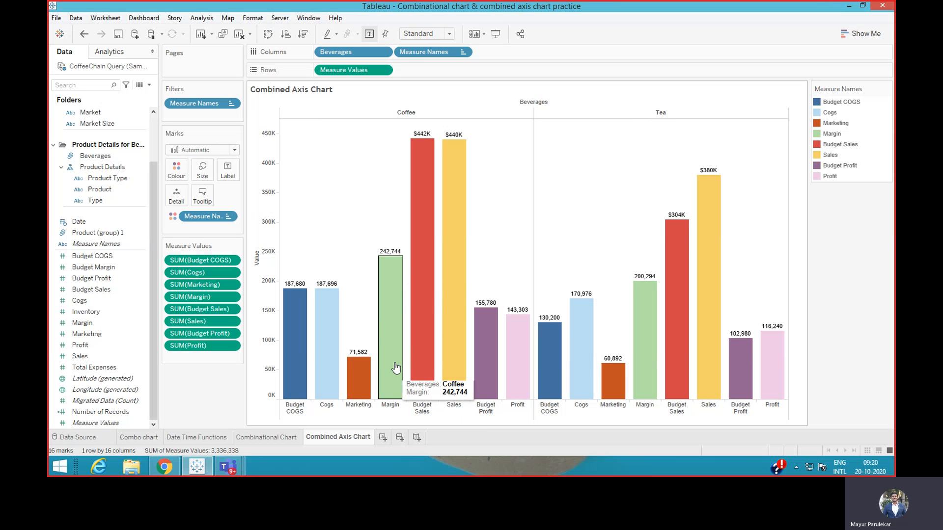
mouse_move(440, 261)
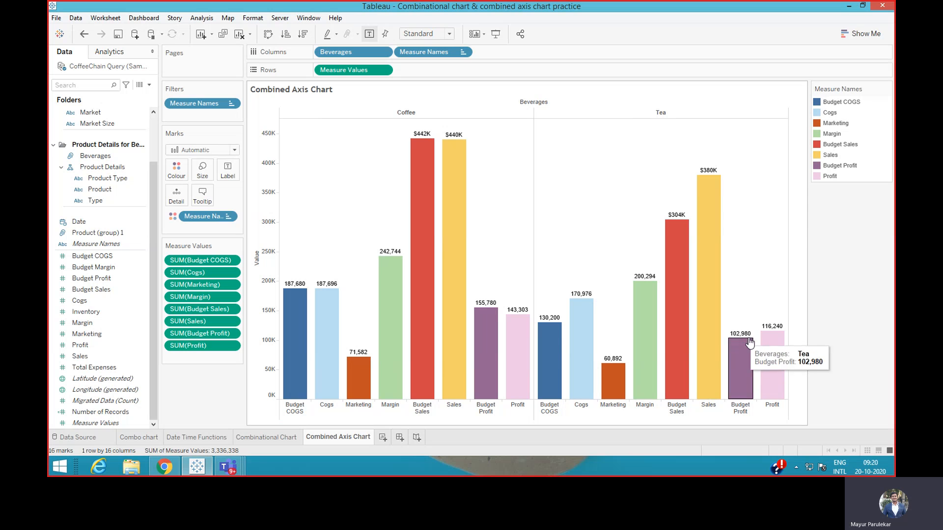
mouse_move(293, 303)
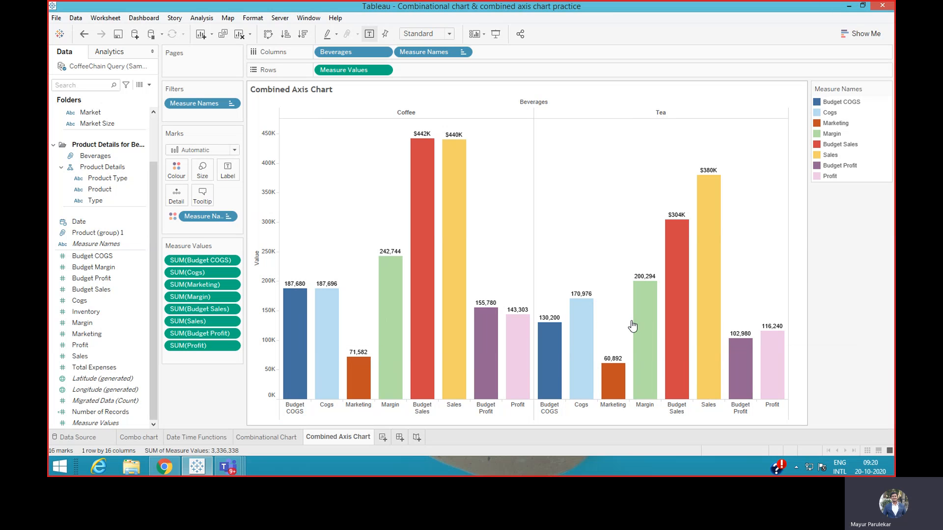
mouse_move(637, 326)
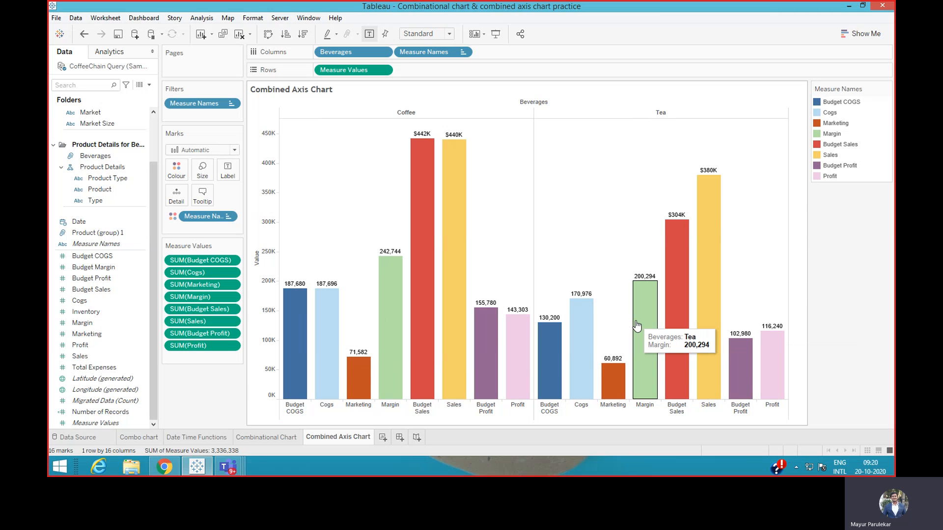
mouse_move(303, 354)
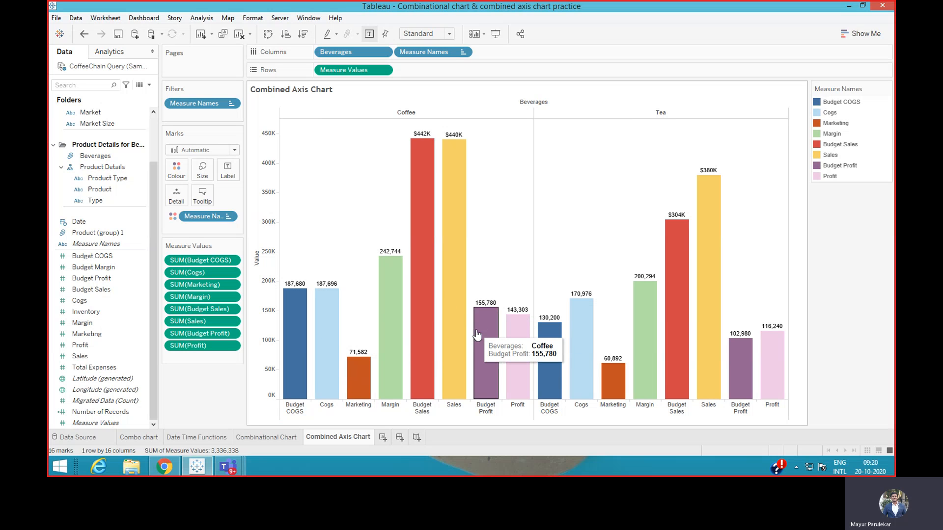
- Preview the Colour Blind and Seattle Greys palettes for the measure colours, leaving the colour assignments as they are
left_click(177, 171)
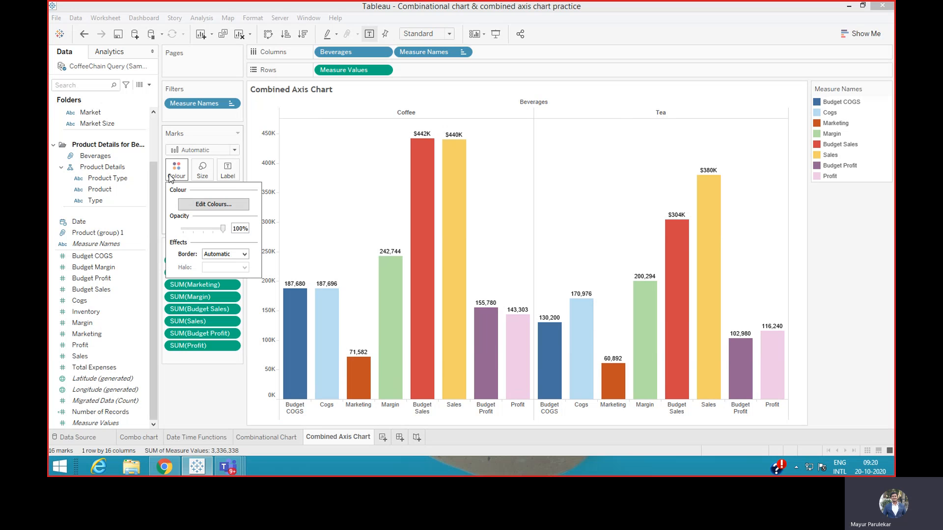
left_click(208, 203)
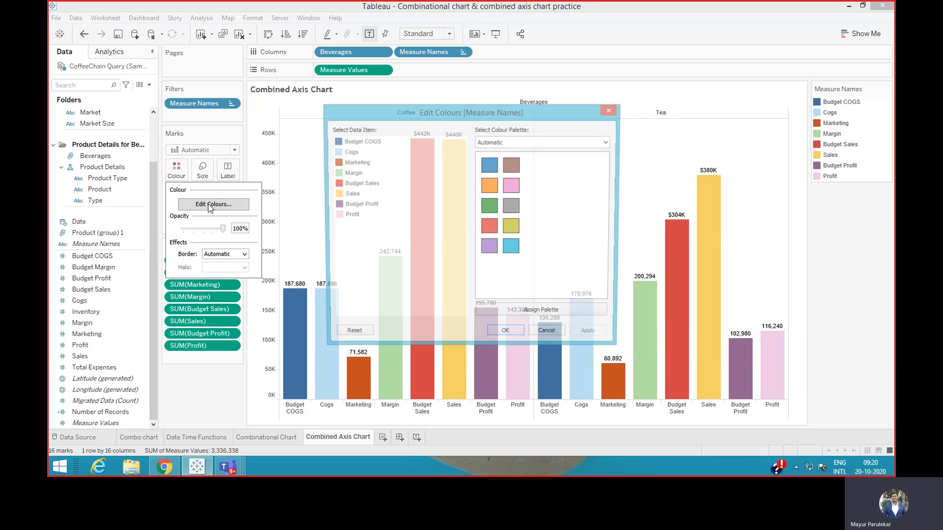
left_click(593, 144)
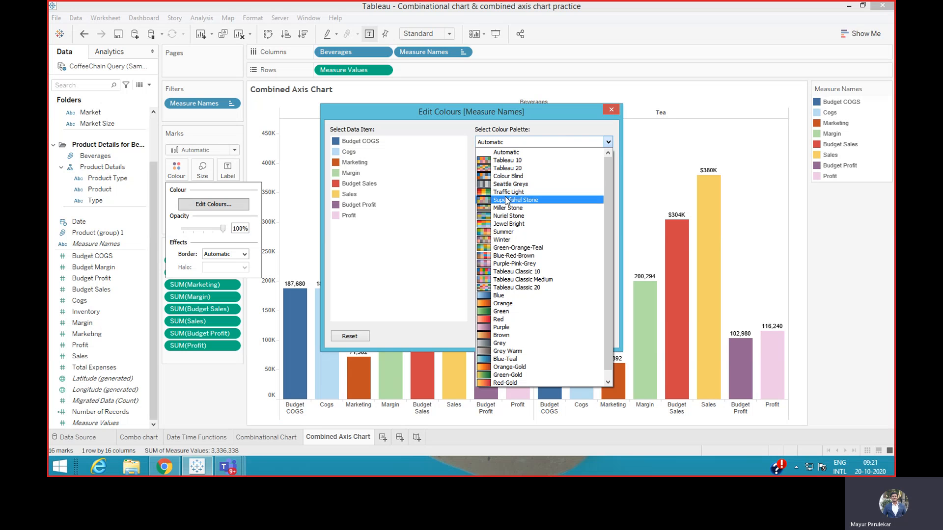
left_click(503, 175)
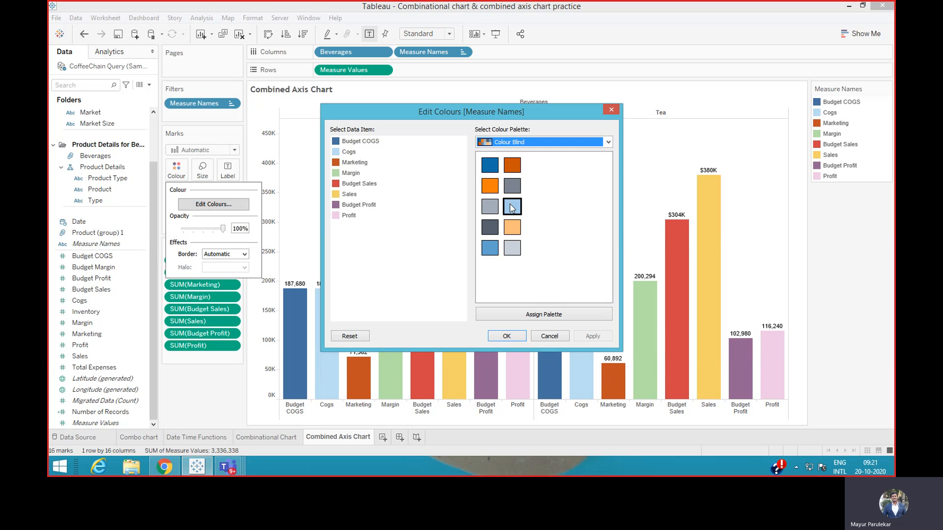
left_click(609, 143)
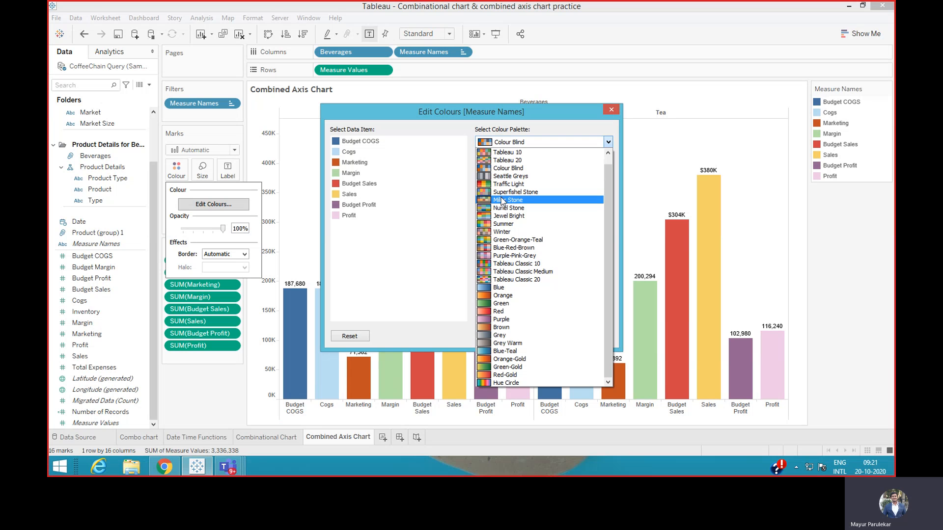
left_click(495, 176)
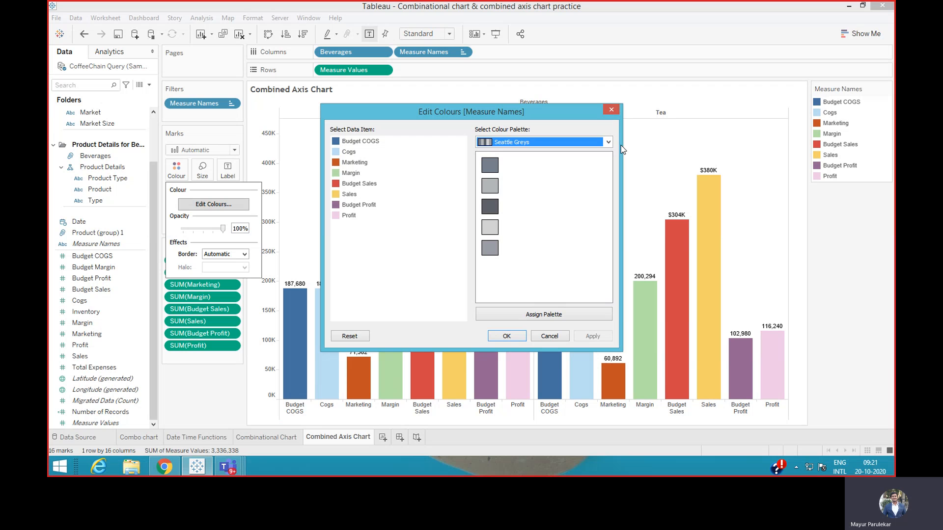
left_click(612, 110)
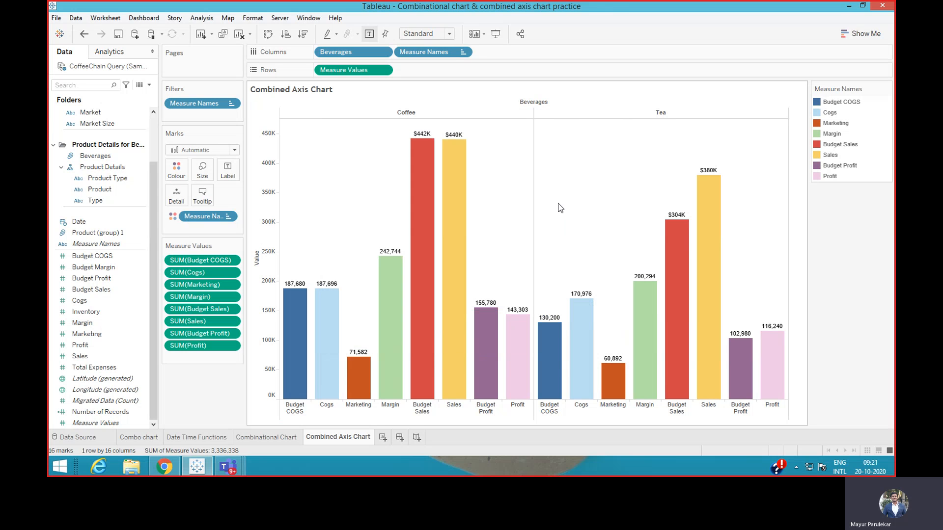
mouse_move(592, 307)
mouse_move(440, 291)
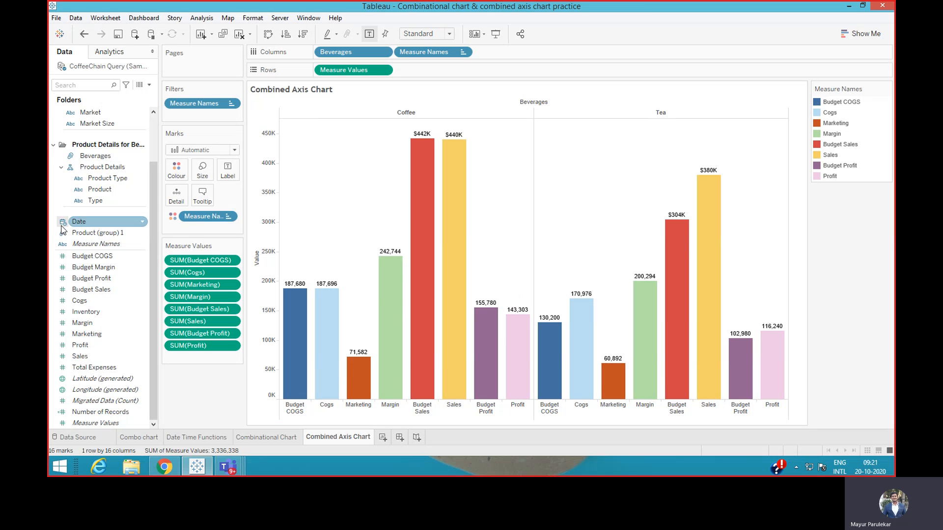
left_click(76, 191)
left_click(79, 244)
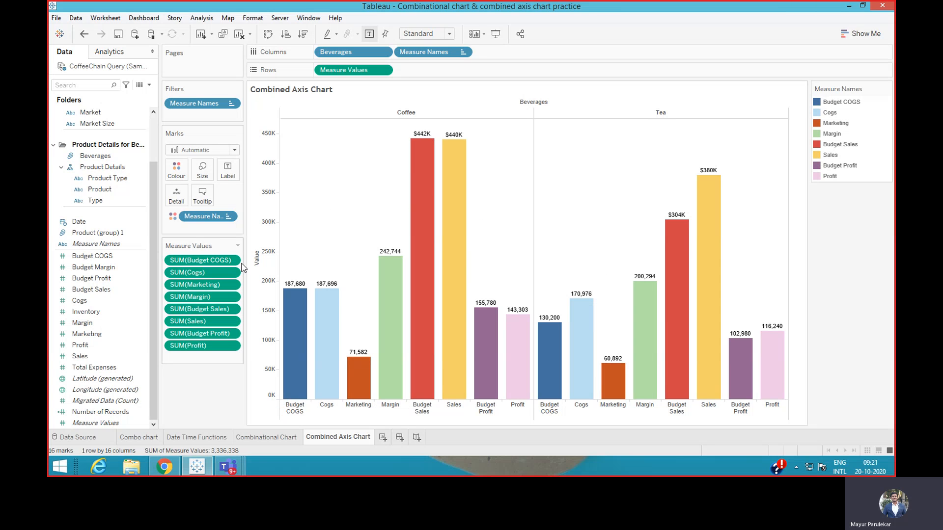
- Change the title of the chart's value axis to "Budget & Profit for Sales in 2020"
right_click(257, 261)
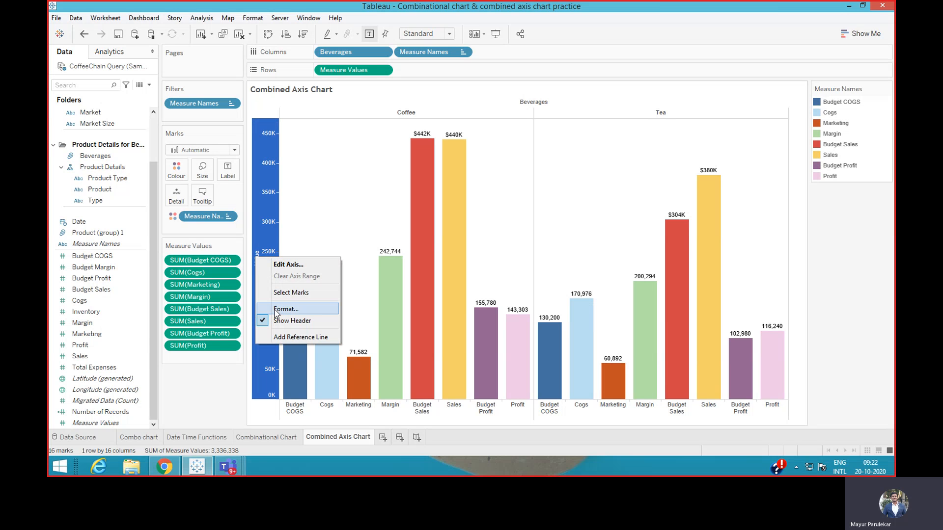
left_click(286, 266)
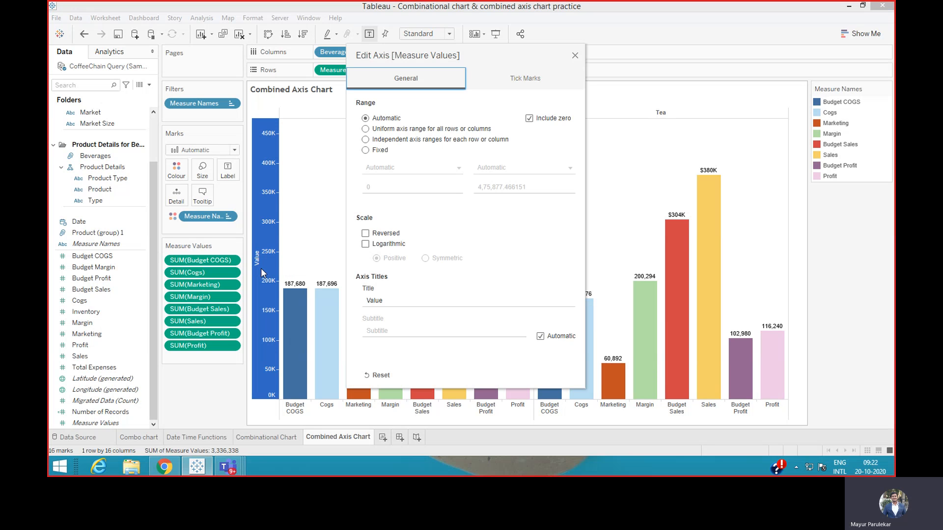
left_click(386, 301)
double_click(387, 301)
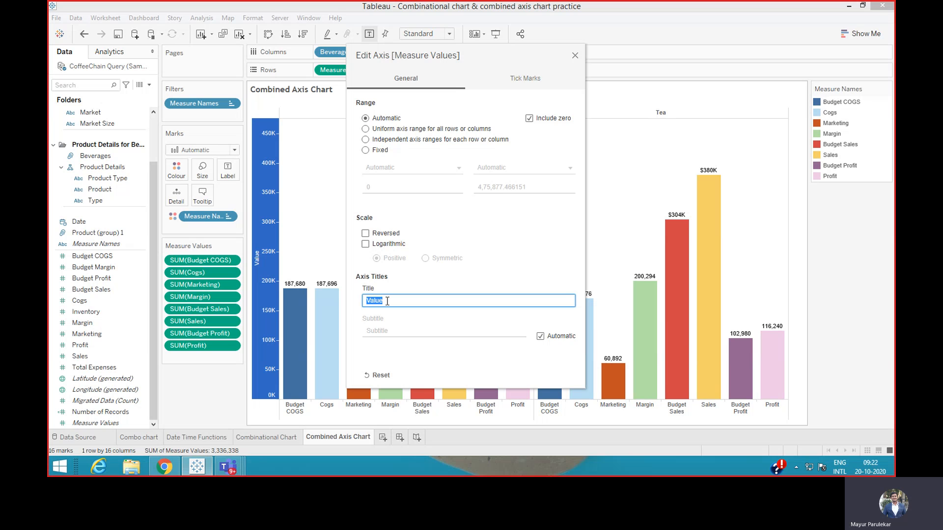
key("BackSpace")
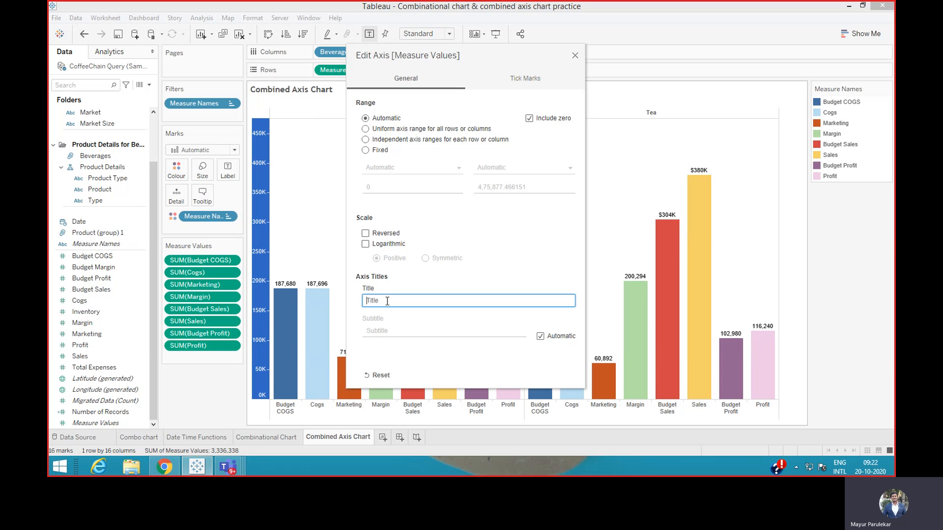
type("Co")
key("BackSpace")
key("BackSpace")
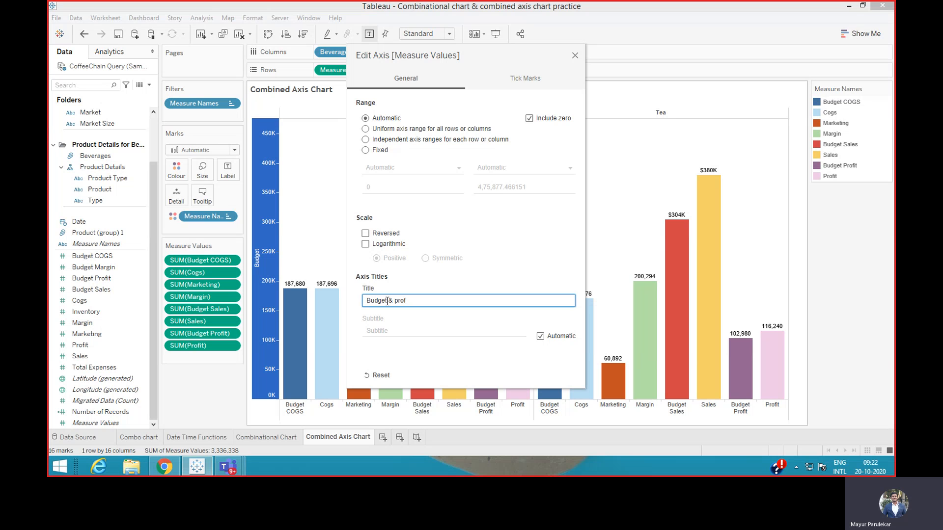
key("BackSpace")
type("i")
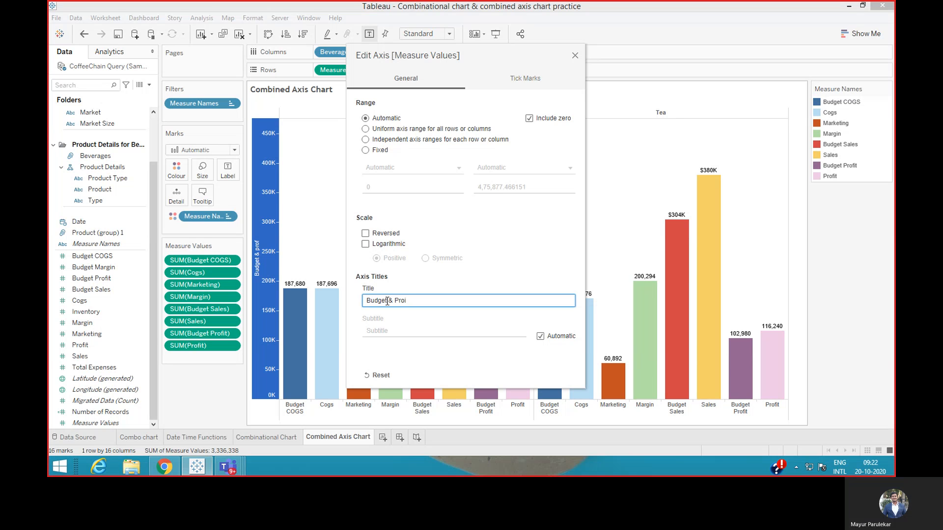
key("BackSpace")
type("fit")
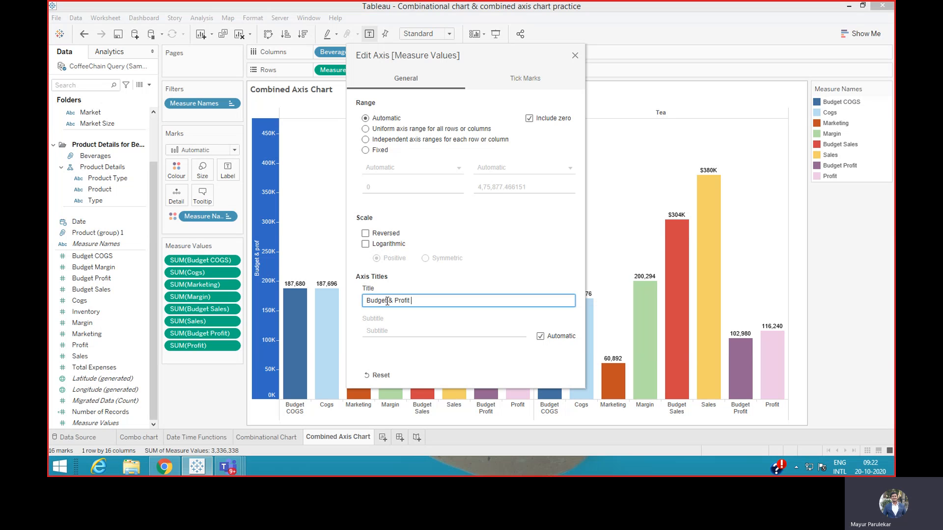
type("it for Sales in 20202")
key("BackSpace")
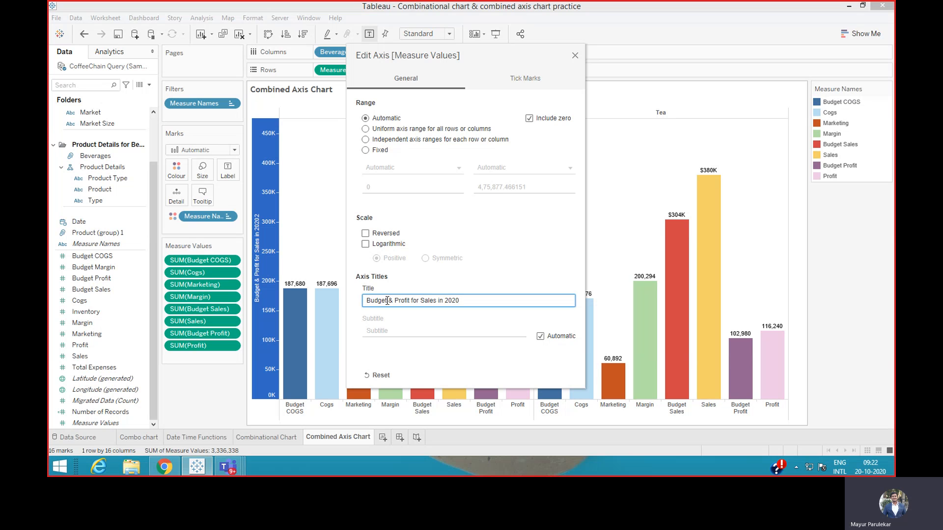
left_click(575, 55)
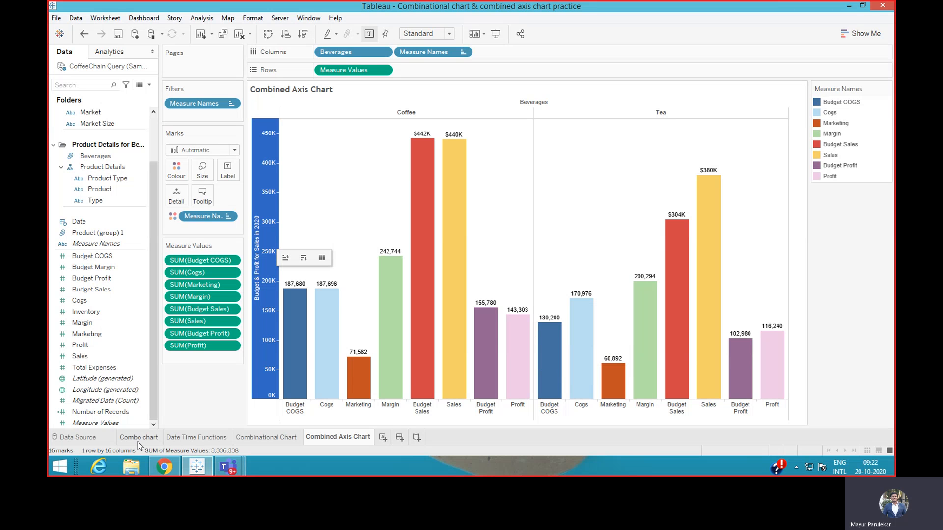
- Review the dual-axis Sales and Profit bars on the Combinational Chart sheet and return to the Combined Axis Chart sheet
left_click(268, 438)
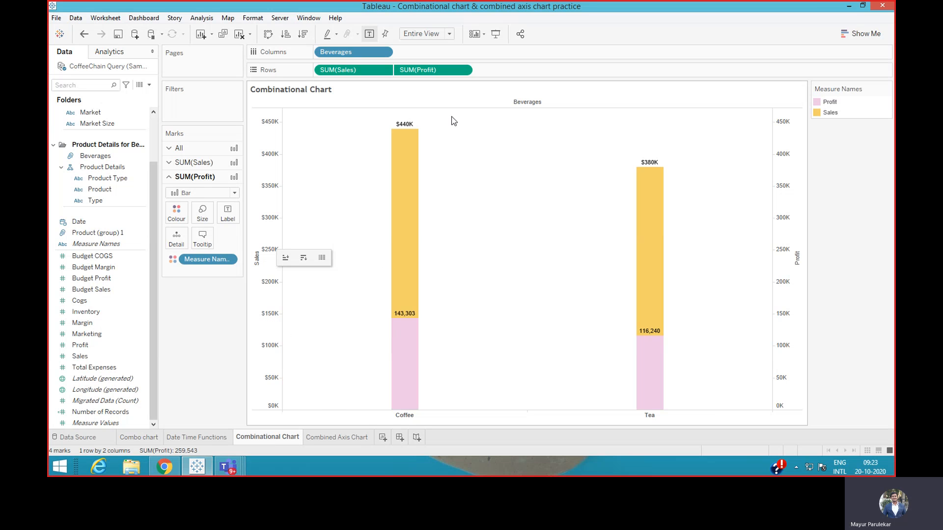
mouse_move(654, 275)
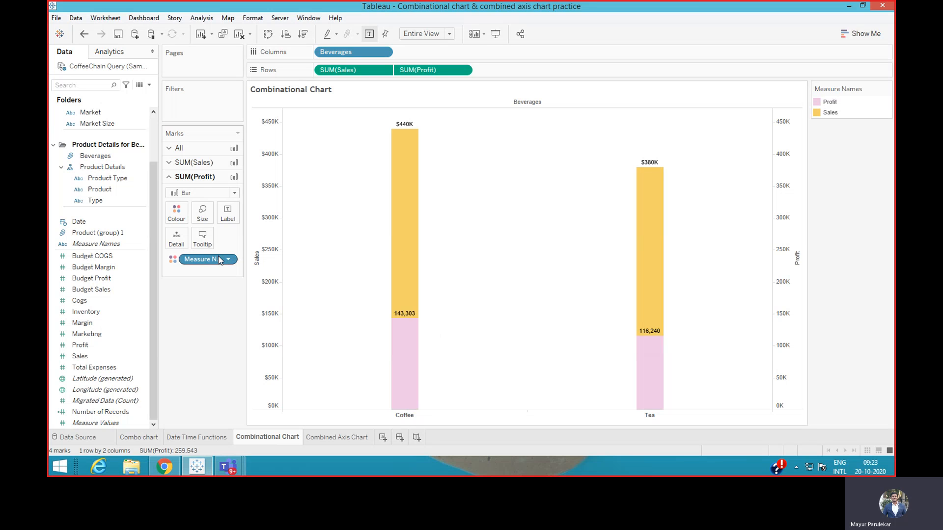
left_click(346, 437)
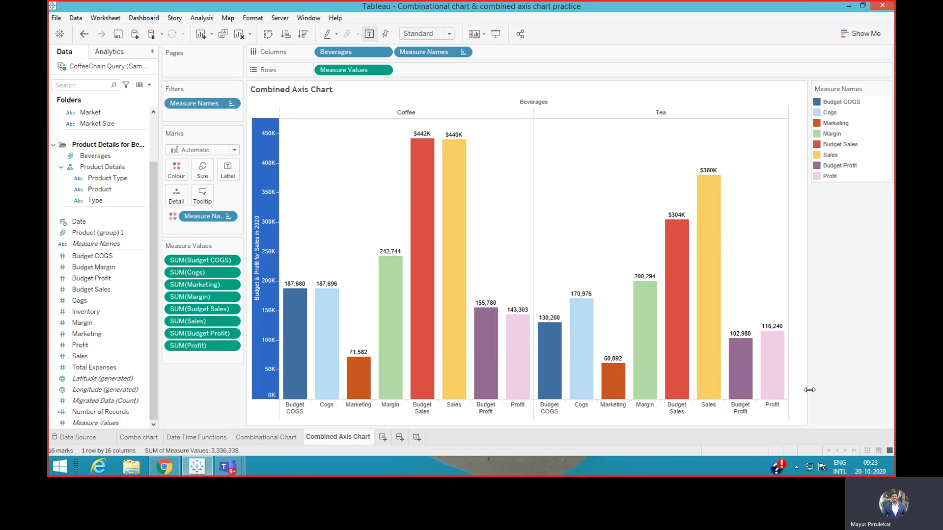
- Create a new worksheet charting Sales as rows against Beverages and the year of Date as columns
left_click(383, 437)
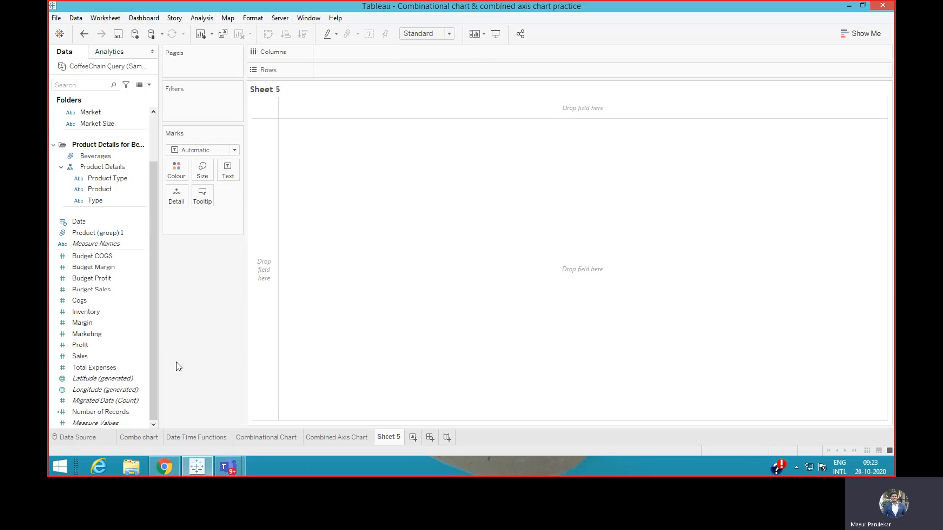
left_click(137, 157)
left_click_drag(95, 160, 338, 53)
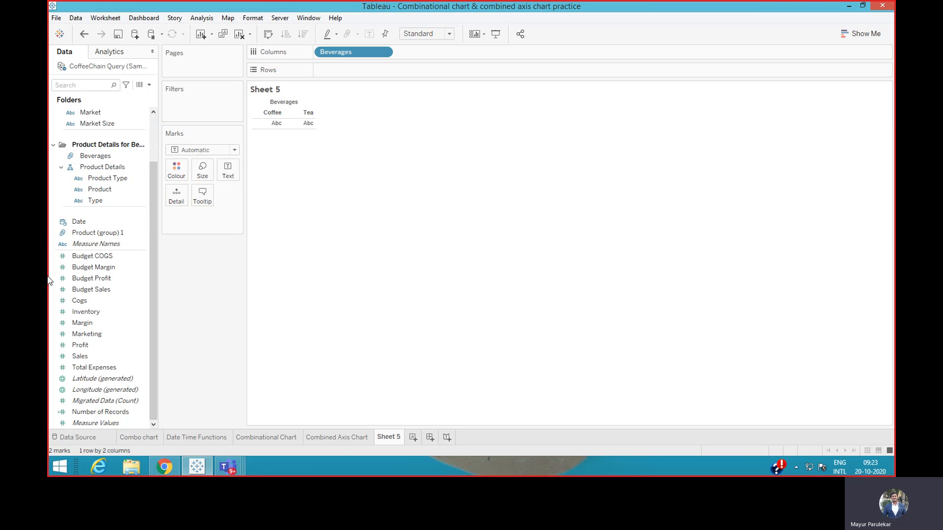
mouse_move(80, 357)
left_mouse_down()
mouse_move(213, 215)
mouse_move(316, 84)
mouse_move(344, 73)
left_mouse_up()
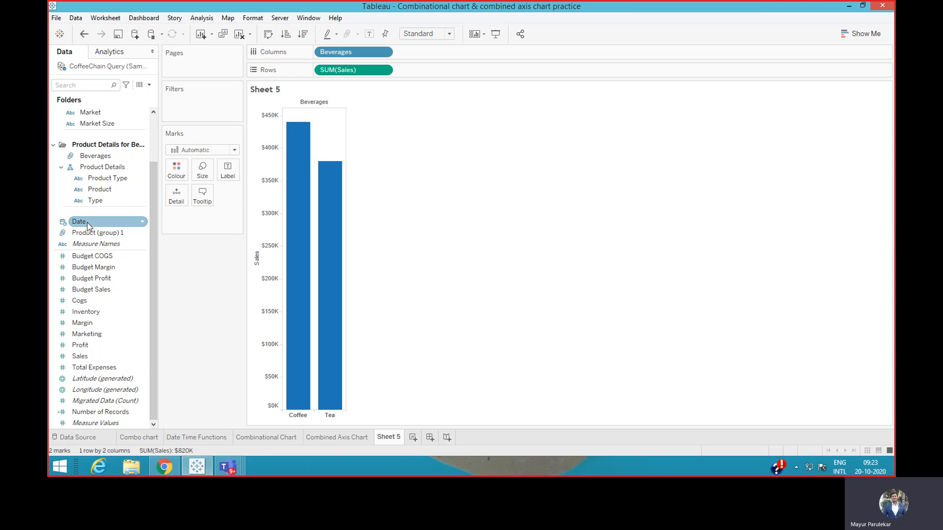
left_click_drag(79, 221, 421, 55)
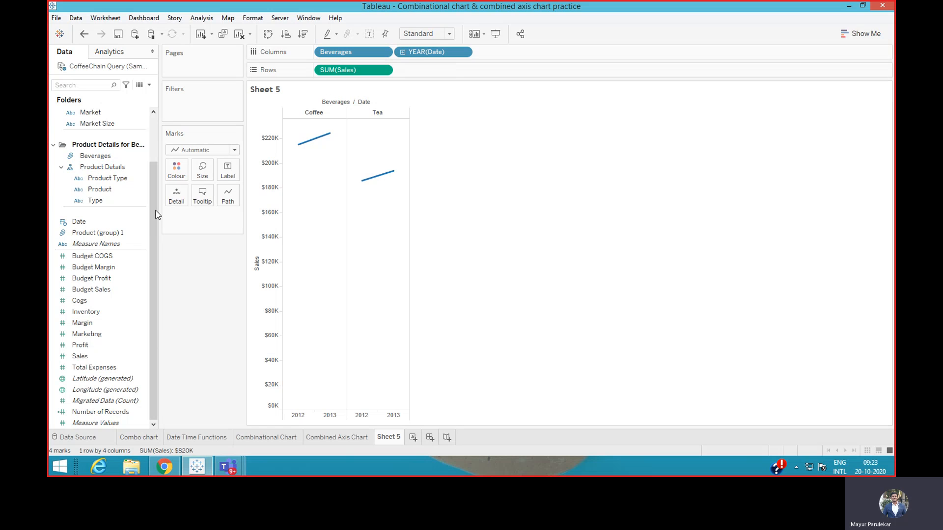
left_click_drag(152, 216, 160, 161)
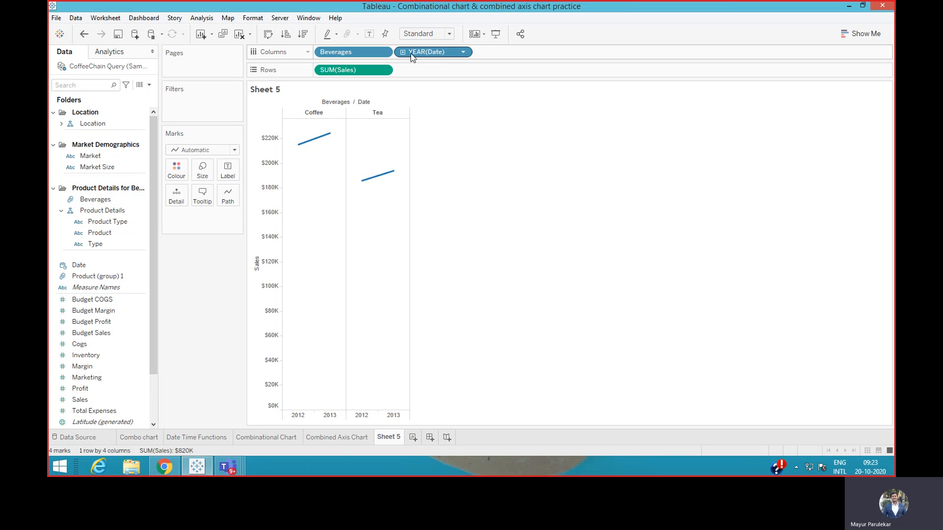
- Try the Bar mark type for the yearly Sales chart and settle on Line
left_click(235, 150)
left_click(210, 172)
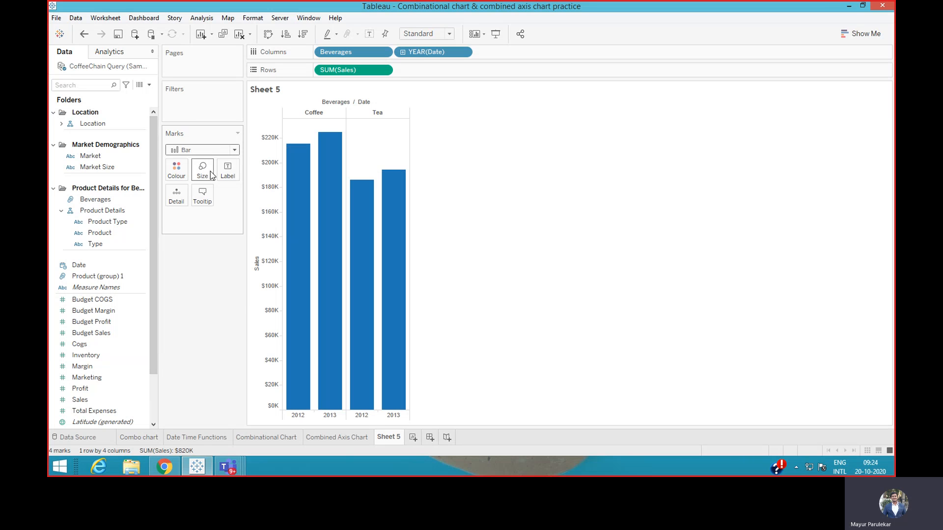
left_click(235, 150)
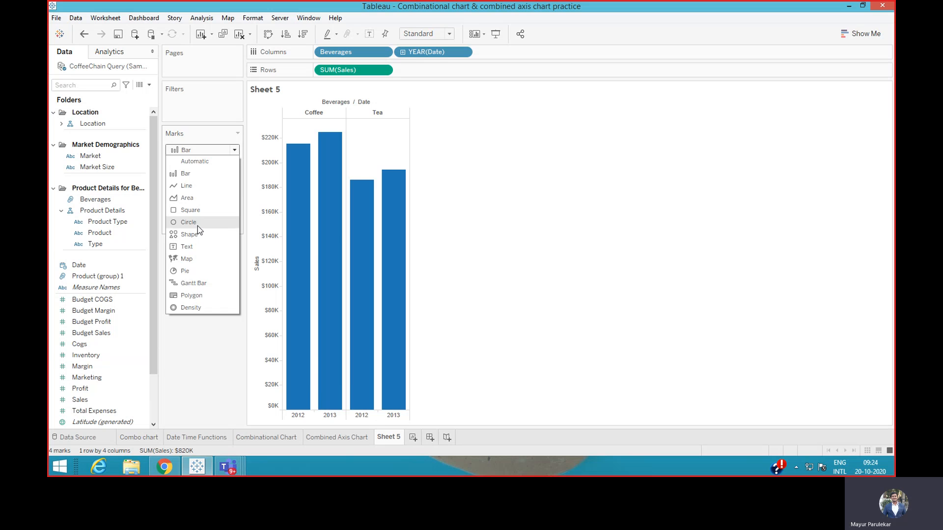
left_click(199, 186)
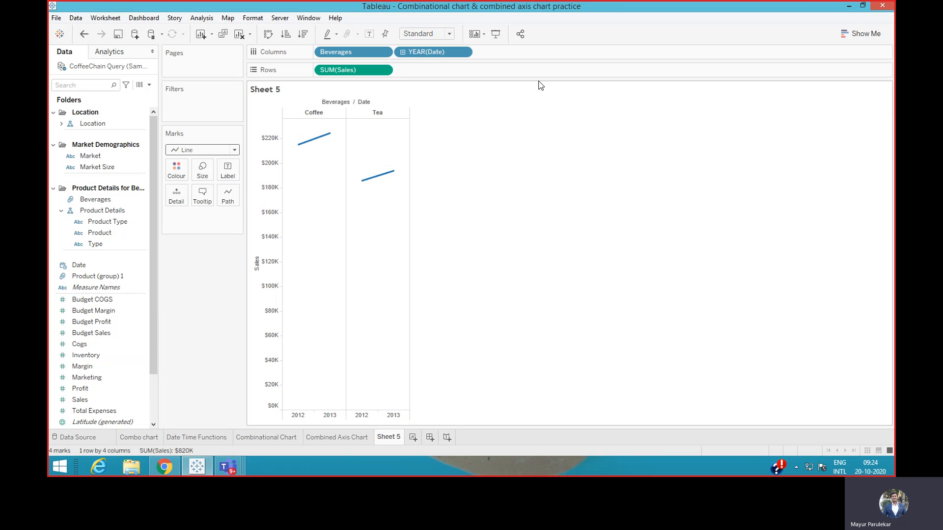
- Drill the year of Date down to quarters and show mark labels on the Sales lines
left_click(402, 52)
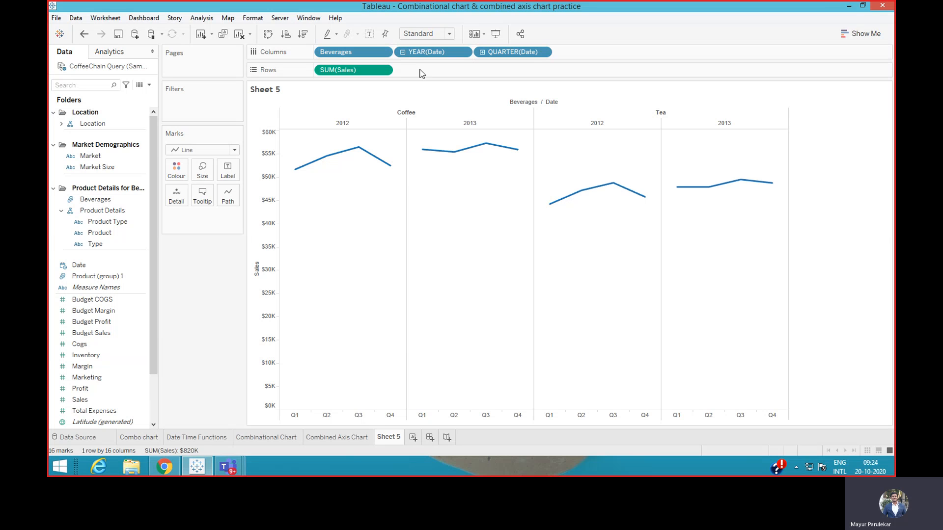
left_click(368, 33)
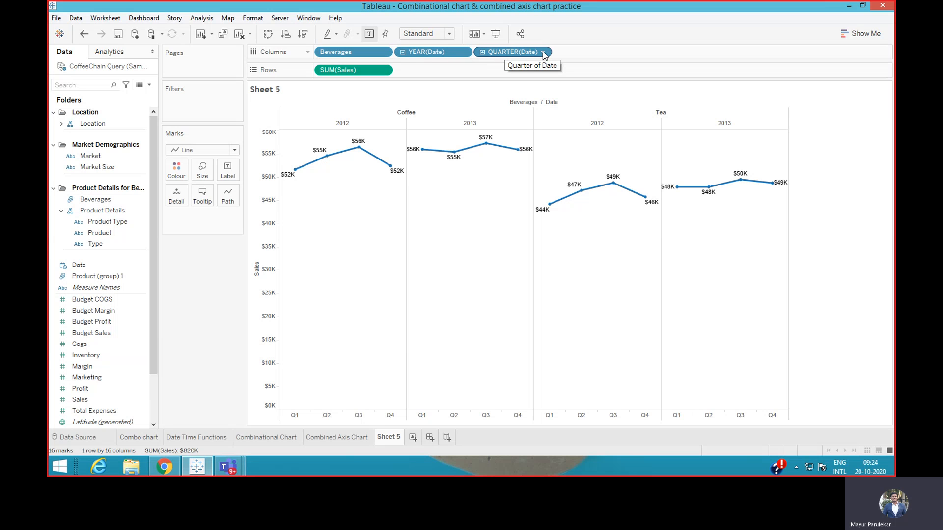
- Convert the year of Date to the continuous Year level and remove the quarter of Date from the columns
left_click(463, 52)
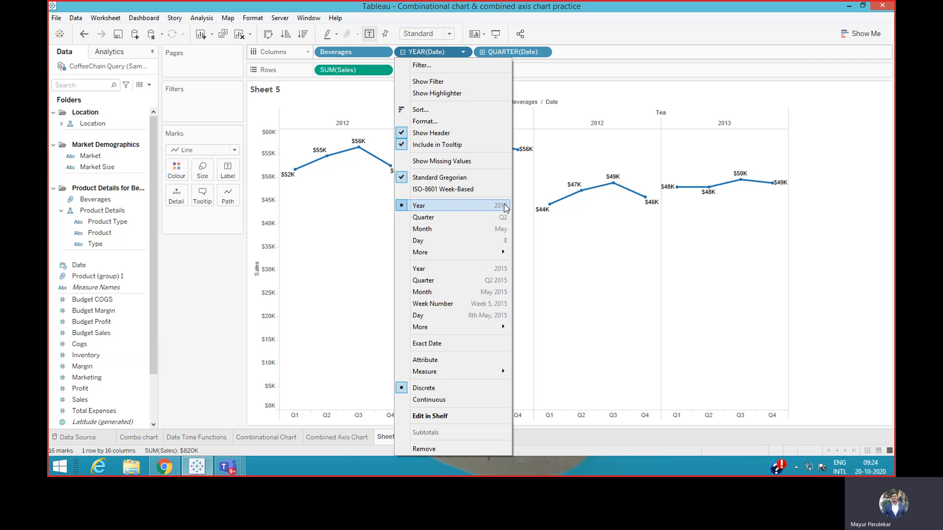
left_click(405, 270)
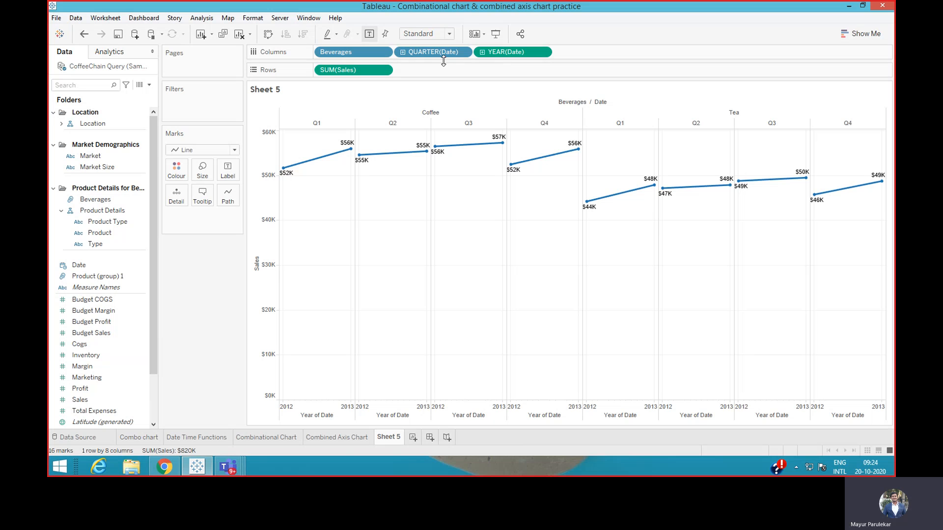
left_click_drag(440, 54, 203, 266)
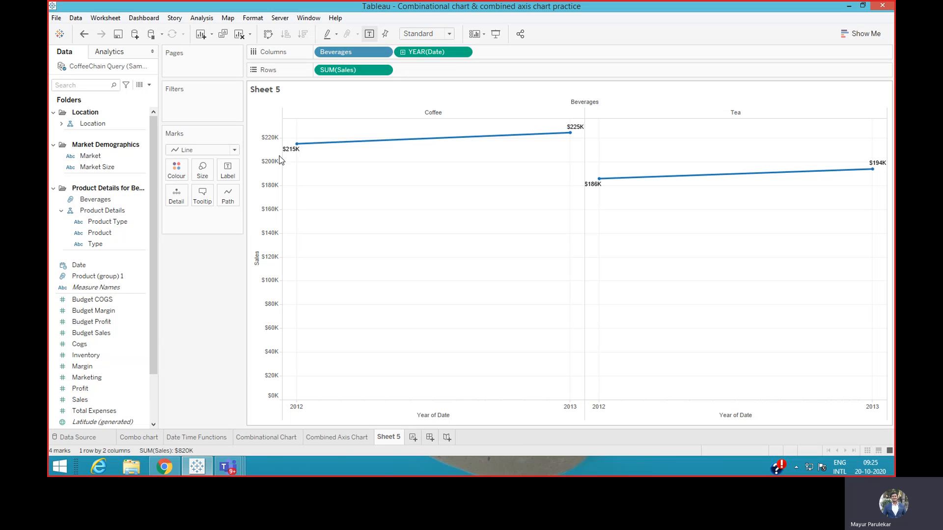
- Change the yearly Sales chart's mark type to Bar and set Date to the discrete Year level
left_click(235, 150)
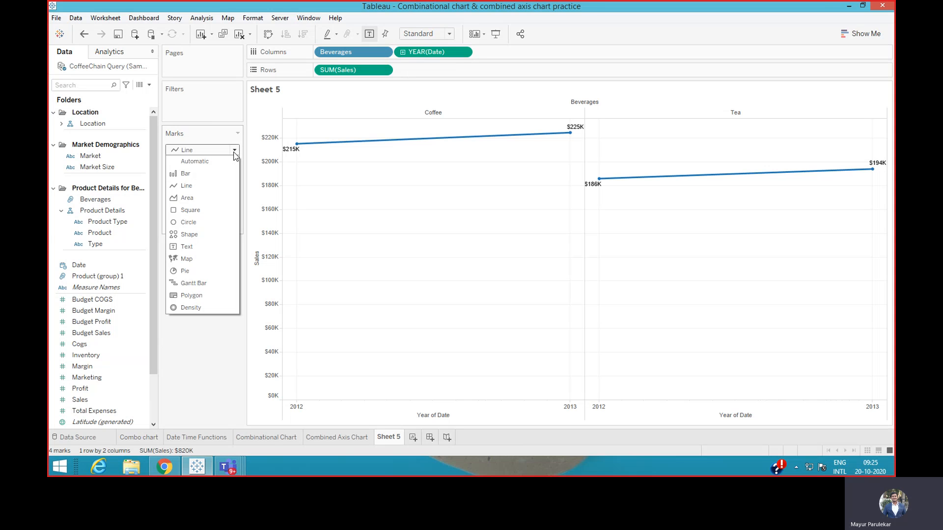
left_click(220, 174)
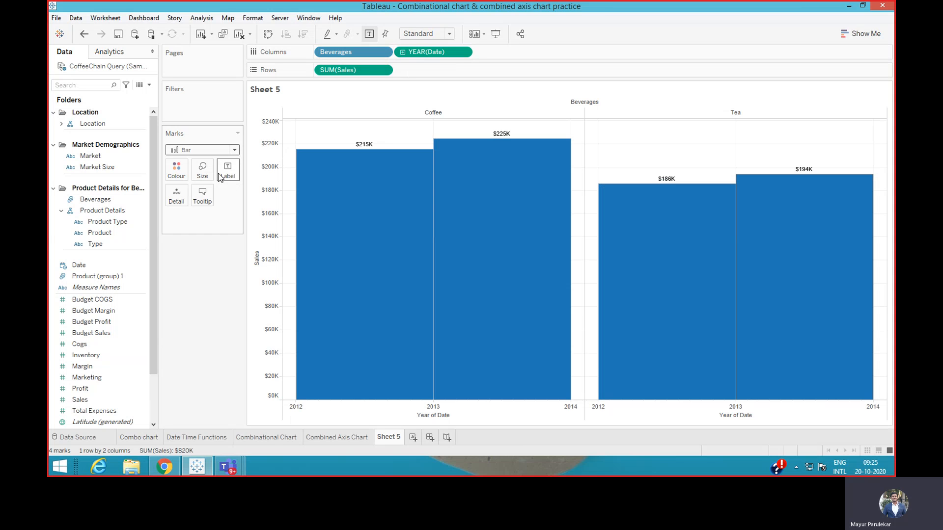
left_click(463, 52)
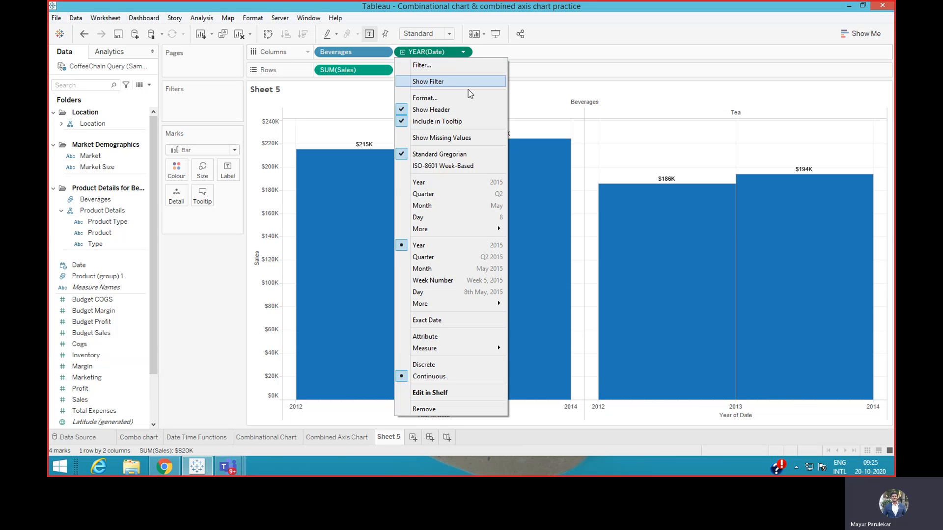
left_click(402, 183)
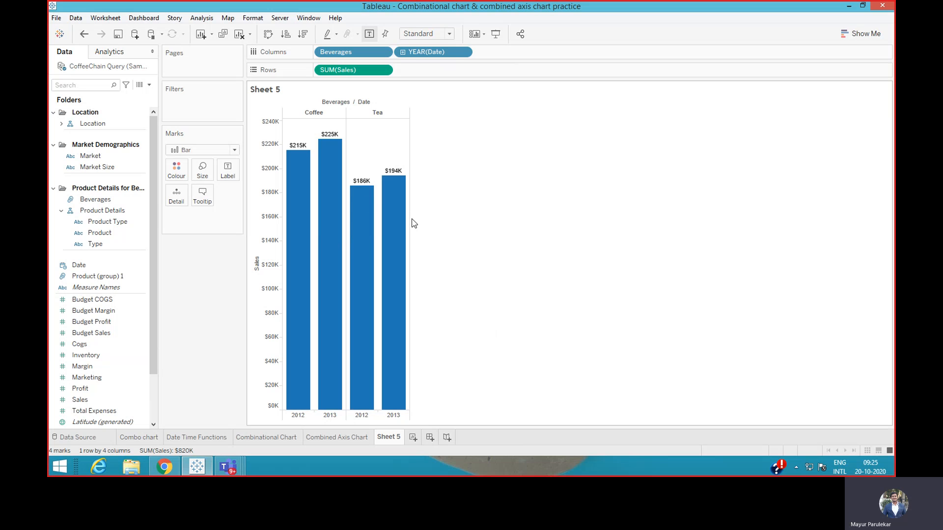
mouse_move(294, 222)
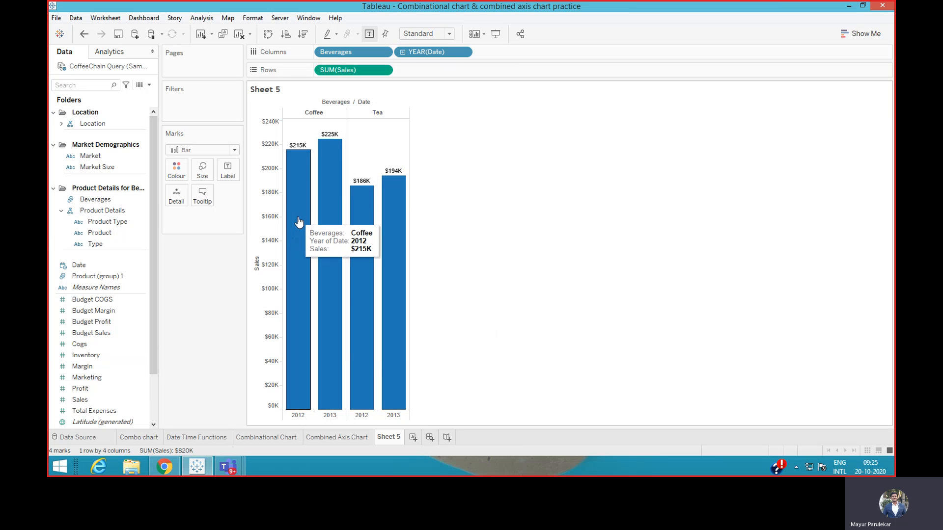
- Switch Date to the continuous Year level and back to the discrete Year level to compare the bars
left_click(465, 53)
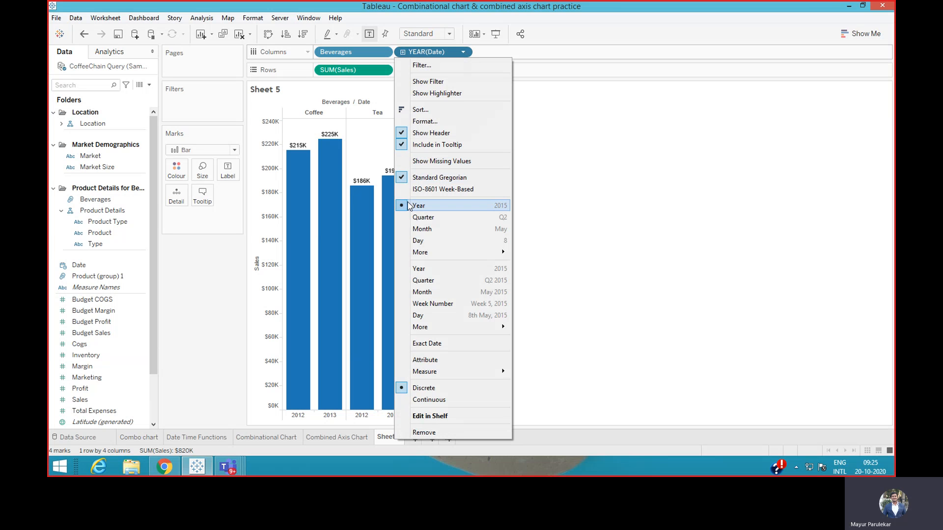
left_click(407, 269)
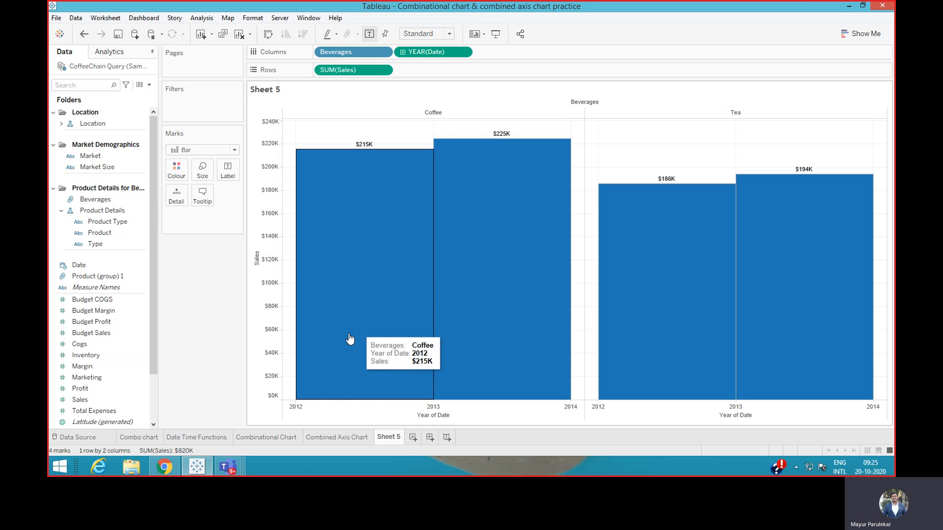
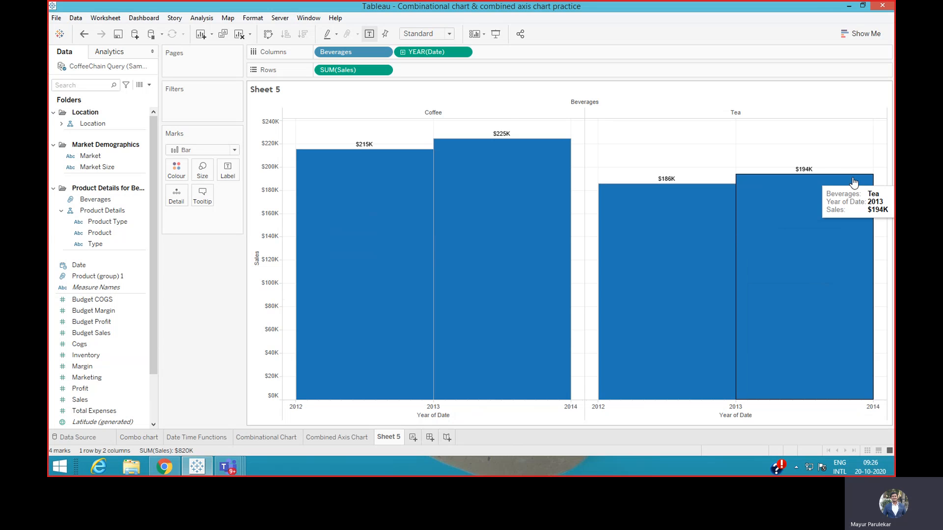
left_click(463, 52)
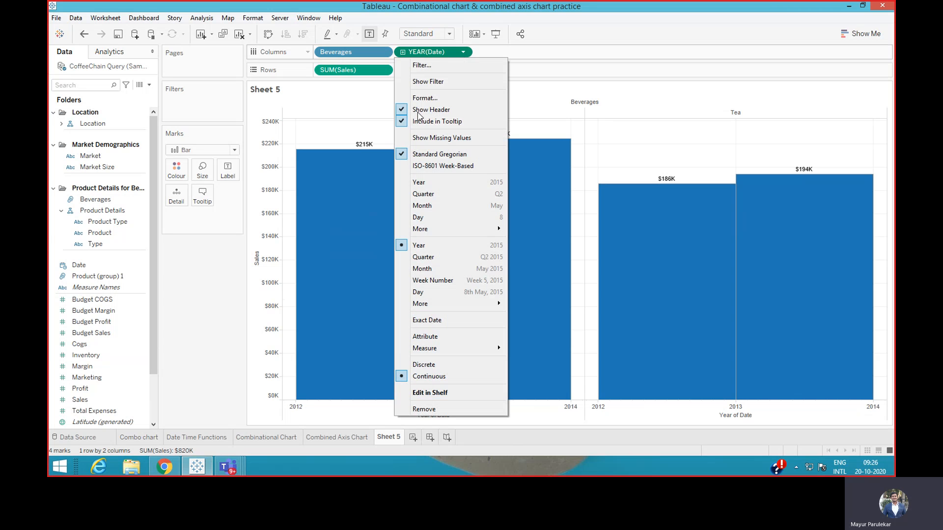
left_click(418, 183)
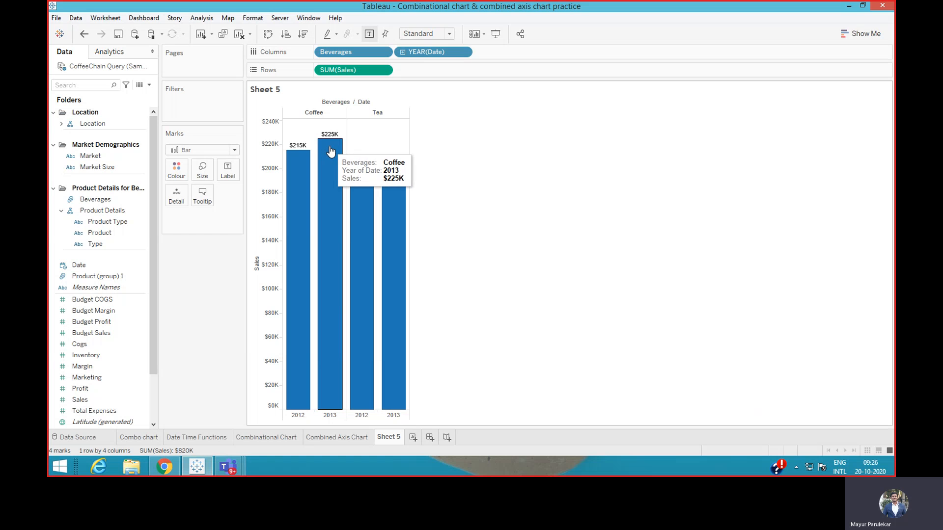
- Expand the year of Date to quarters, collapse it again, and set Date to the discrete Quarter level
left_click(403, 52)
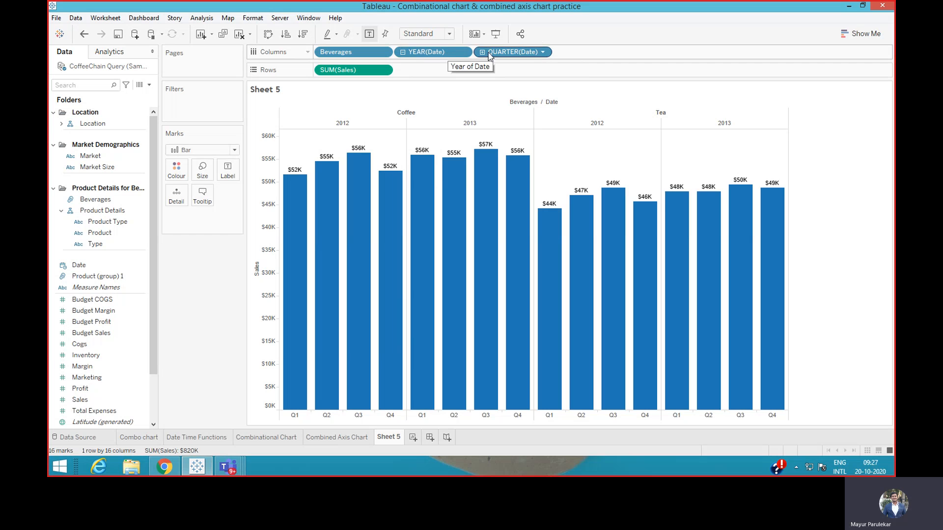
left_click(403, 52)
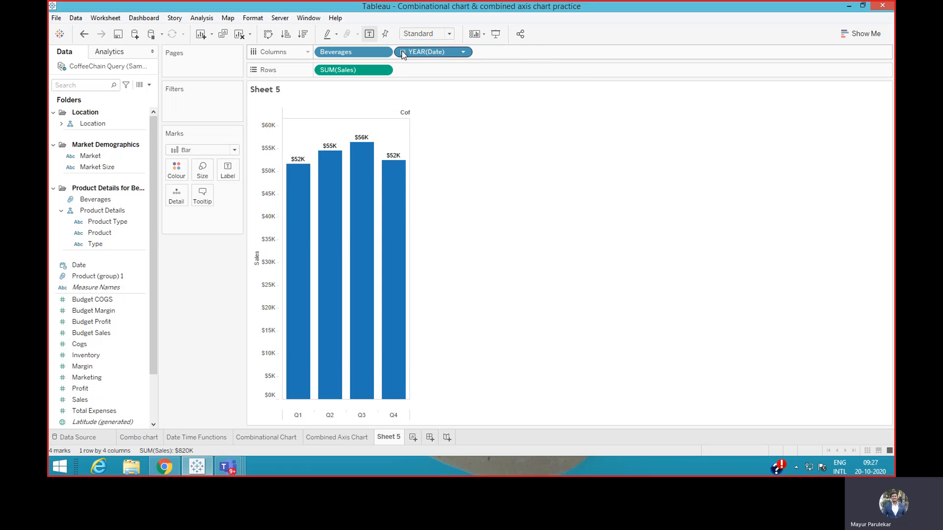
left_click(463, 52)
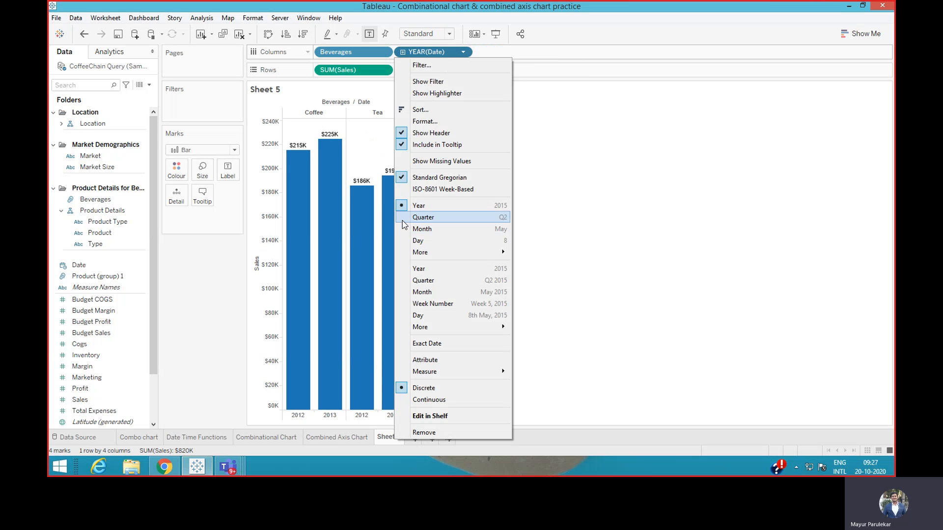
left_click(424, 217)
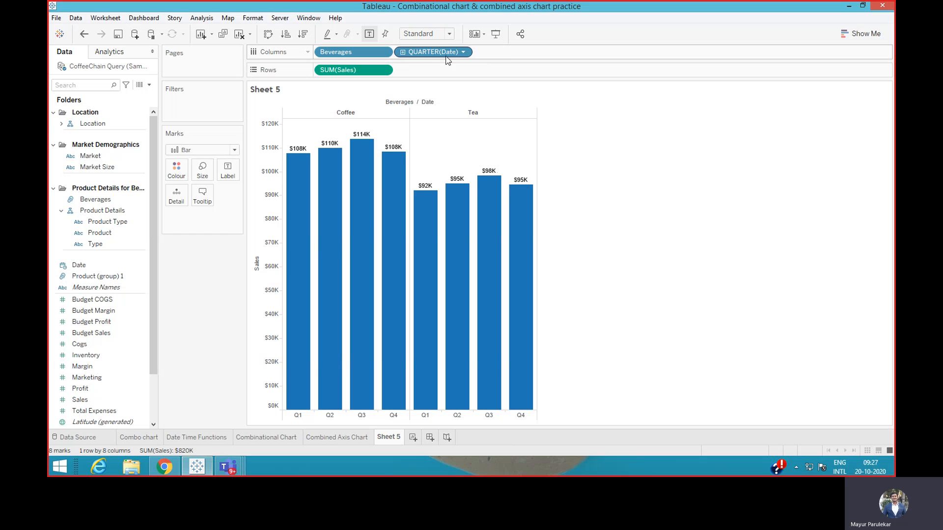
left_click(463, 52)
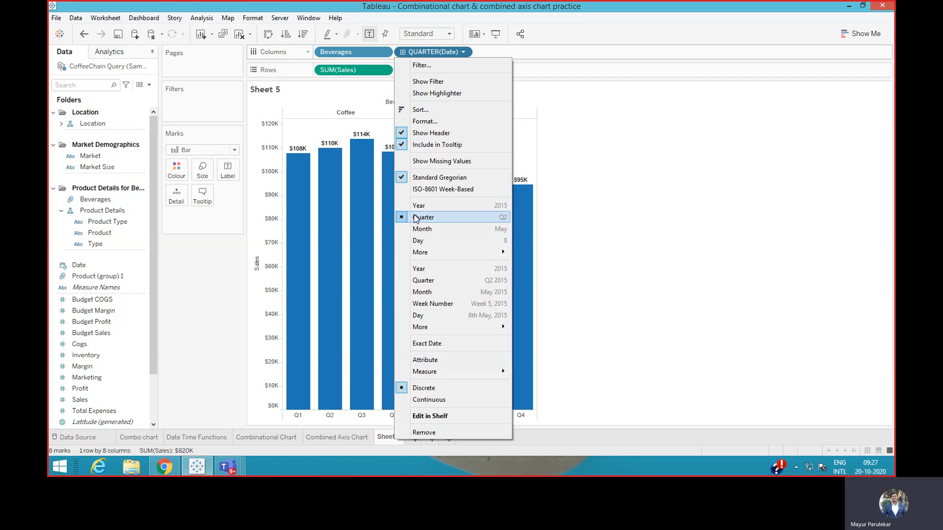
left_click(491, 52)
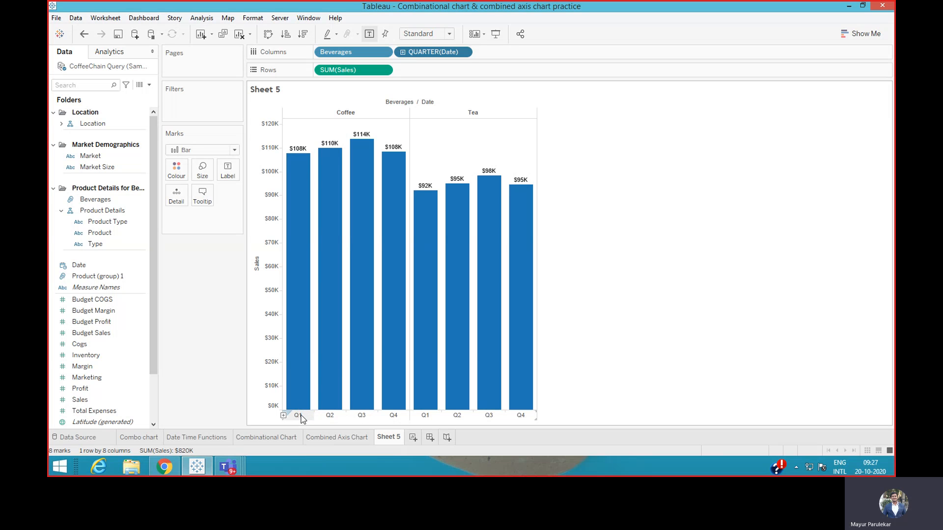
mouse_move(334, 196)
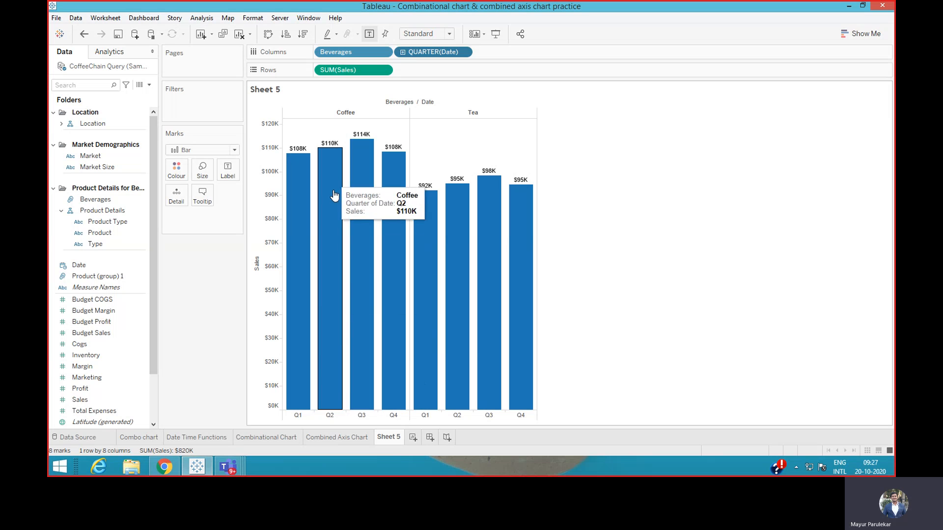
mouse_move(363, 406)
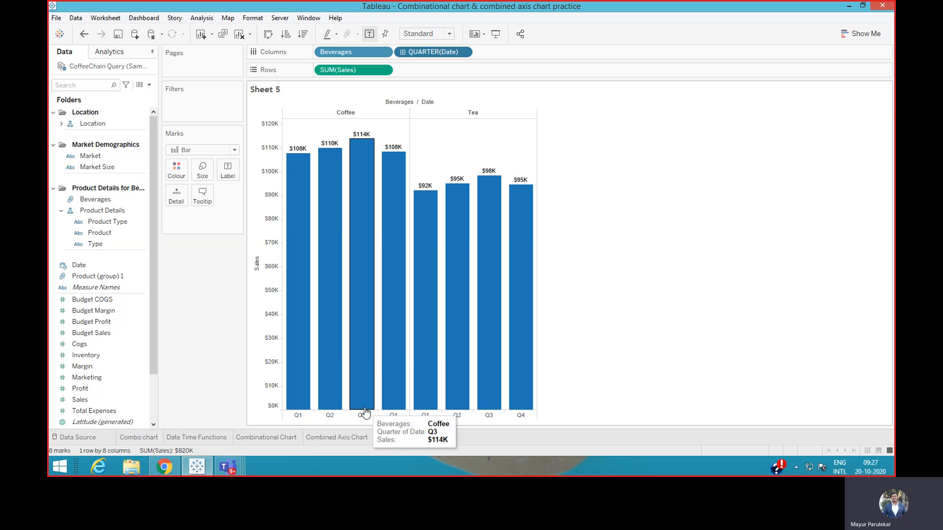
mouse_move(299, 415)
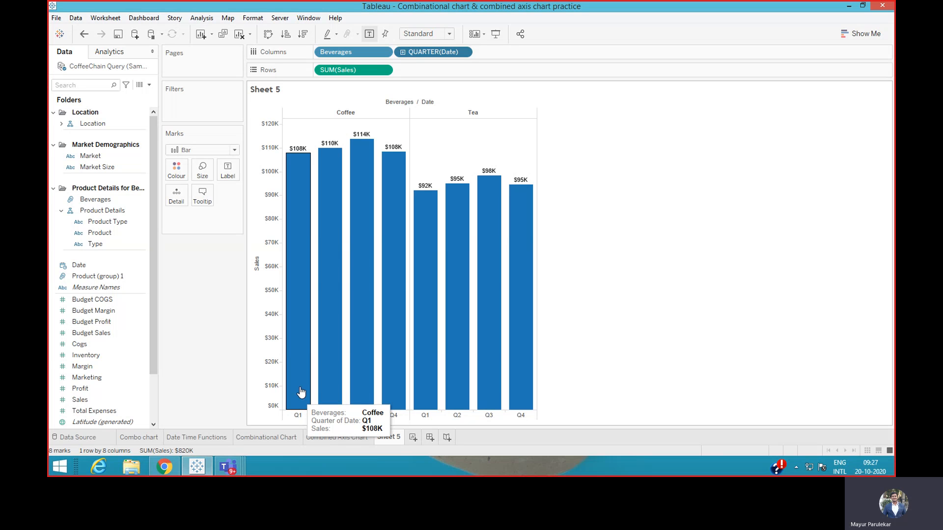
- Set Date to the continuous Quarter level and change the mark type to Line
left_click(464, 53)
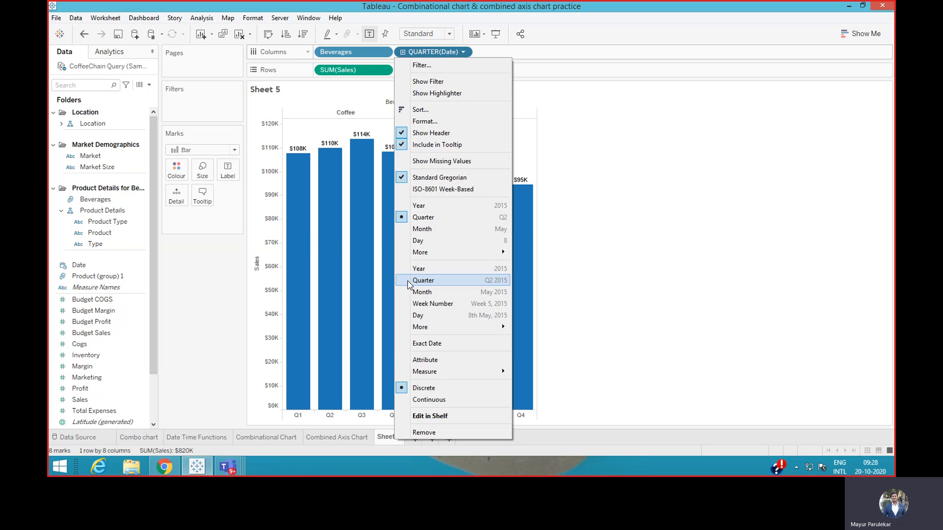
left_click(422, 280)
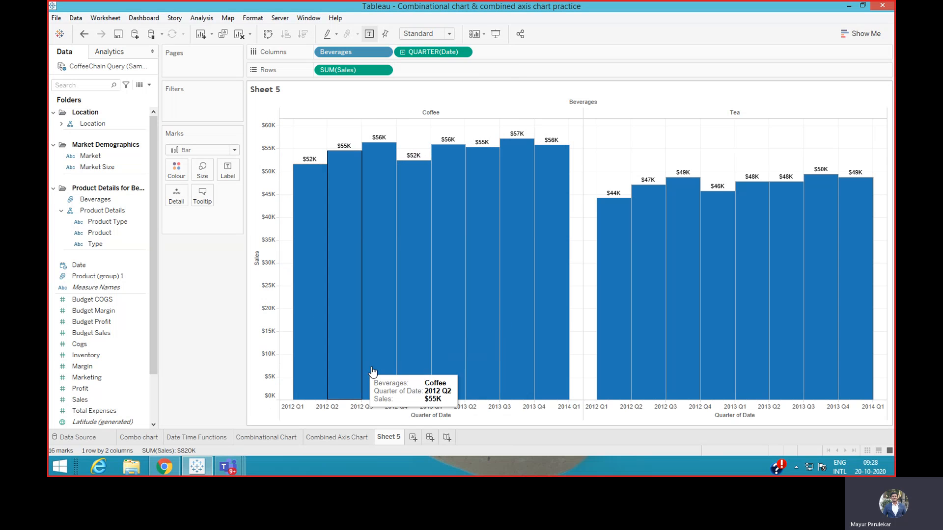
left_click(234, 150)
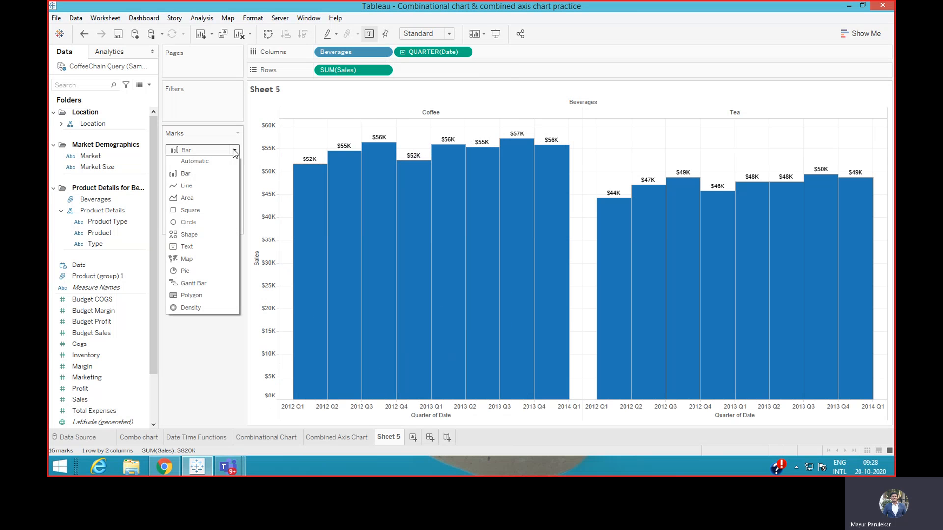
left_click(210, 186)
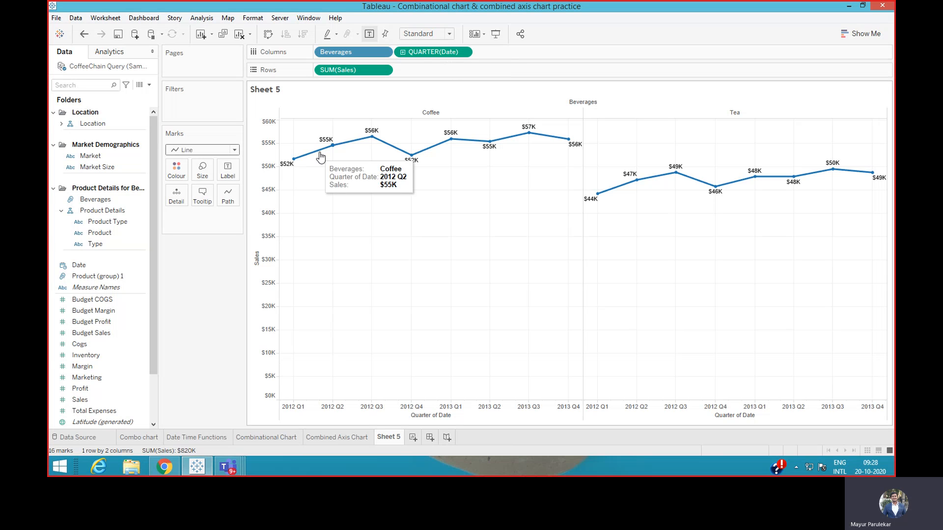
mouse_move(409, 164)
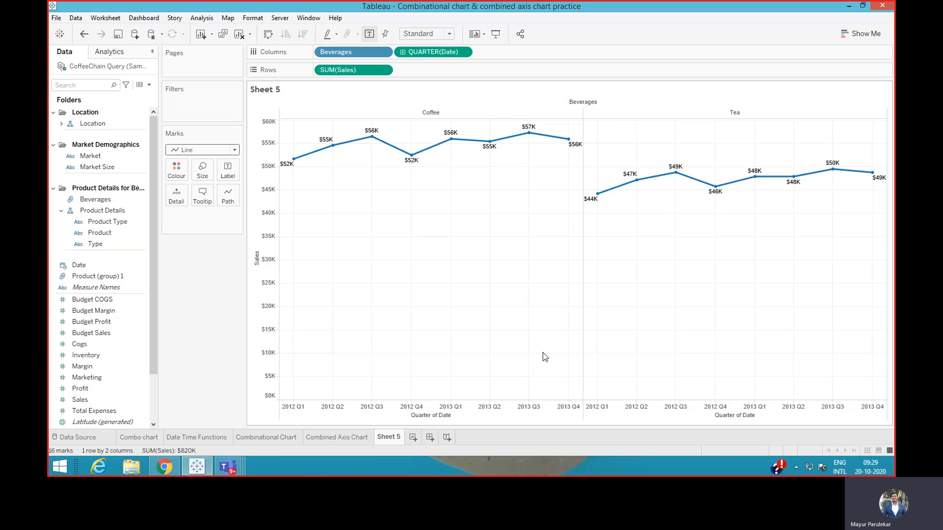
- Set Date to the discrete Quarter level and switch it to the discrete Month level
left_click(465, 53)
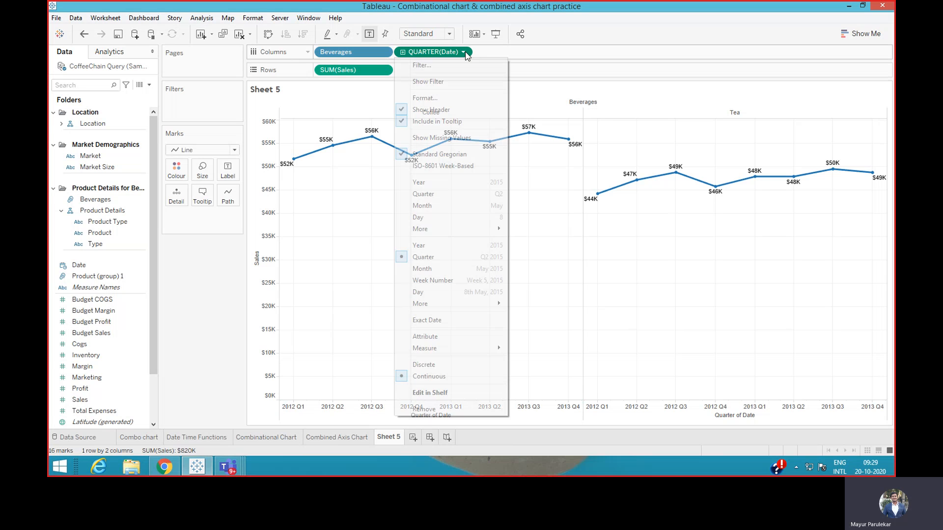
left_click(436, 194)
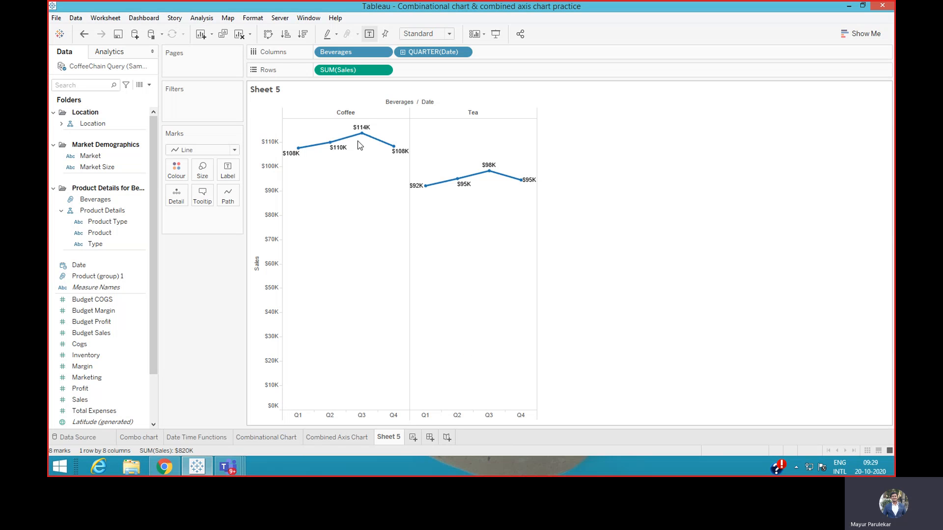
left_click(462, 52)
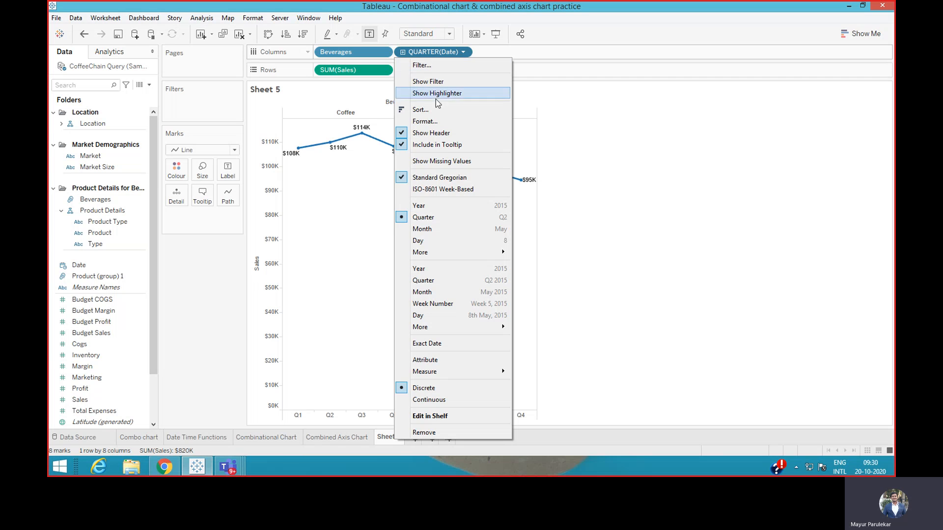
left_click(404, 231)
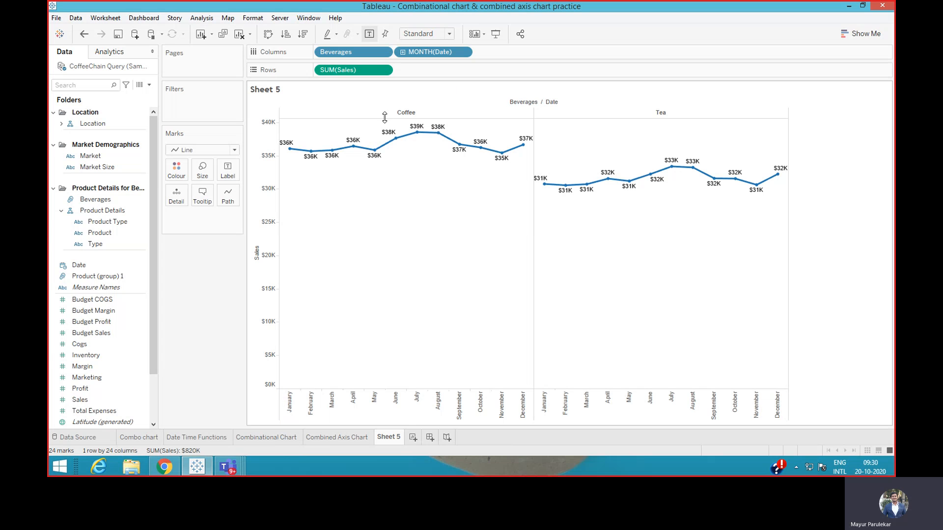
- Set Date to the continuous Month level and examine the Sales lines along the month axis
left_click(464, 52)
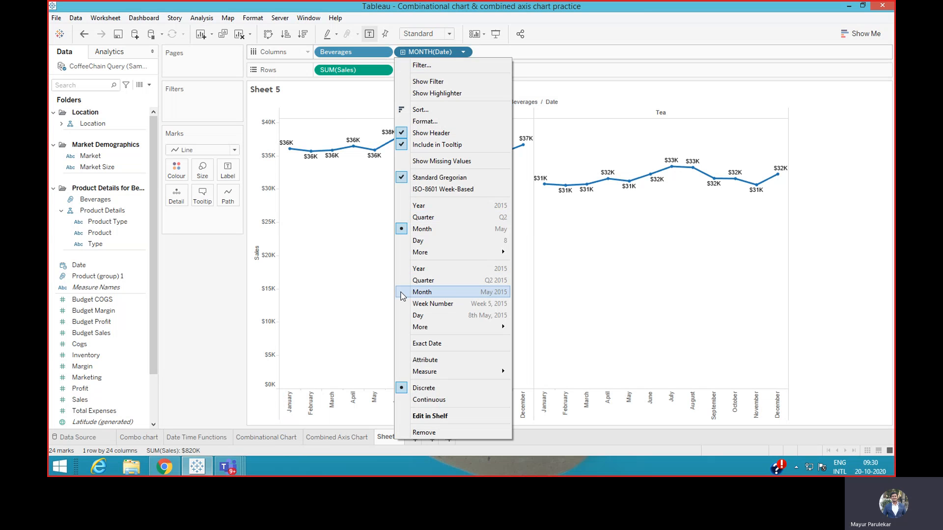
left_click(403, 293)
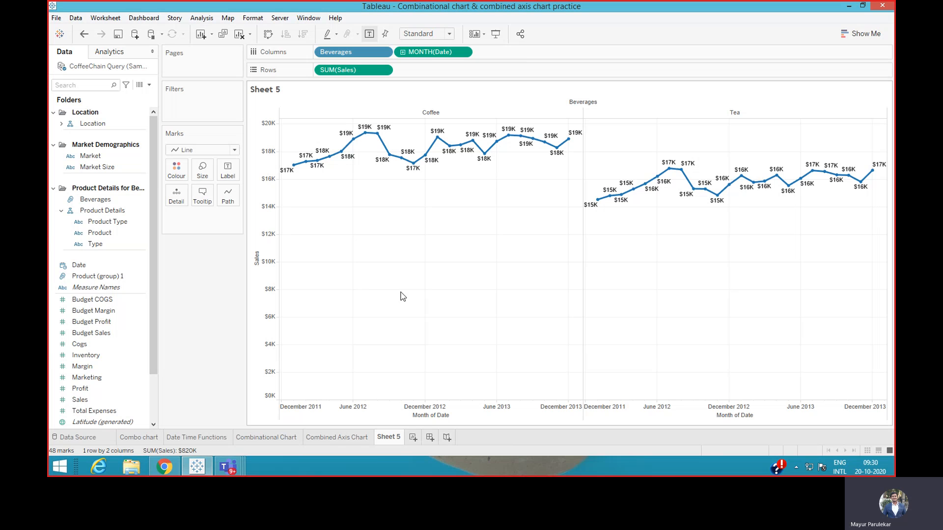
mouse_move(287, 419)
mouse_move(330, 408)
mouse_move(421, 406)
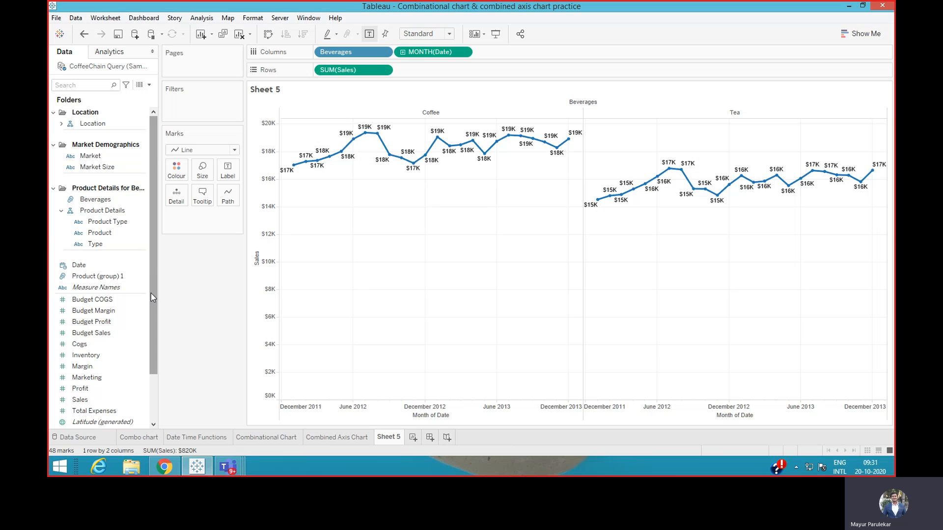
mouse_move(419, 176)
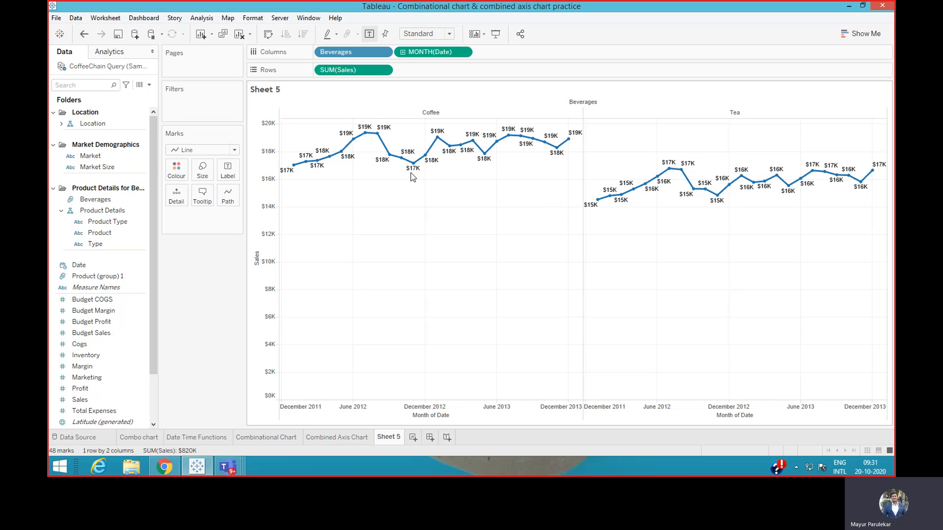
- Create a custom date from the Date field named Date Years, with Years detail as a date part
left_click(101, 266)
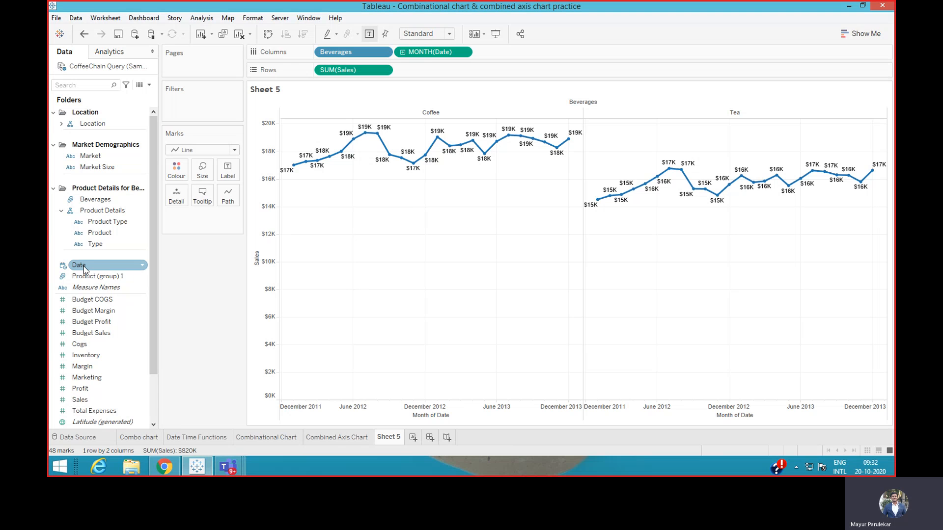
right_click(84, 267)
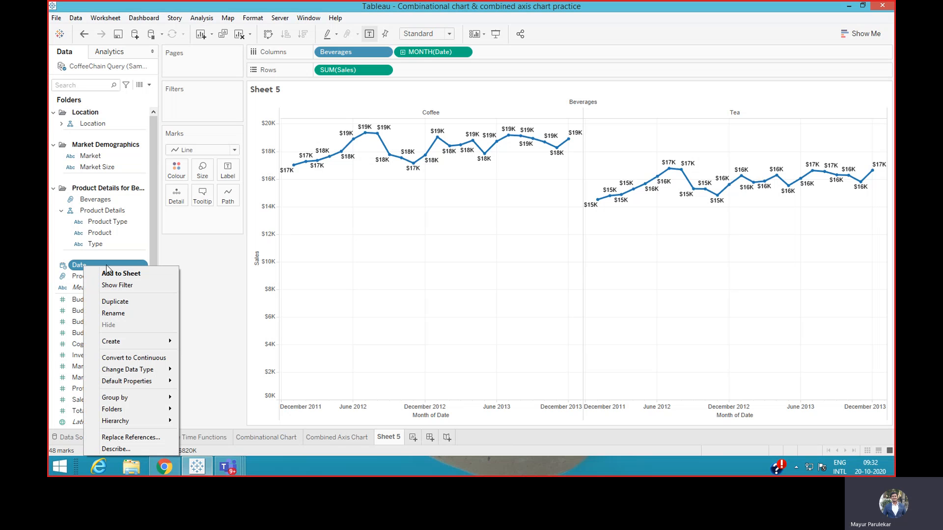
mouse_move(125, 341)
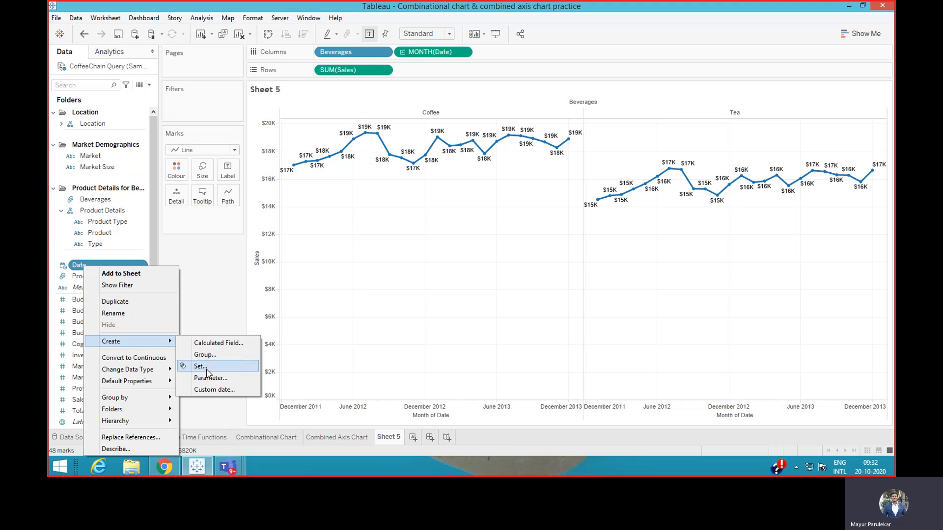
left_click(205, 390)
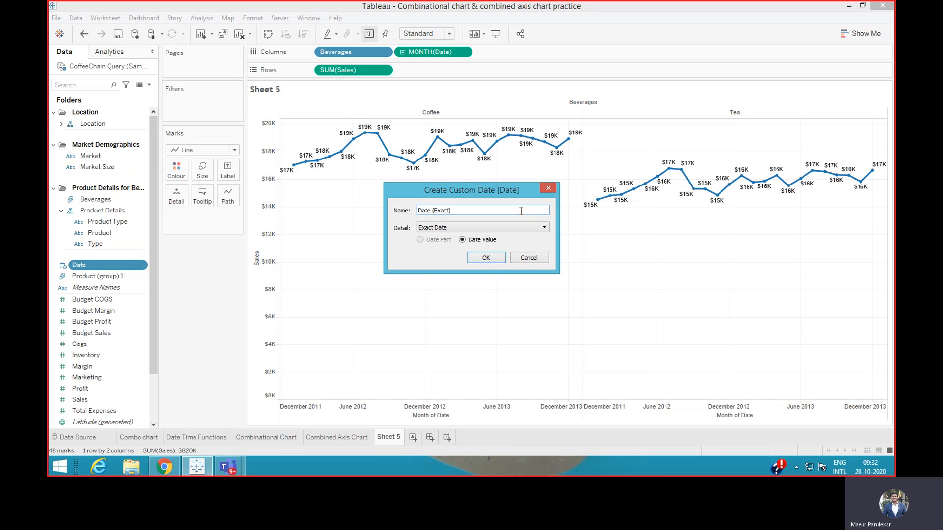
key("BackSpace")
key("BackSpace")
key("BackSpace")
key("BackSpace")
key("BackSpace")
key("BackSpace")
key("BackSpace")
type("Years")
left_click(544, 227)
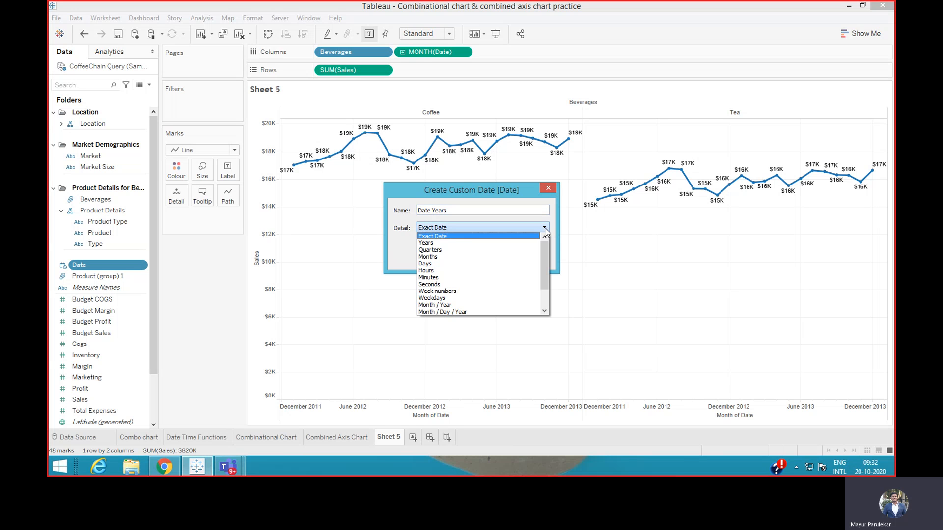
left_click(449, 243)
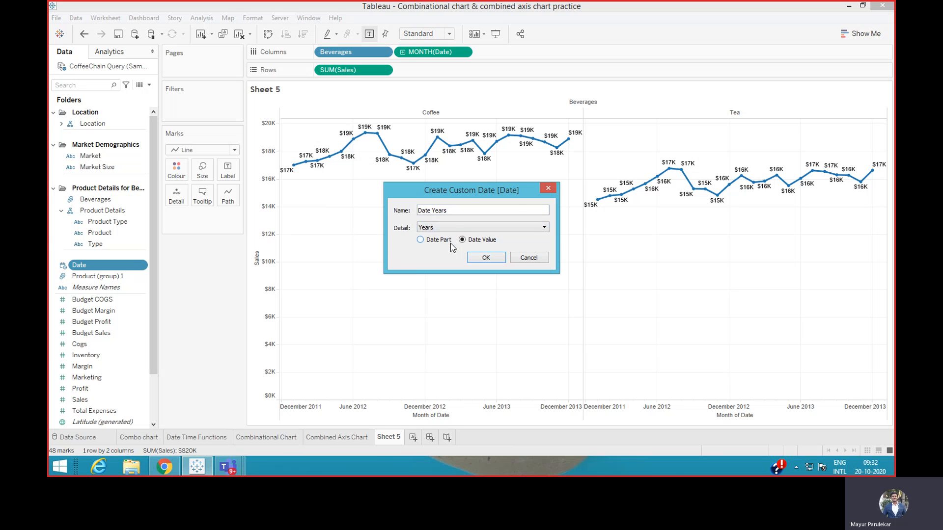
left_click(421, 240)
left_click(485, 257)
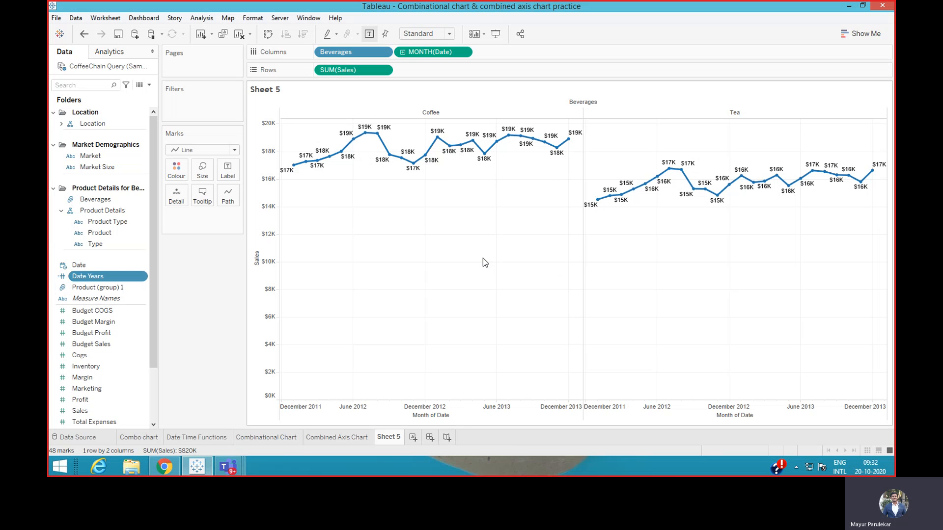
- Create a custom date from Date named Date (Years), with Years detail as a date value
right_click(84, 268)
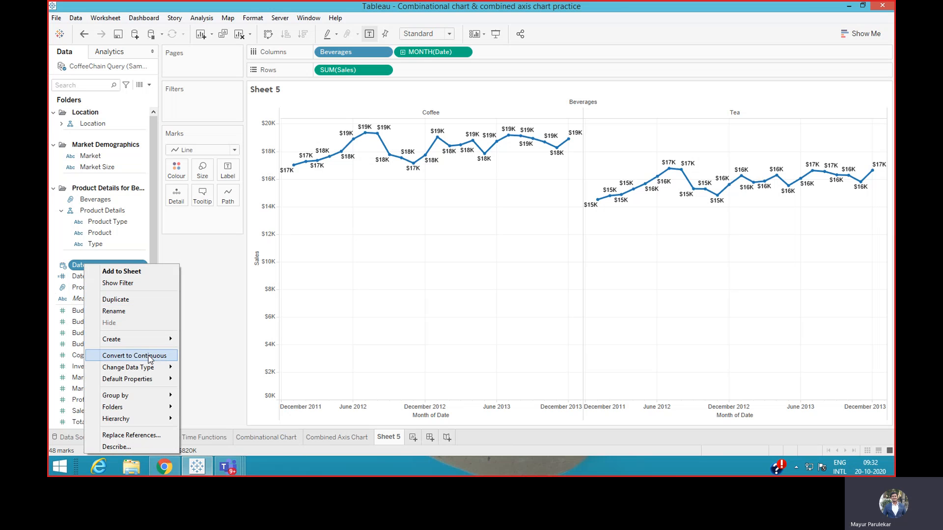
mouse_move(133, 344)
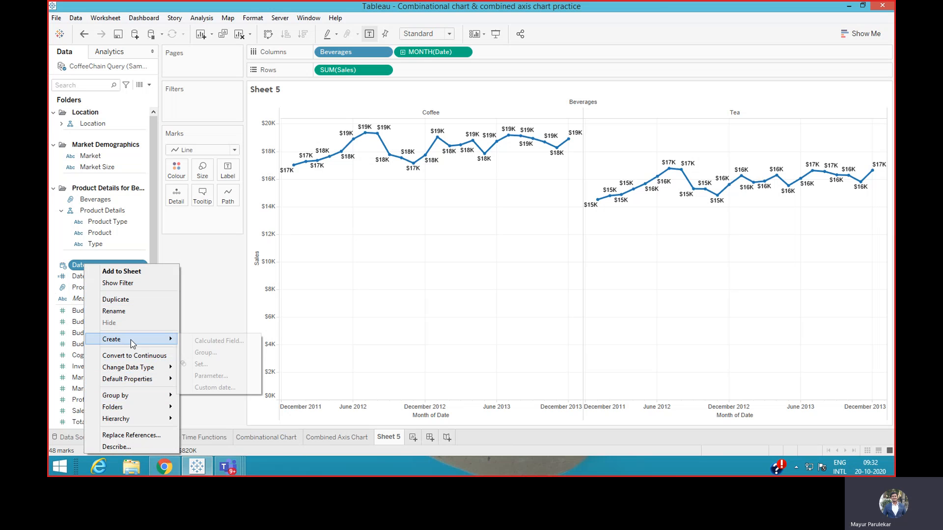
left_click(213, 388)
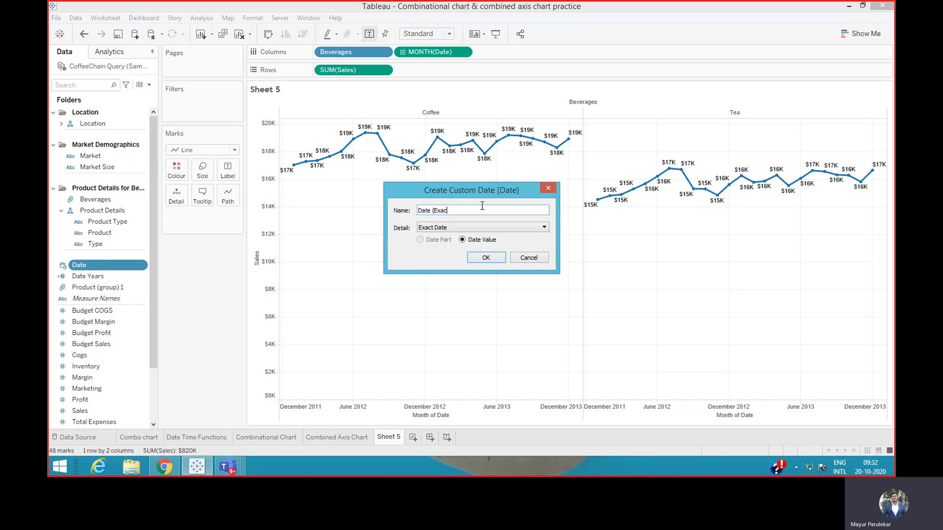
key("BackSpace")
key("BackSpace")
key("BackSpace")
key("BackSpace")
type("Years")
left_click(543, 227)
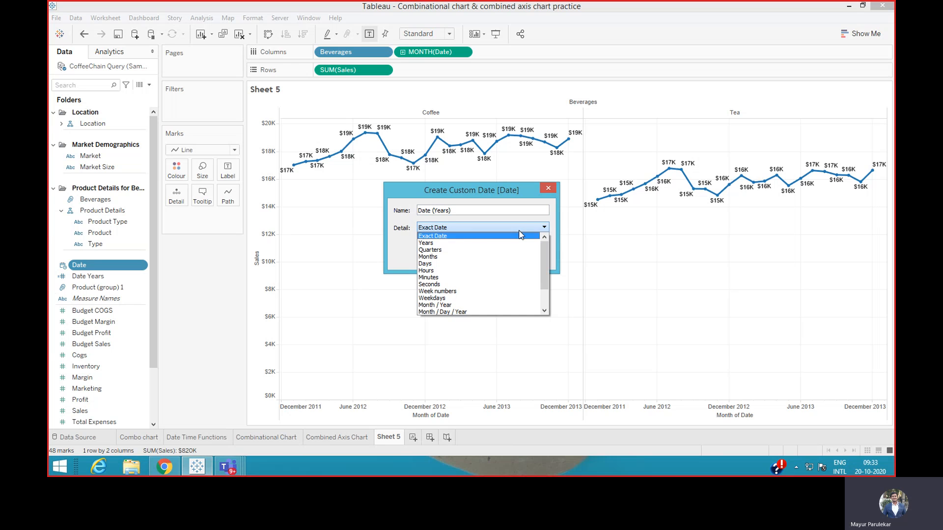
left_click(455, 243)
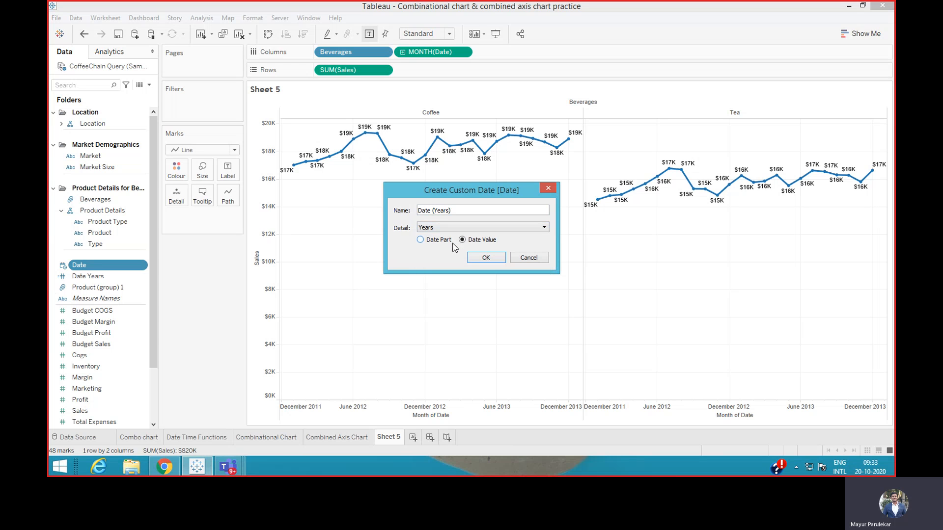
left_click(483, 259)
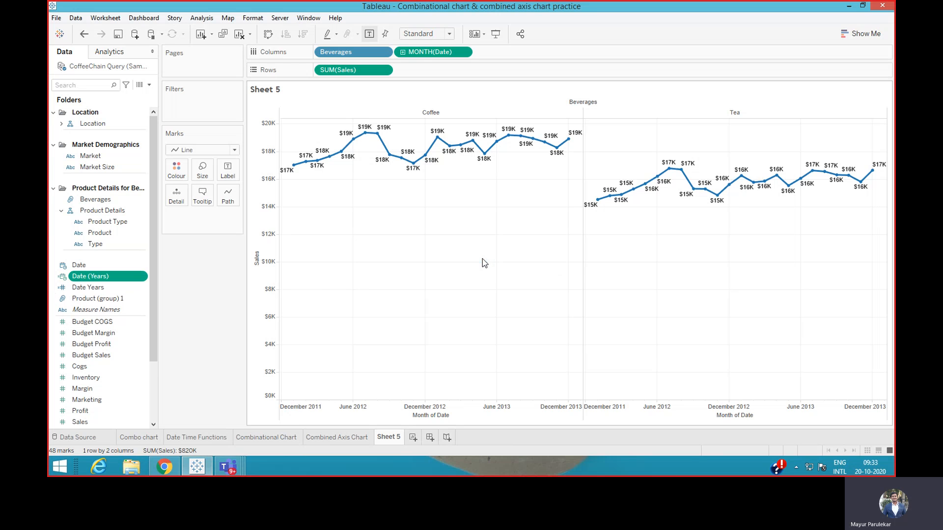
- Start another custom date from Date, enter the name Date Months and set its detail to Quarters
right_click(86, 267)
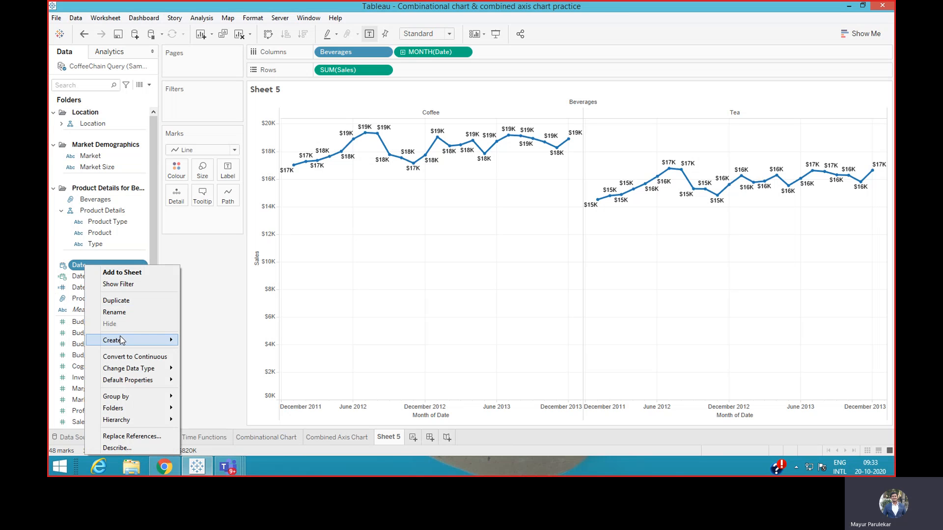
mouse_move(172, 338)
left_click(211, 388)
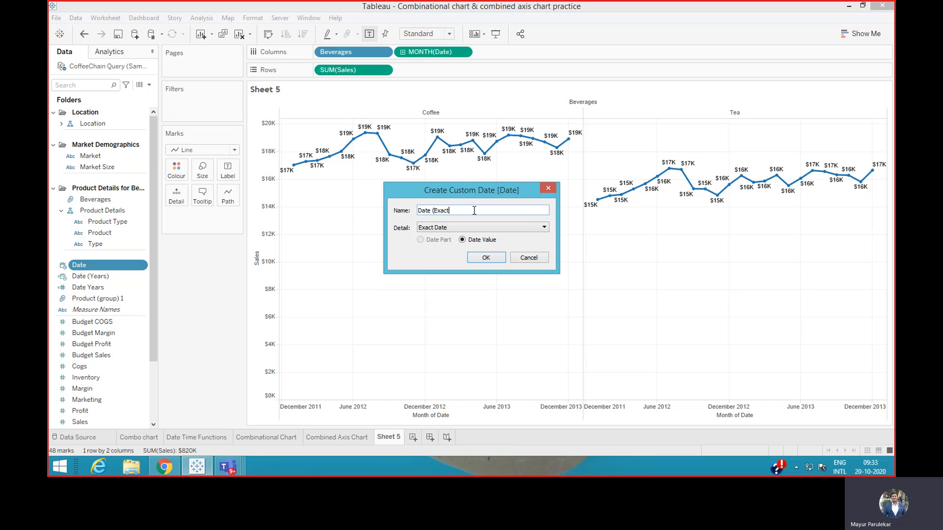
key("BackSpace")
key("BackSpace")
key("BackSpace")
key("BackSpace")
key("BackSpace")
key("BackSpace")
type("Months")
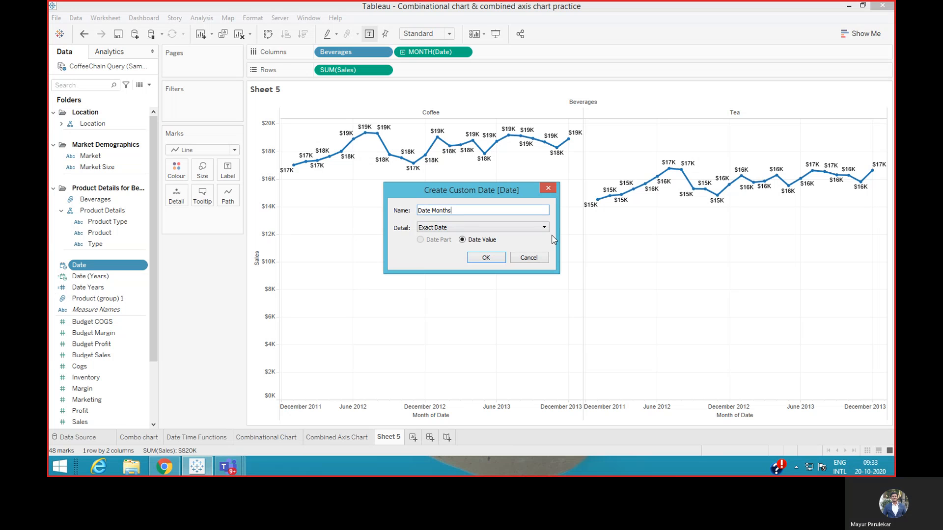
left_click(544, 227)
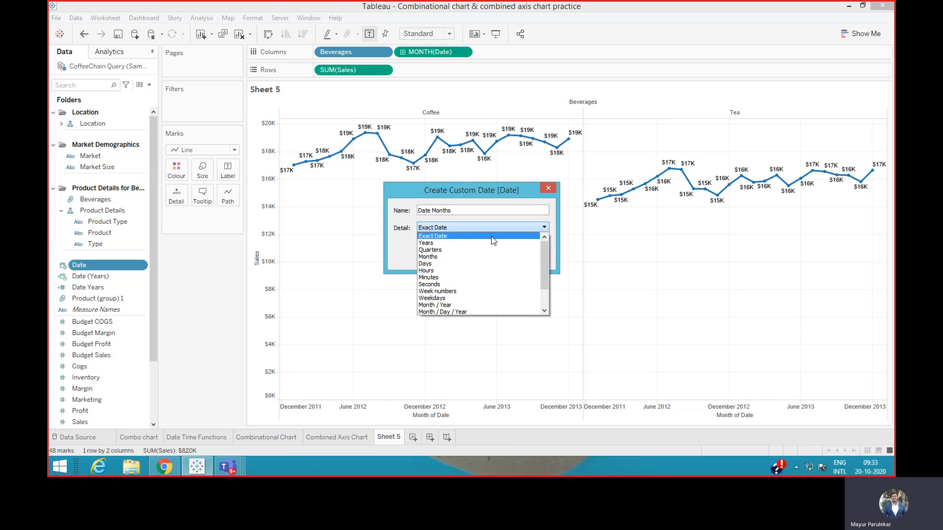
left_click(450, 250)
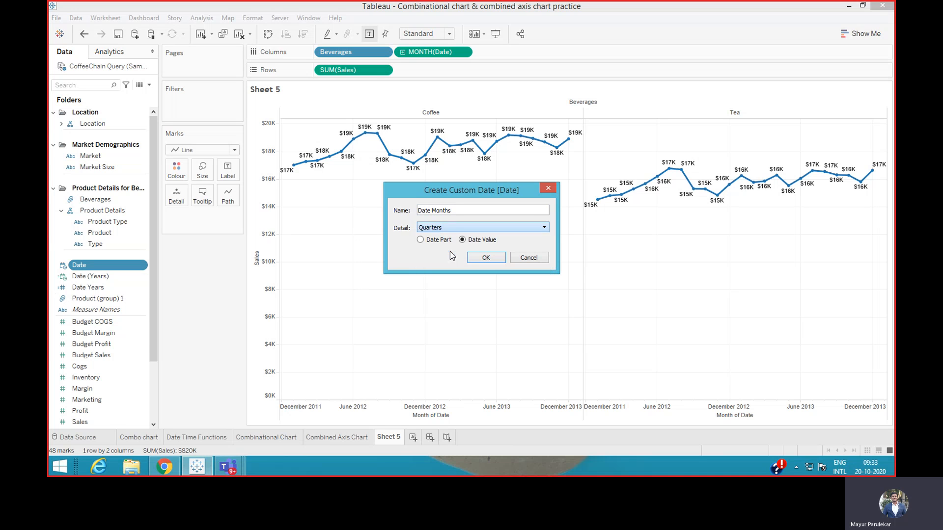
- Rename the custom date to Date Quarters and create it as a date part
left_click(459, 210)
key("BackSpace")
key("BackSpace")
key("BackSpace")
key("BackSpace")
key("BackSpace")
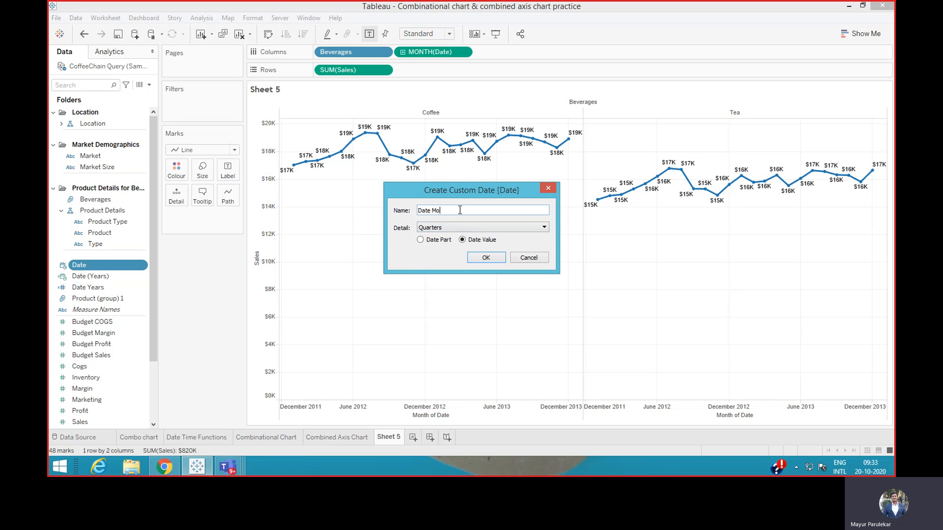
type("Qua")
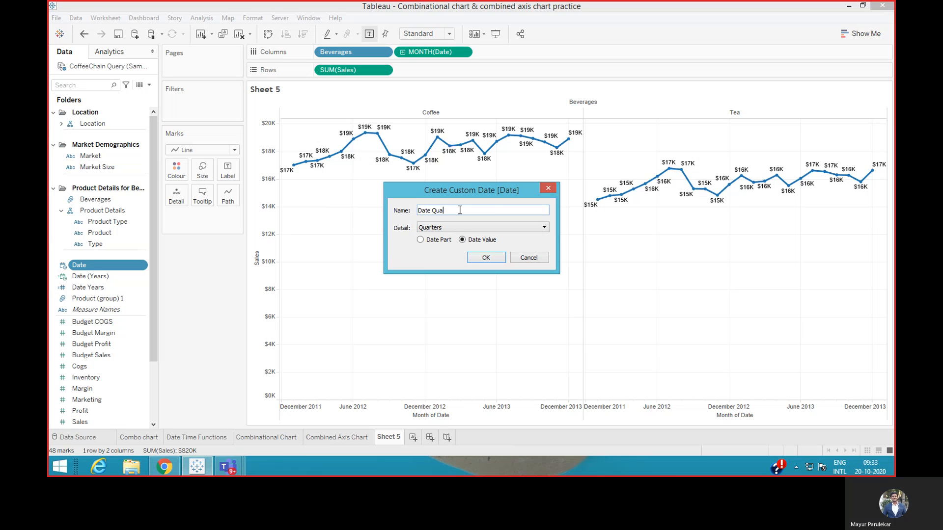
type("trters")
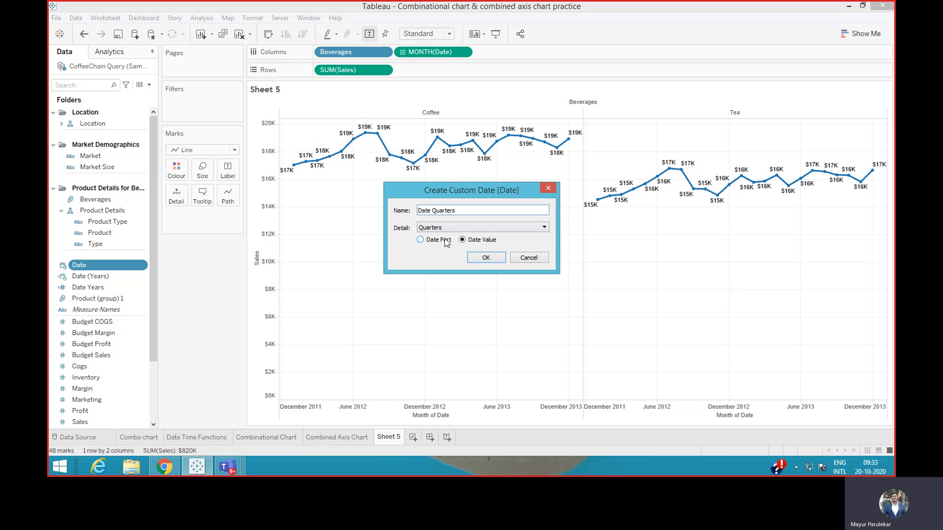
left_click(424, 240)
left_click(497, 257)
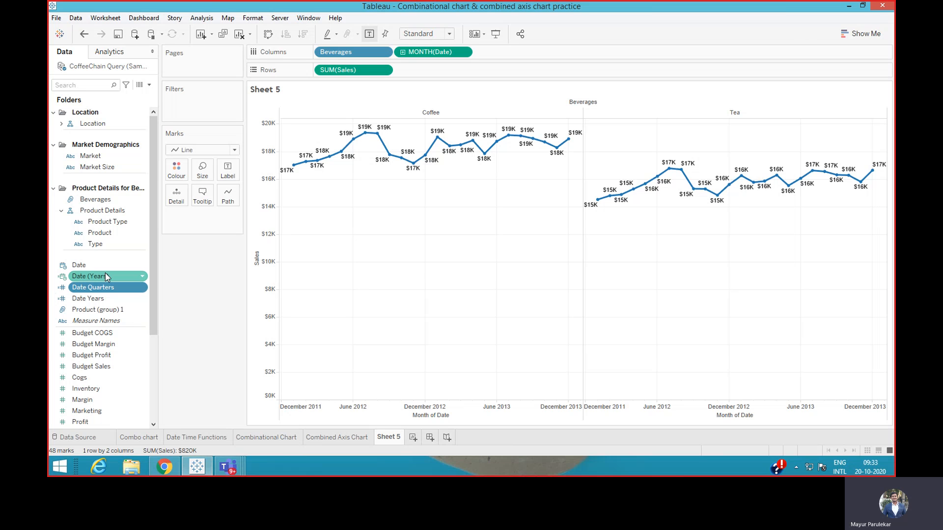
- Create a custom date from Date named Date (Quarters), with Quarters detail as a date value
right_click(78, 266)
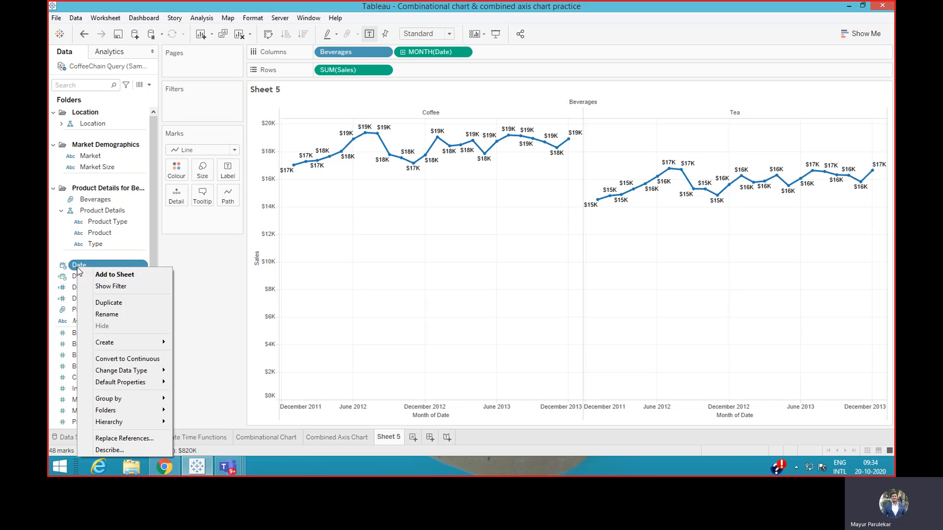
mouse_move(113, 342)
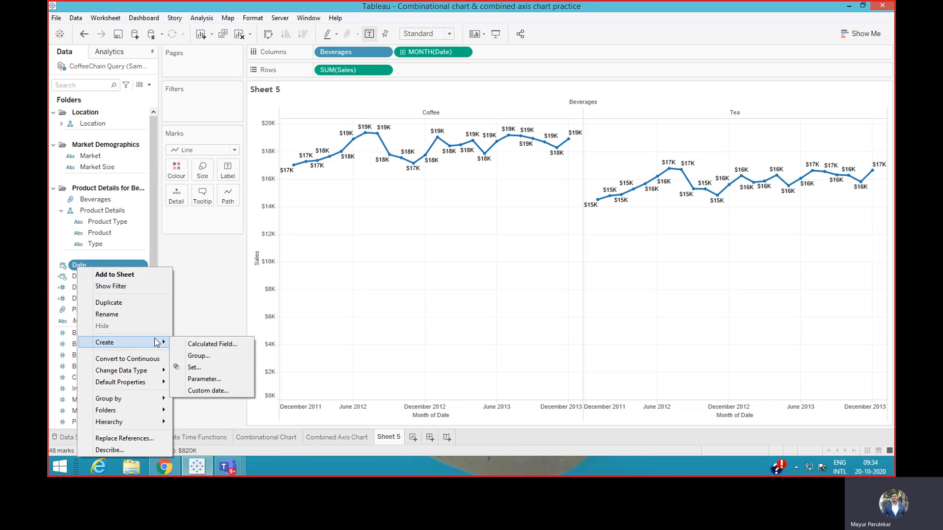
left_click(203, 392)
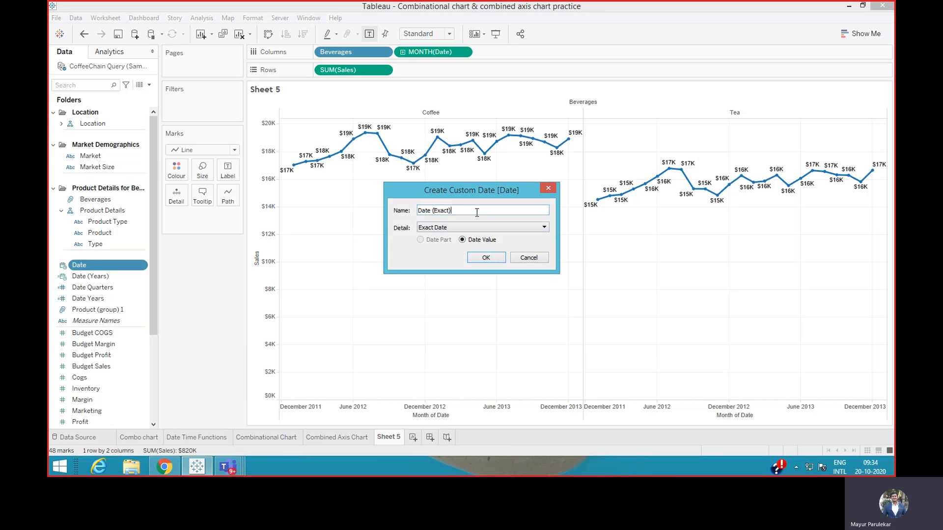
key("BackSpace")
key("BackSpace")
key("BackSpace")
key("BackSpace")
key("BackSpace")
key("BackSpace")
type("Mon")
key("BackSpace")
key("BackSpace")
key("BackSpace")
left_click(456, 229)
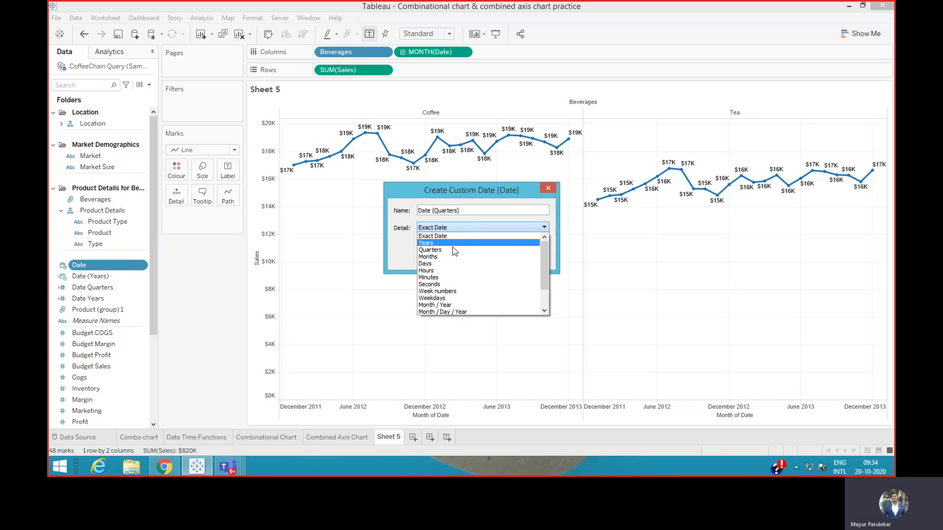
left_click(423, 242)
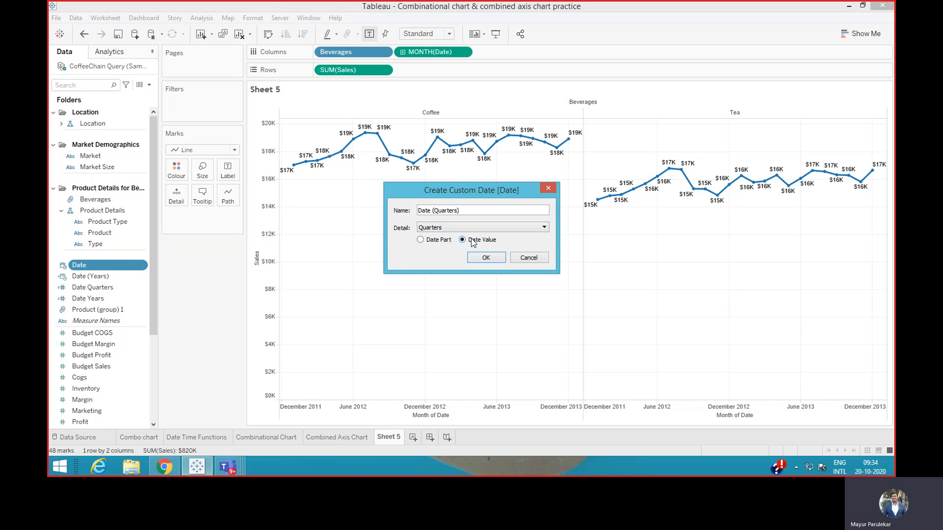
left_click(483, 259)
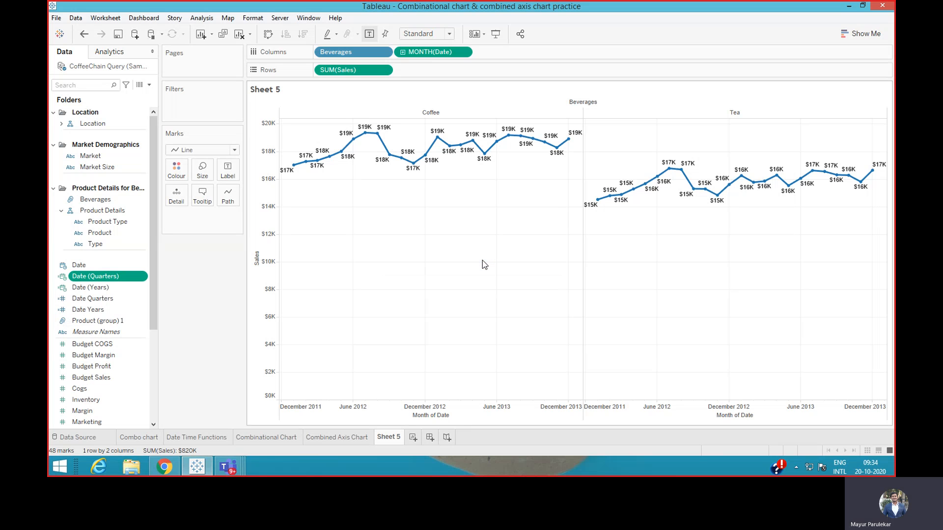
- Create a custom date from Date named Date Months, with Months detail as a date part
right_click(90, 265)
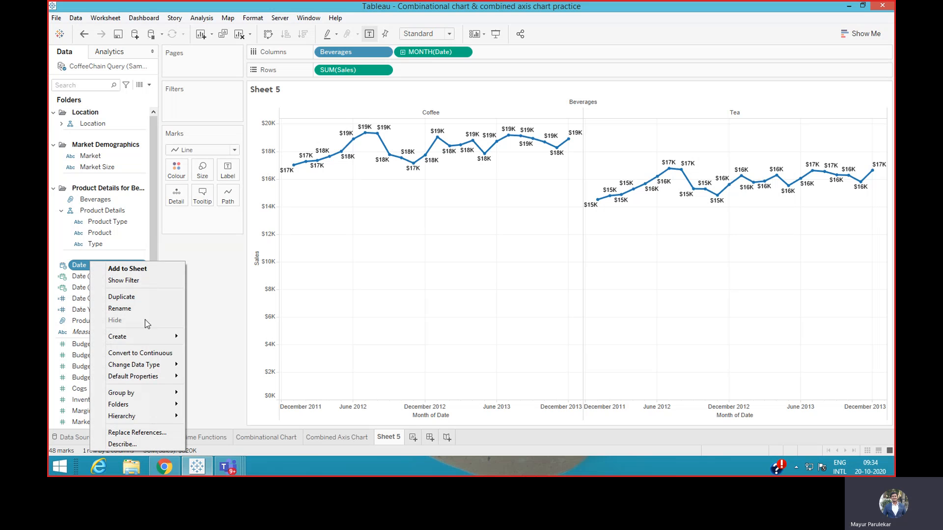
mouse_move(145, 337)
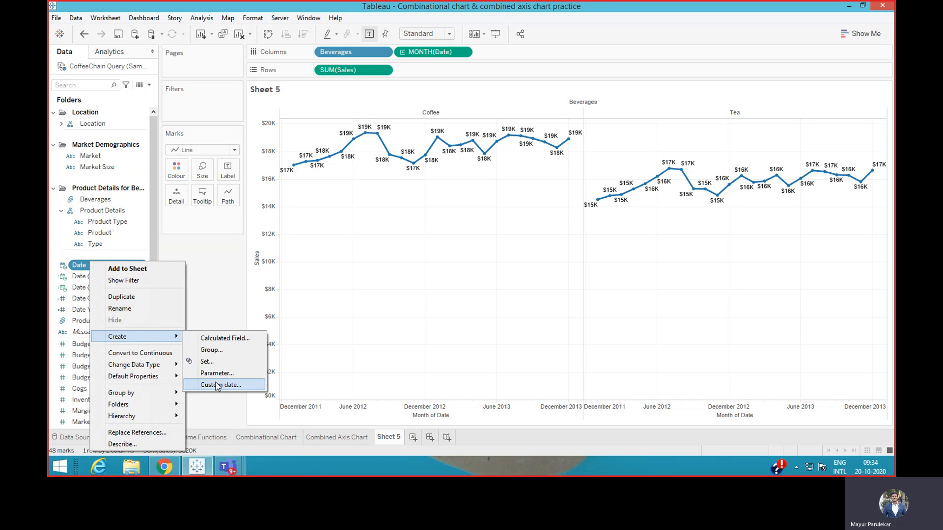
left_click(217, 385)
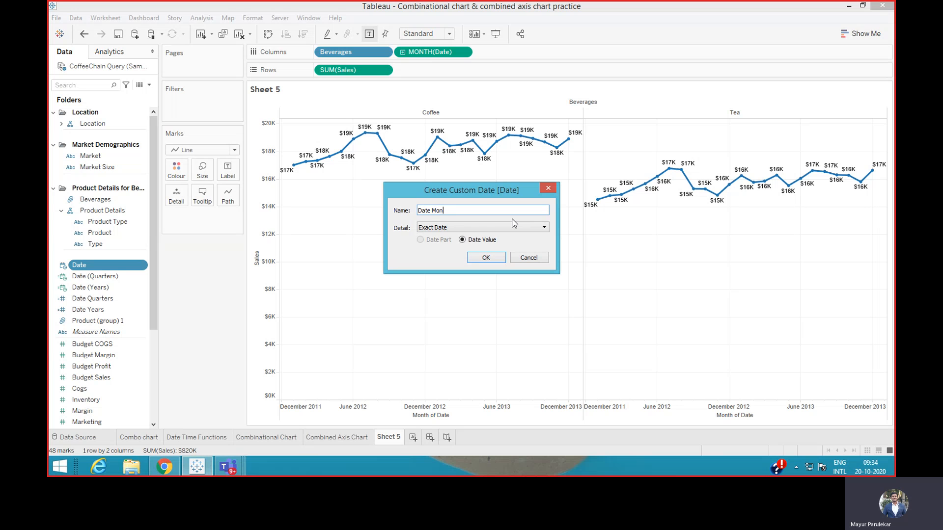
left_click(502, 228)
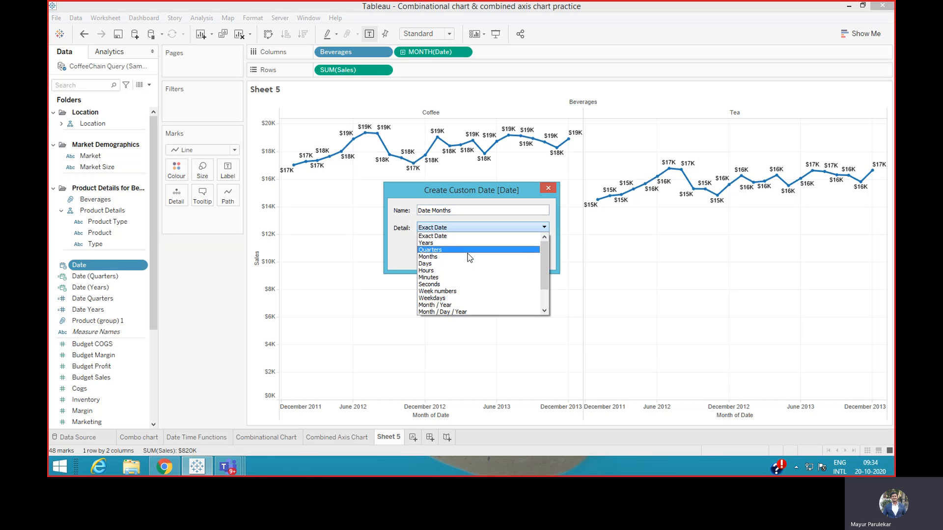
left_click(462, 257)
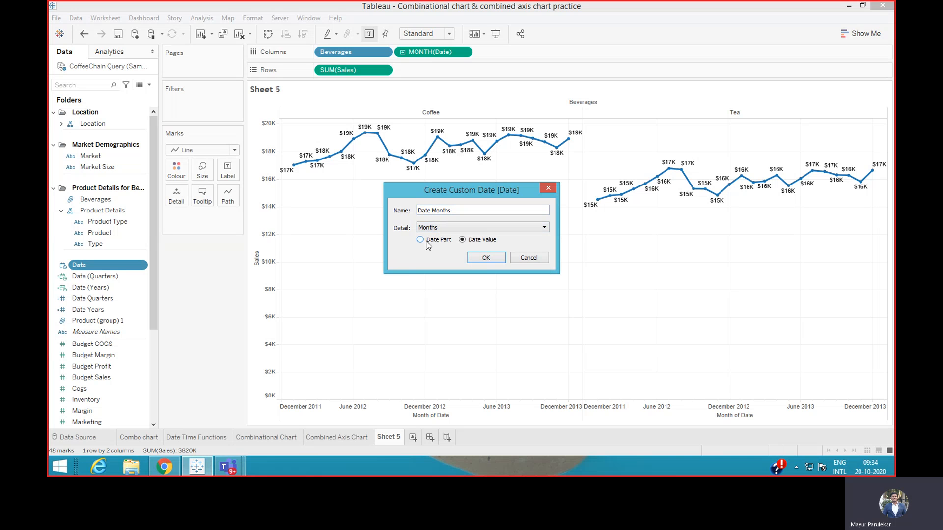
left_click(485, 258)
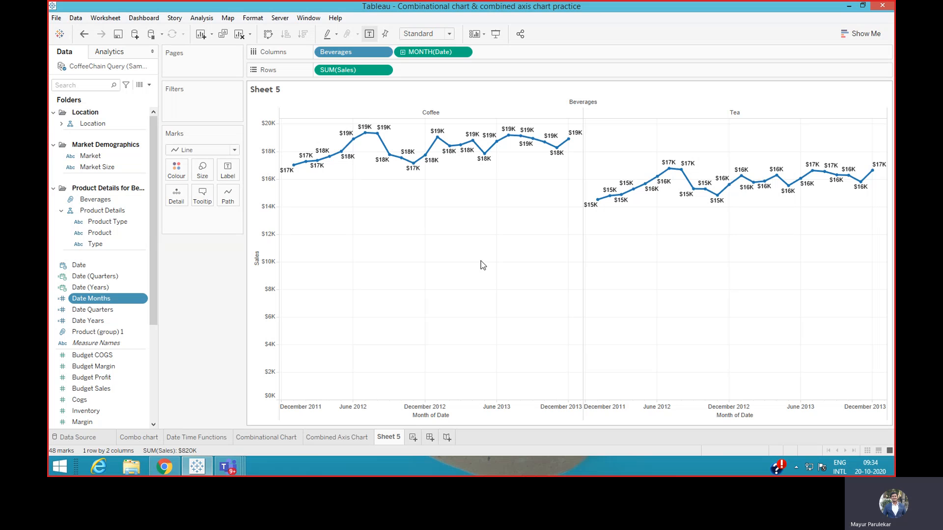
- Create a custom date from Date named Date (Months), with Months detail as a date value
right_click(105, 266)
mouse_move(120, 342)
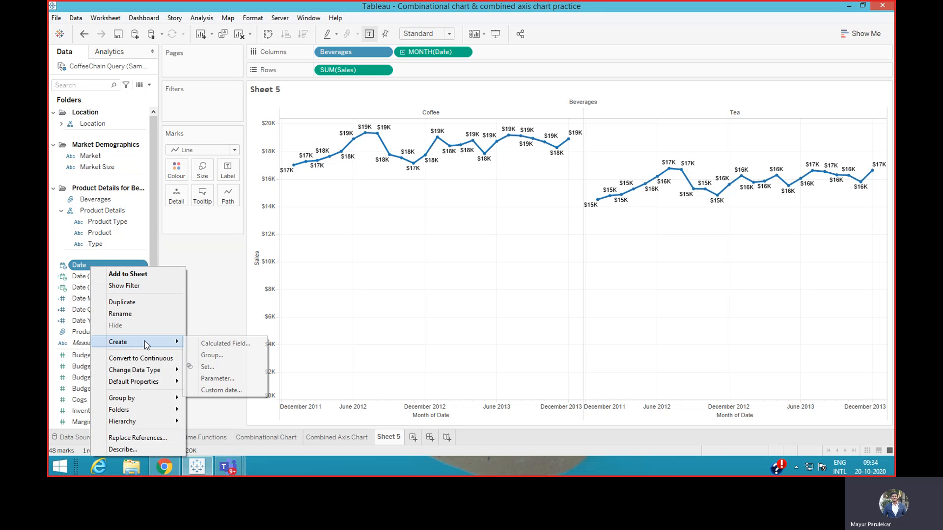
left_click(211, 390)
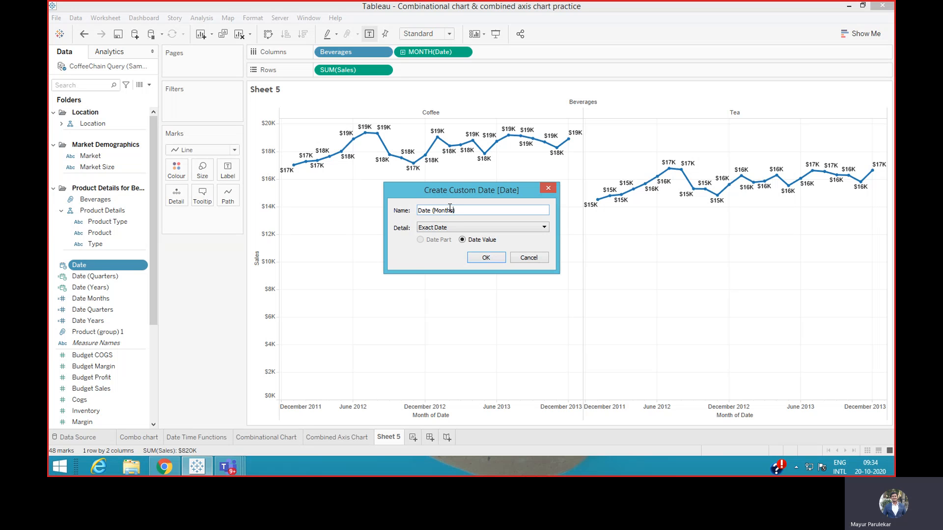
left_click(445, 228)
left_click(442, 255)
left_click(484, 257)
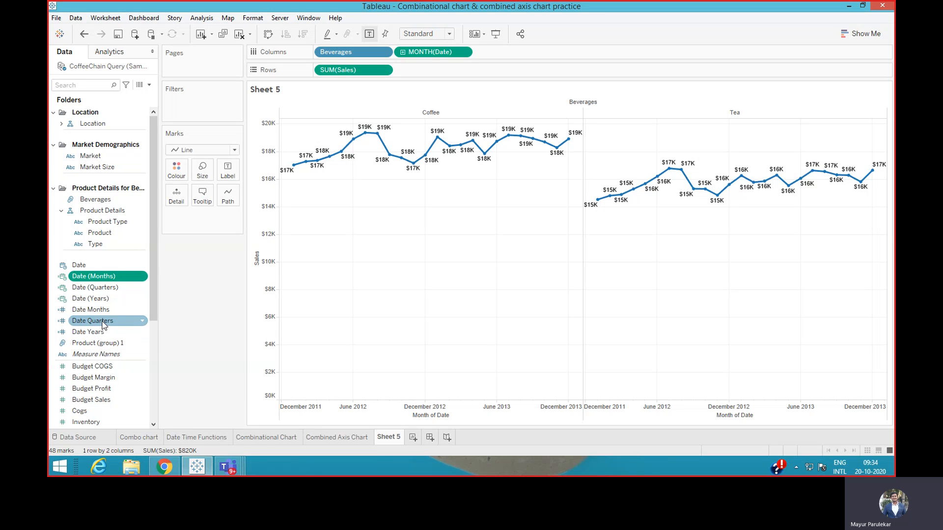
- Group Date Years, Date Quarters and Date Months, in that order, into a hierarchy named Date Discrete and collapse it
left_click_drag(103, 324, 98, 331)
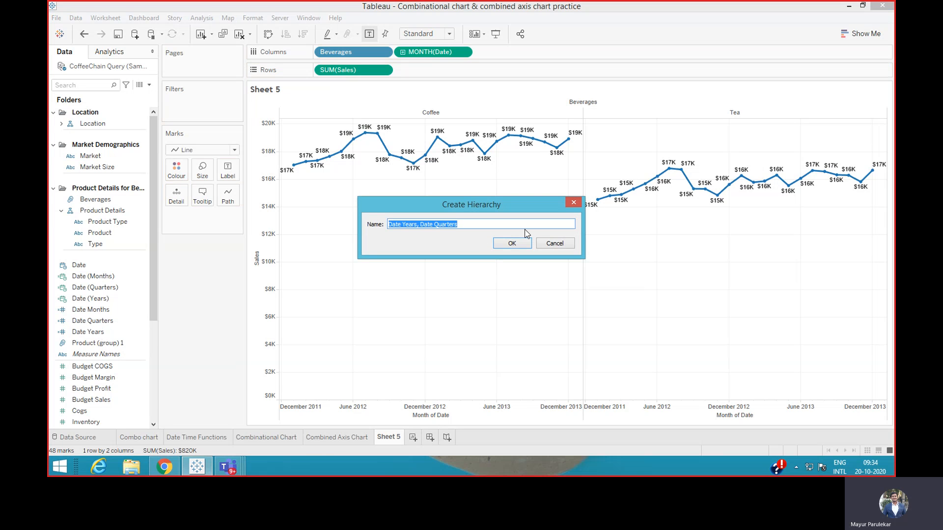
key("BackSpace")
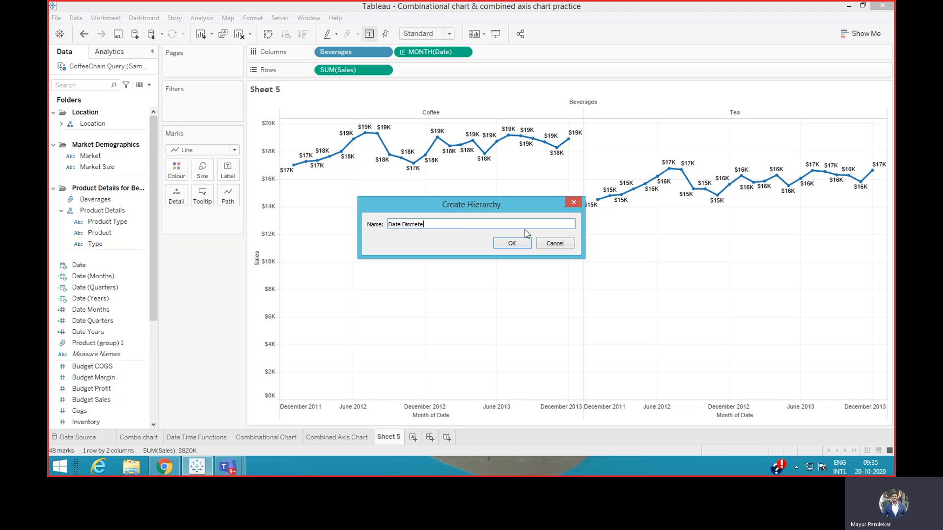
type("Date Discrete")
left_click(512, 243)
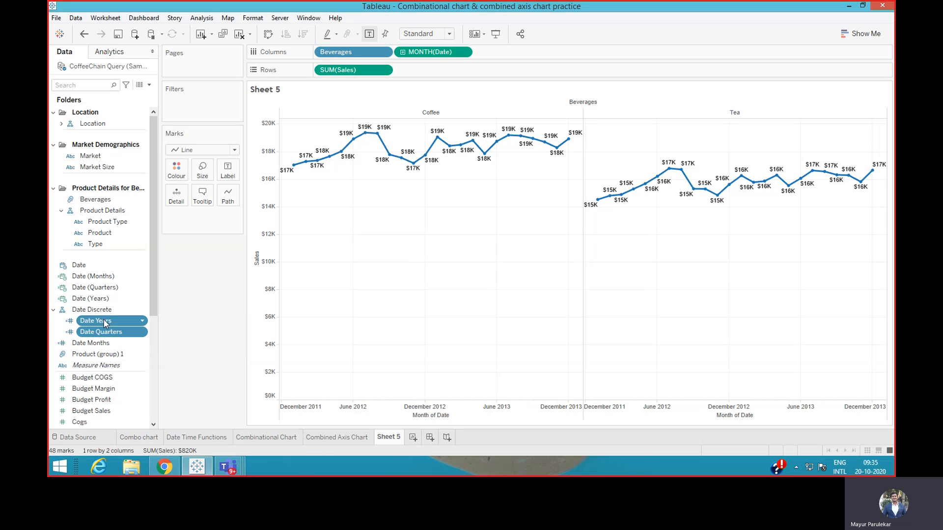
left_click(90, 348)
left_click_drag(90, 348, 98, 337)
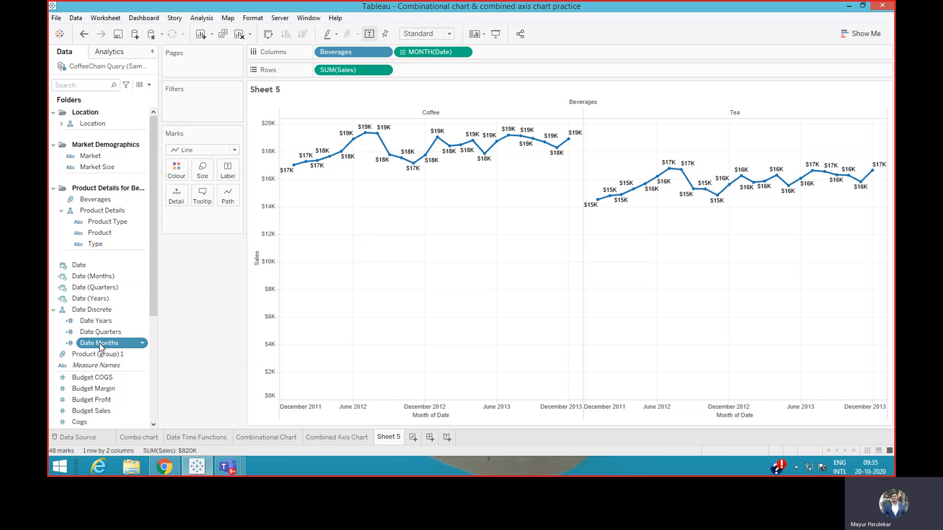
left_click(54, 310)
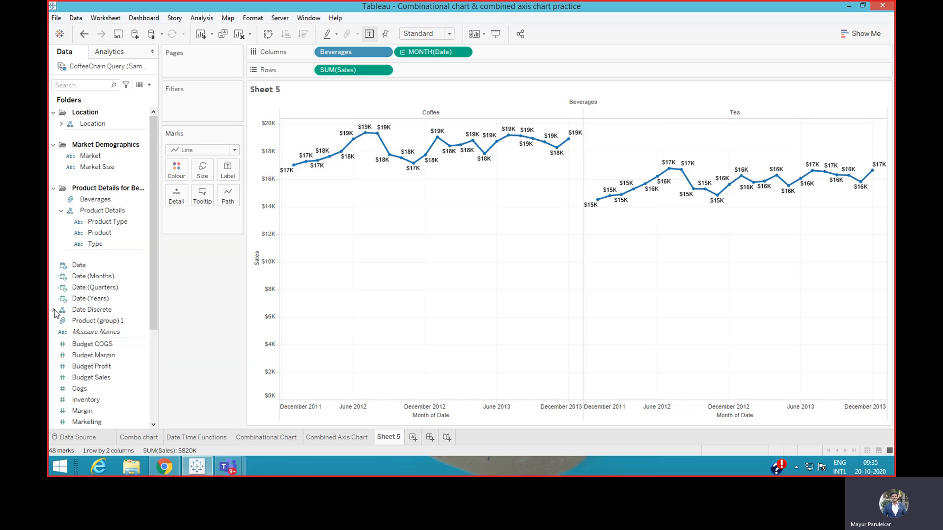
- Group Date (Years), Date (Quarters) and Date (Months), in that order, into a hierarchy named Date Continuous and collapse it
left_click(99, 288)
left_click_drag(99, 287, 99, 300)
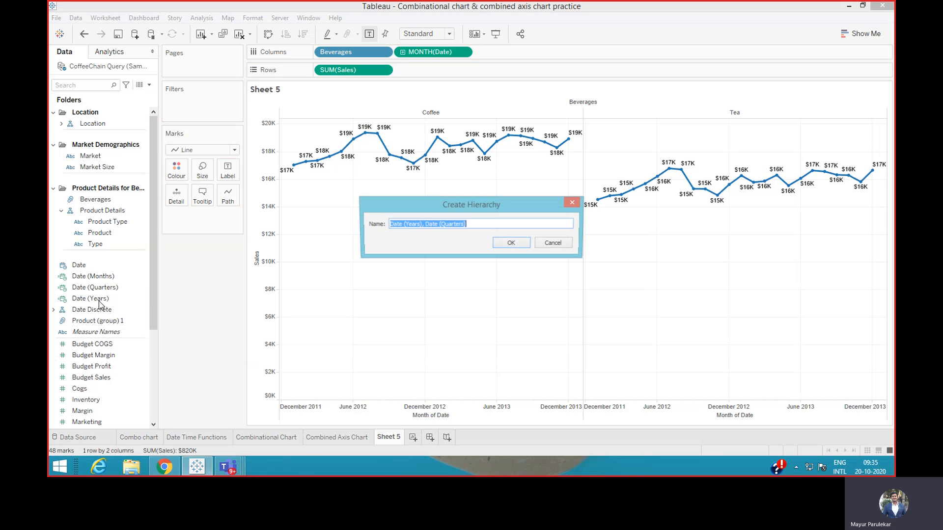
key("BackSpace")
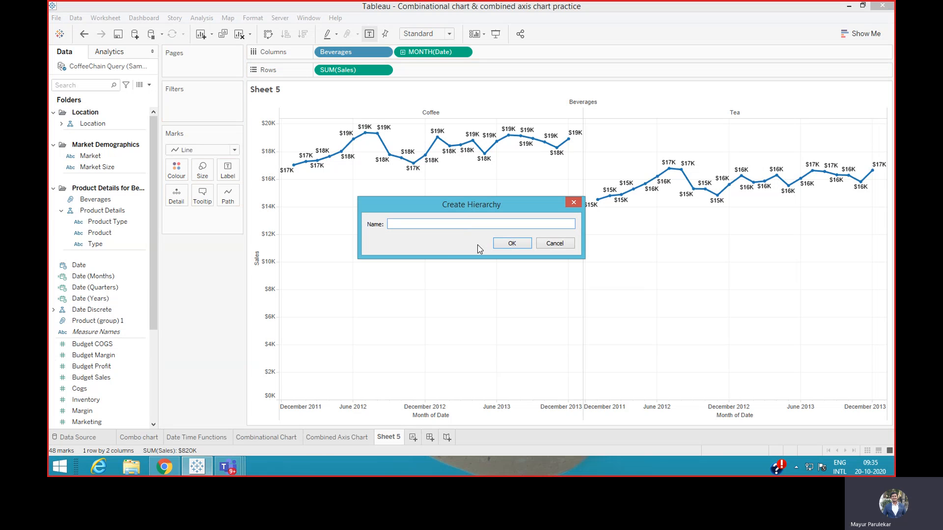
type("Date Continuous")
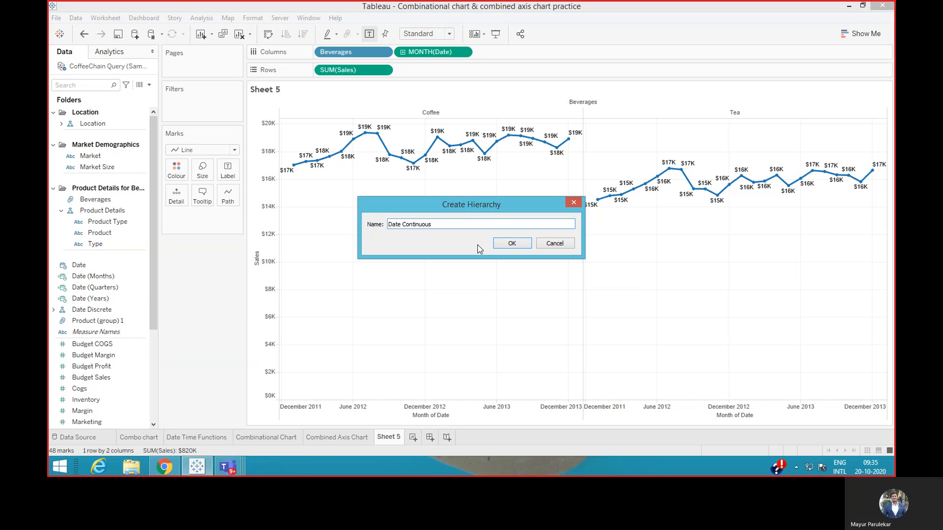
left_click(511, 244)
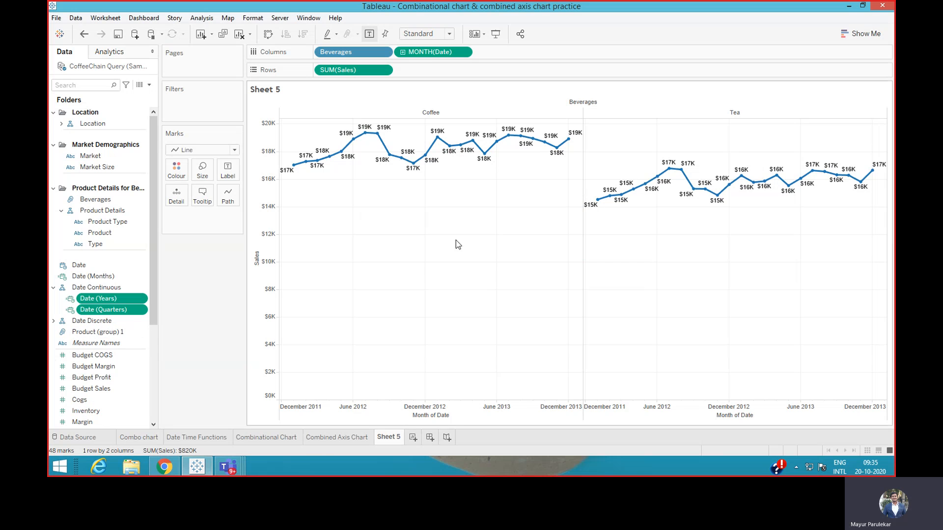
left_click_drag(86, 280, 99, 317)
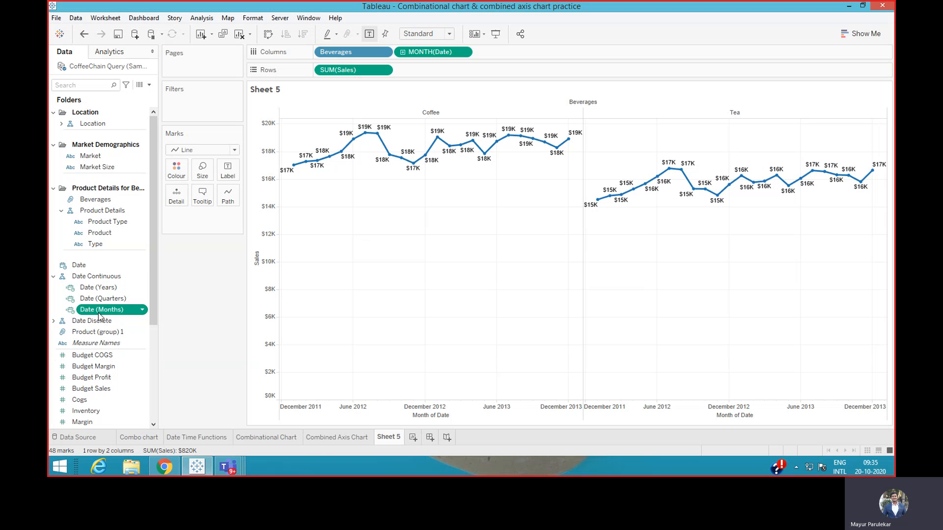
left_click(53, 276)
- Create a folder named Date Folder for the Date field
left_click(96, 267)
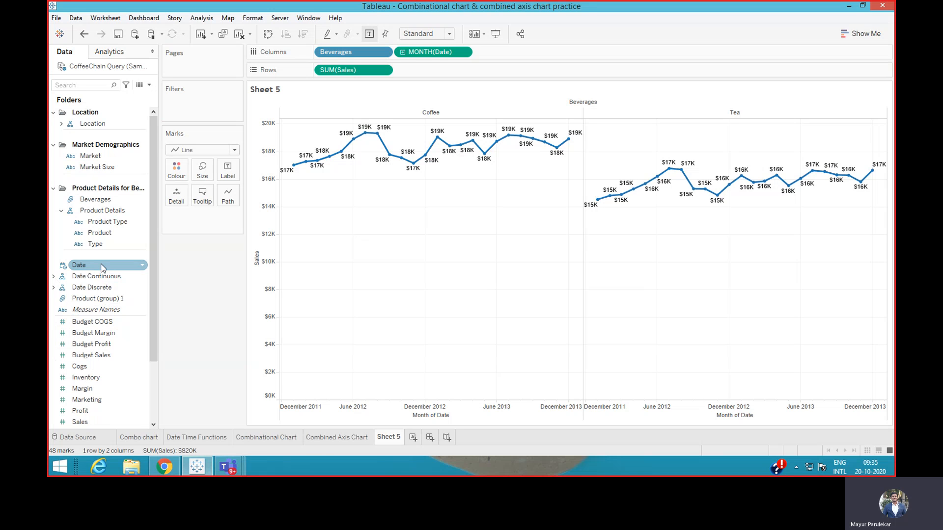
right_click(104, 268)
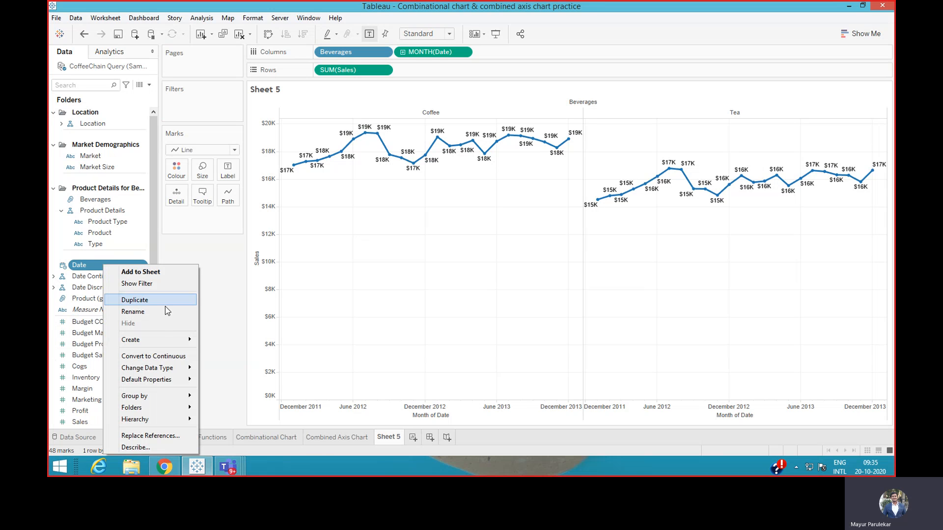
mouse_move(187, 338)
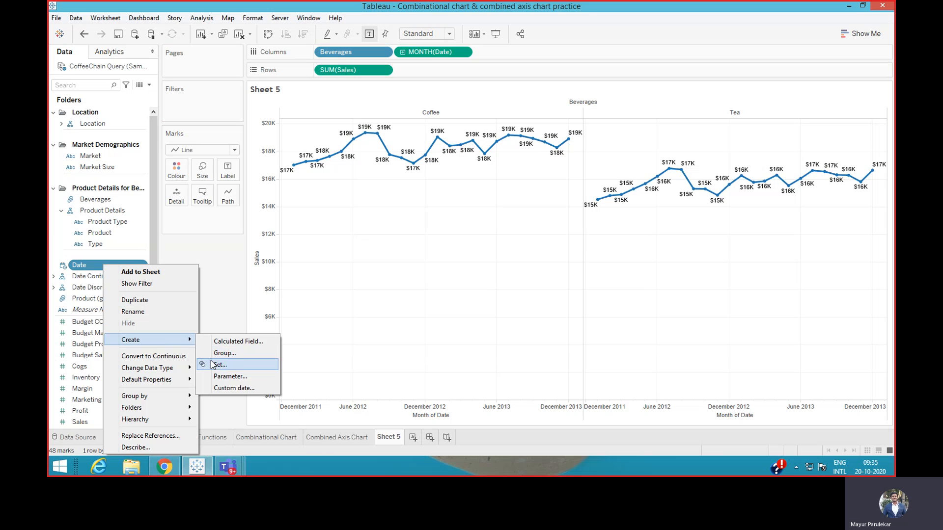
mouse_move(137, 408)
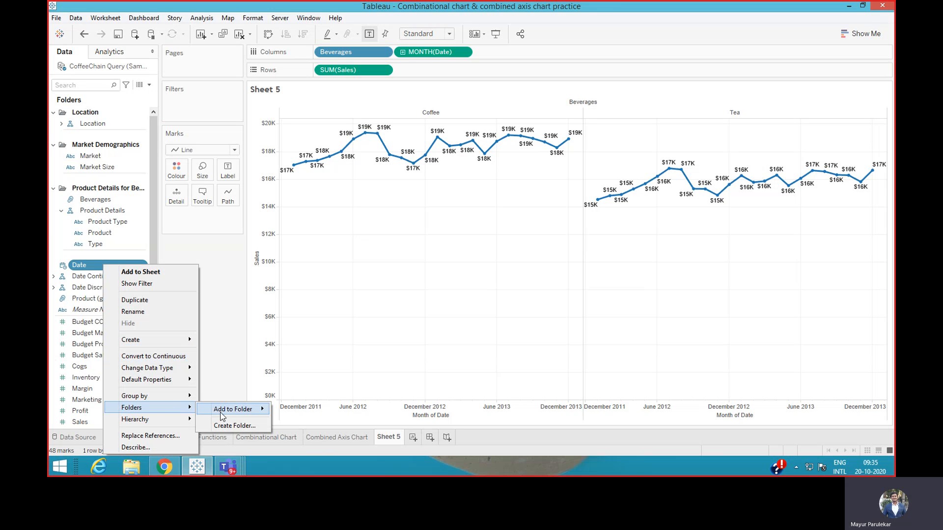
left_click(226, 425)
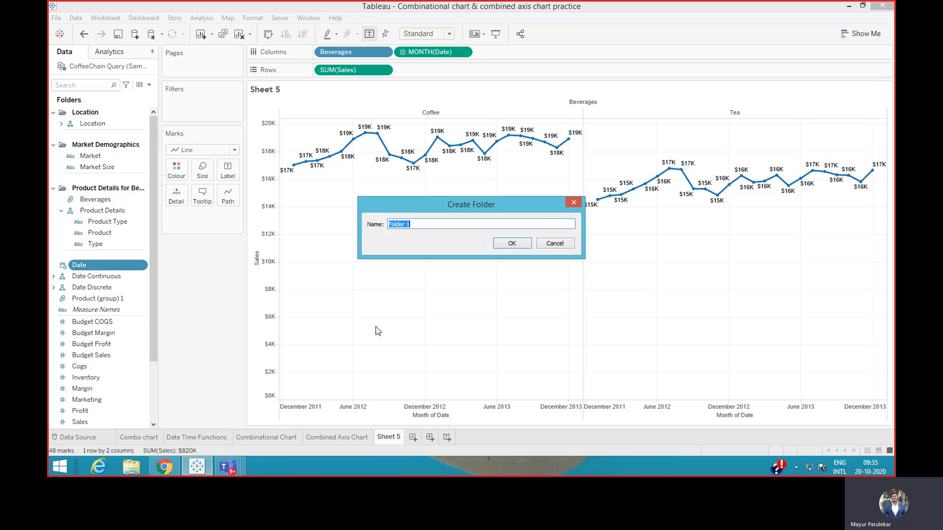
type("Date Folder")
left_click(513, 243)
left_click(98, 298)
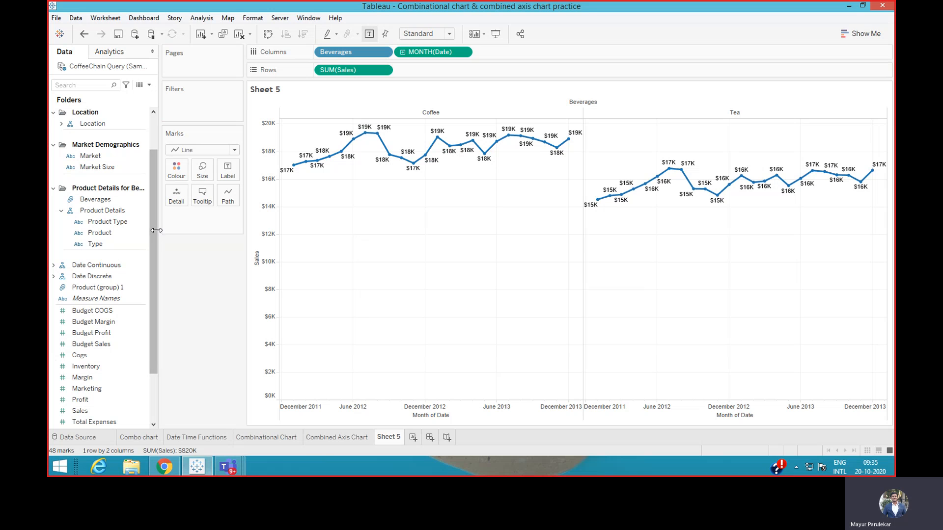
left_click_drag(153, 234, 158, 183)
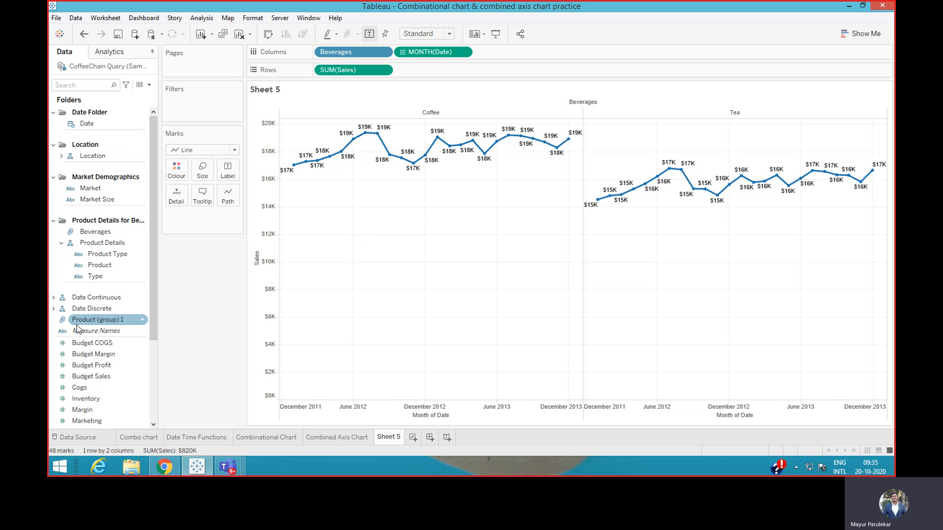
- Move the Date Continuous and Date Discrete hierarchies into Date Folder
left_click(79, 298)
left_click_drag(79, 298, 76, 119)
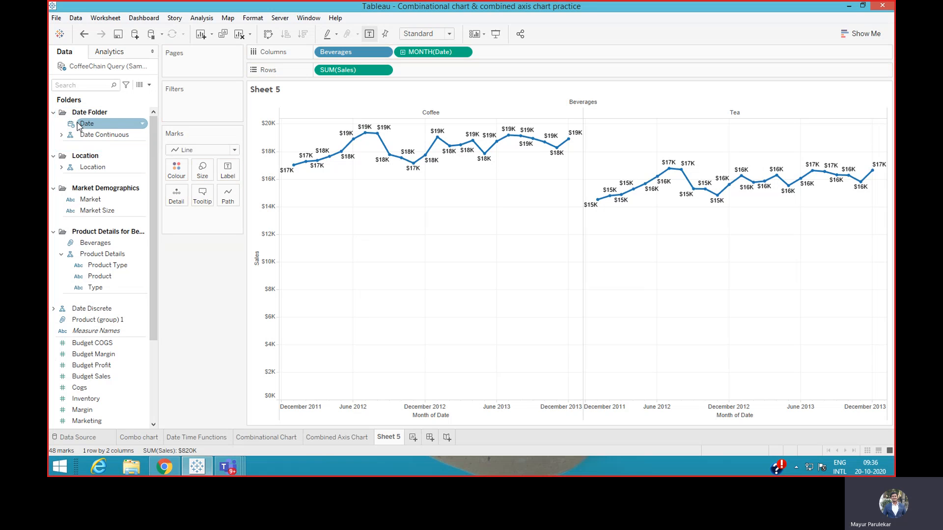
left_click(79, 387)
left_click(89, 309)
left_click_drag(89, 309, 91, 140)
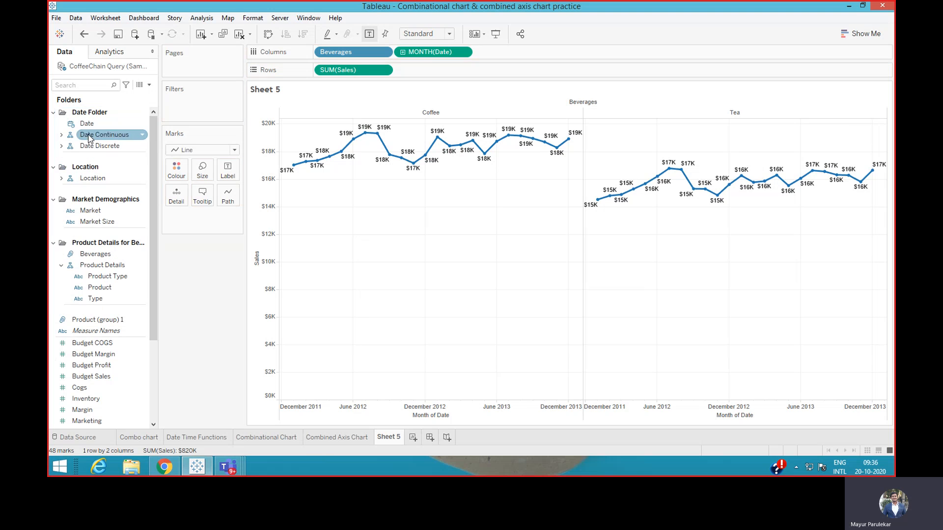
- Collapse Date Folder and the Location, Market Demographics and Product Details folders in the field list
left_click(54, 113)
left_click(53, 126)
left_click(53, 141)
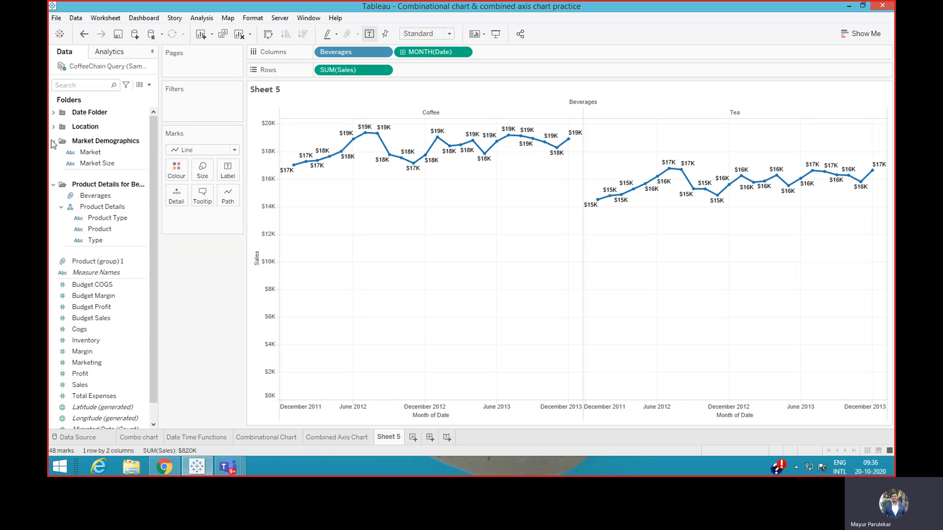
left_click(53, 155)
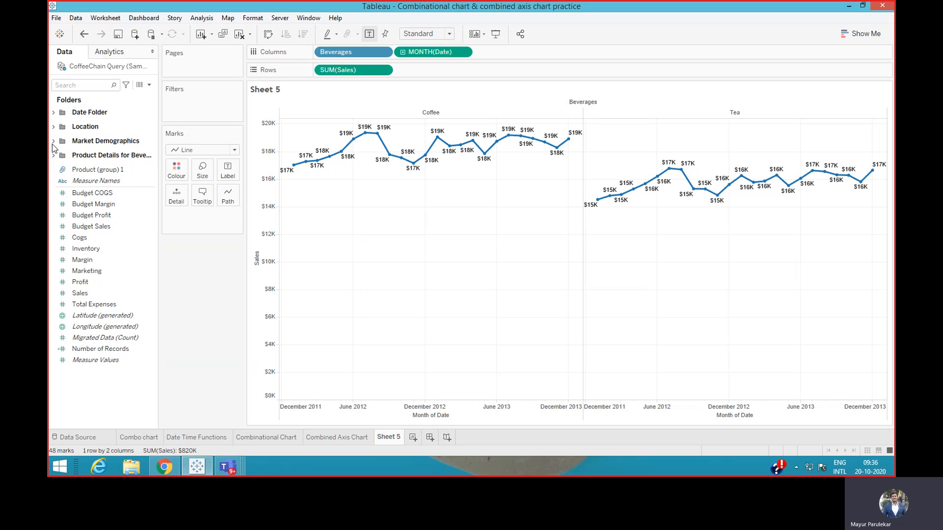
- Expand Date Folder and both of its hierarchies to review the continuous and discrete date fields
left_click(54, 112)
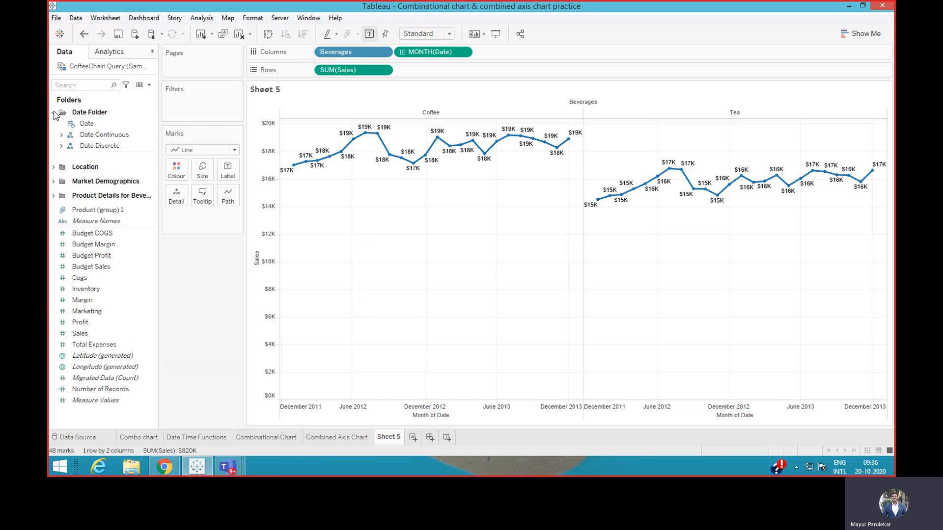
left_click(62, 135)
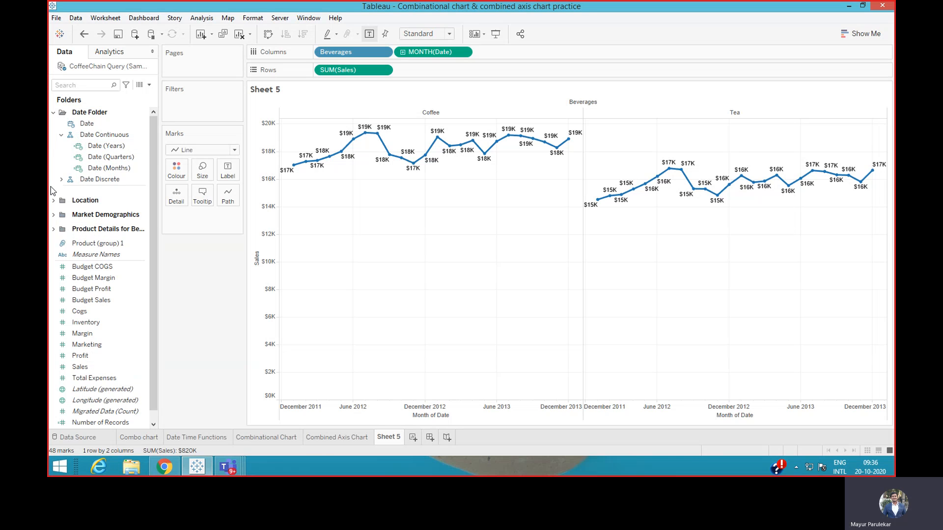
left_click(60, 180)
left_click(98, 213)
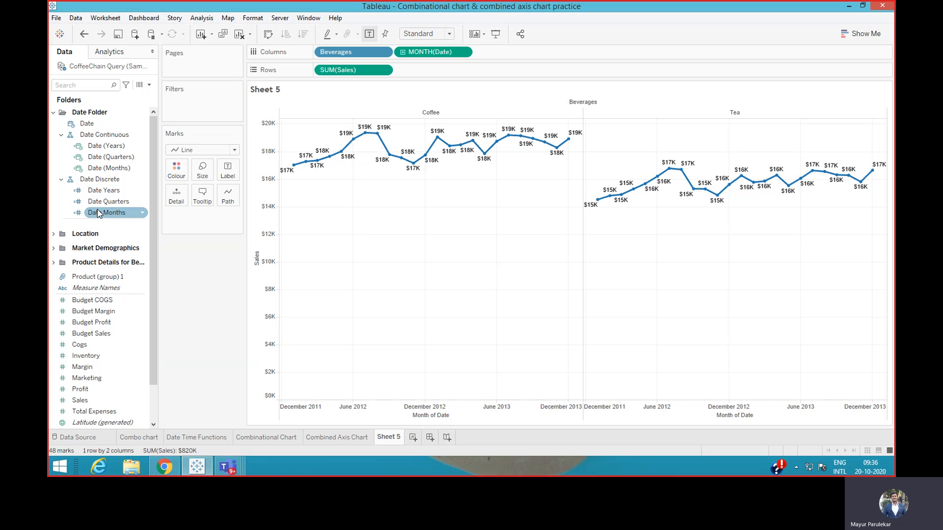
left_click_drag(99, 214, 353, 279)
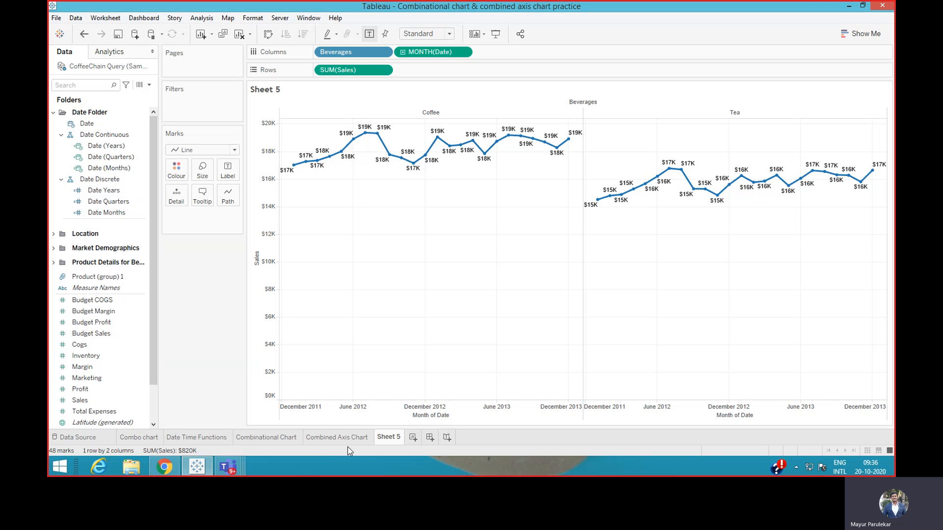
mouse_move(375, 441)
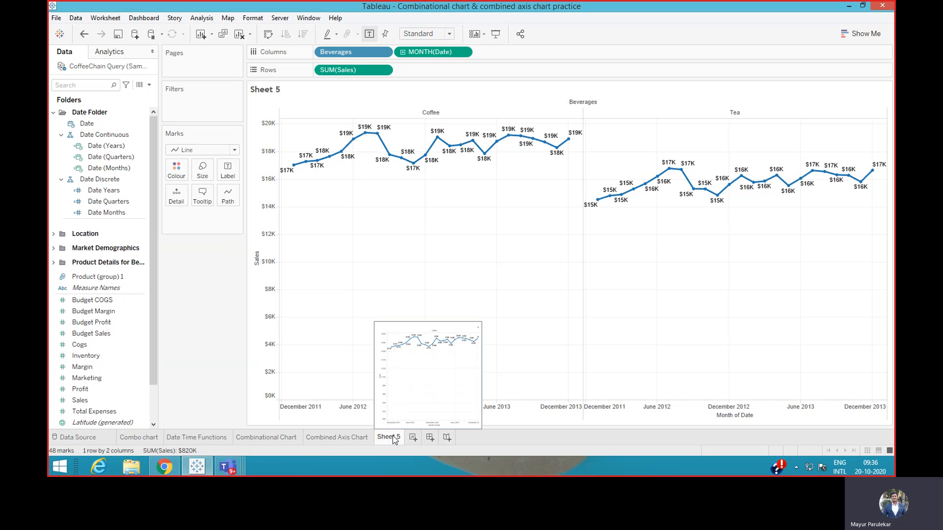
mouse_move(239, 470)
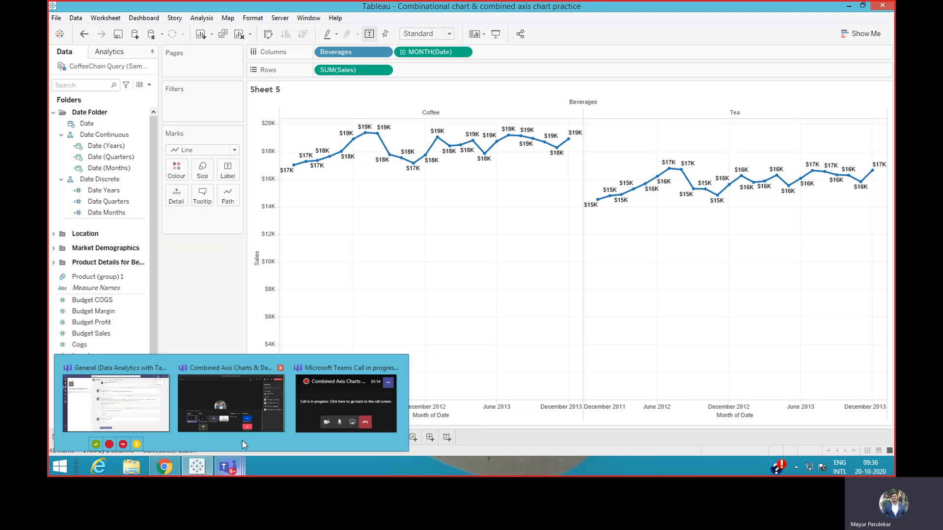
mouse_move(335, 385)
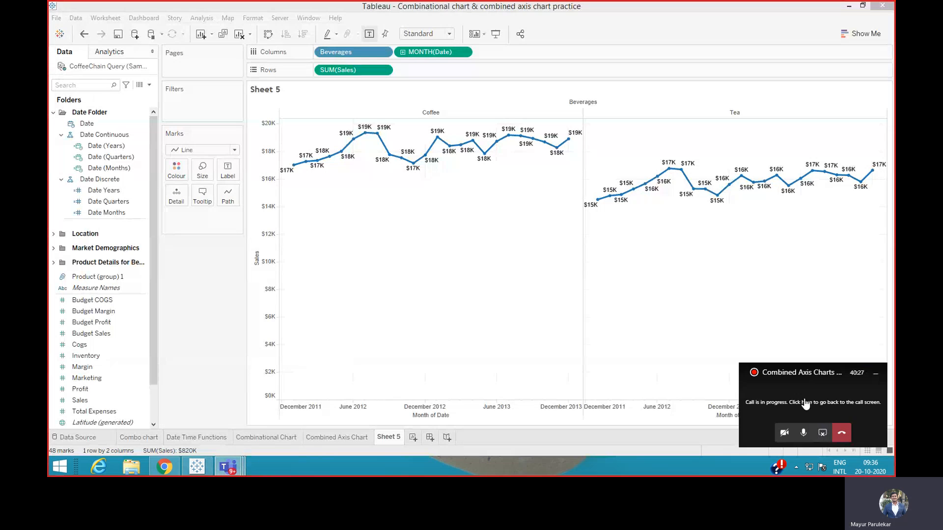
left_click(805, 403)
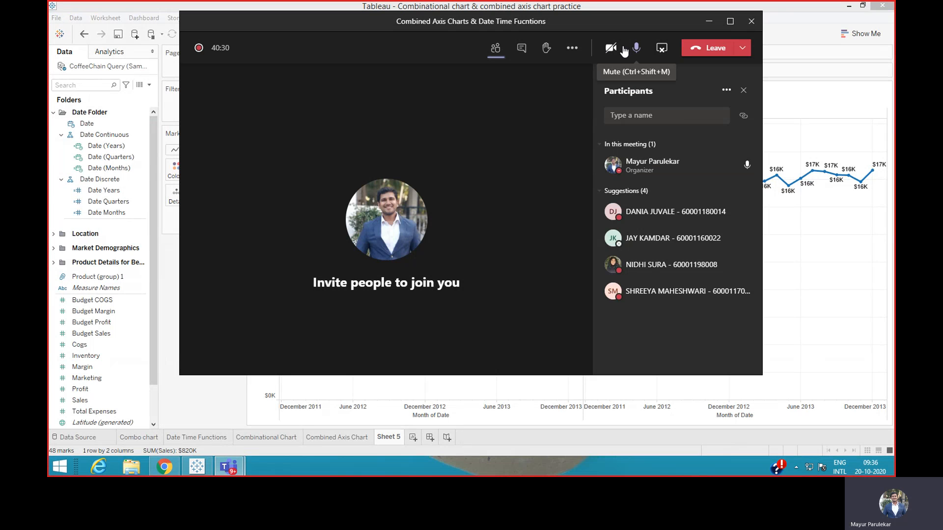
left_click(572, 49)
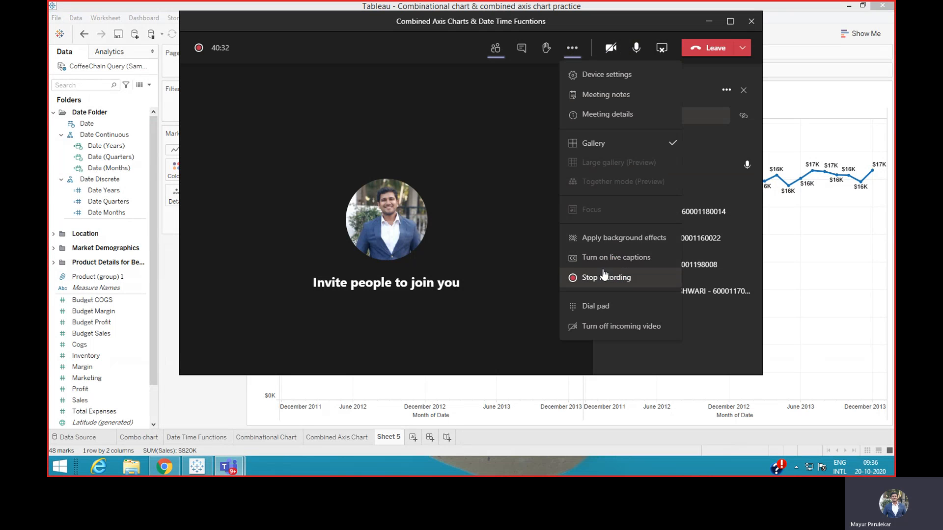